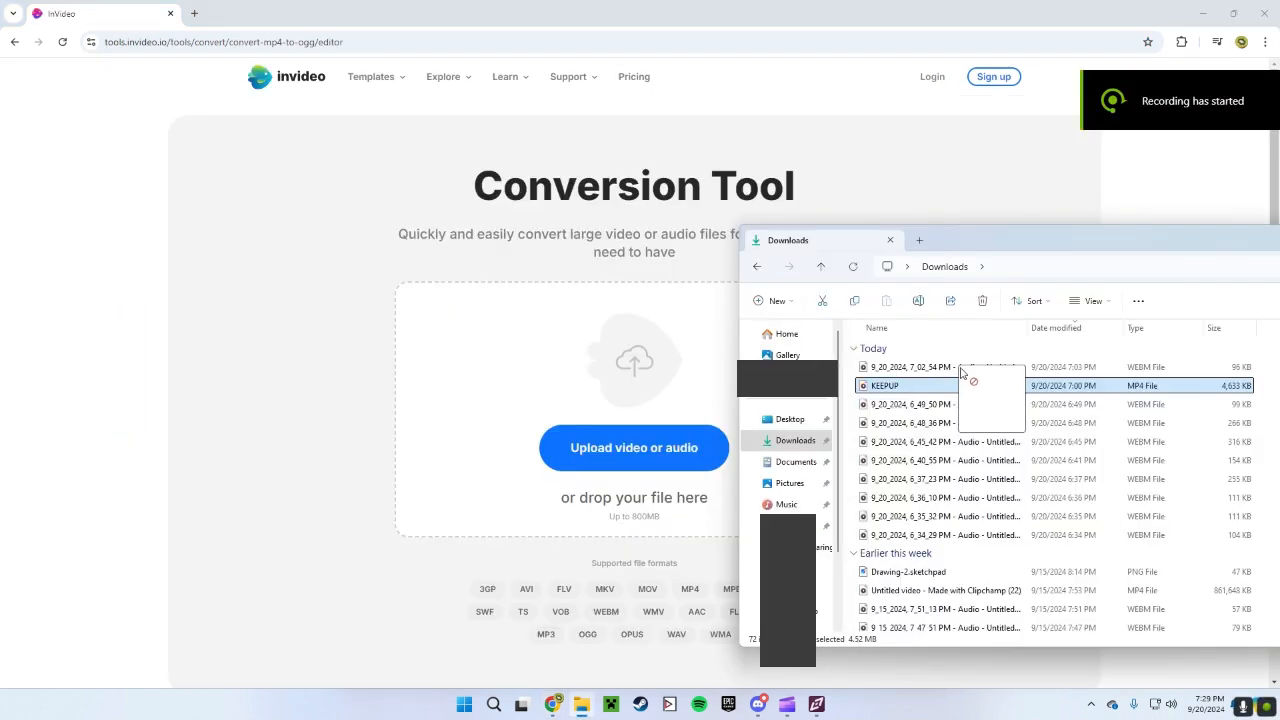
# Upload KEEPUP.mp4 from Downloads to the conversion tool, convert it to OGG at 128 kbps, and download the result.
pyautogui.moveTo(965, 370); pyautogui.dragTo(584, 457)
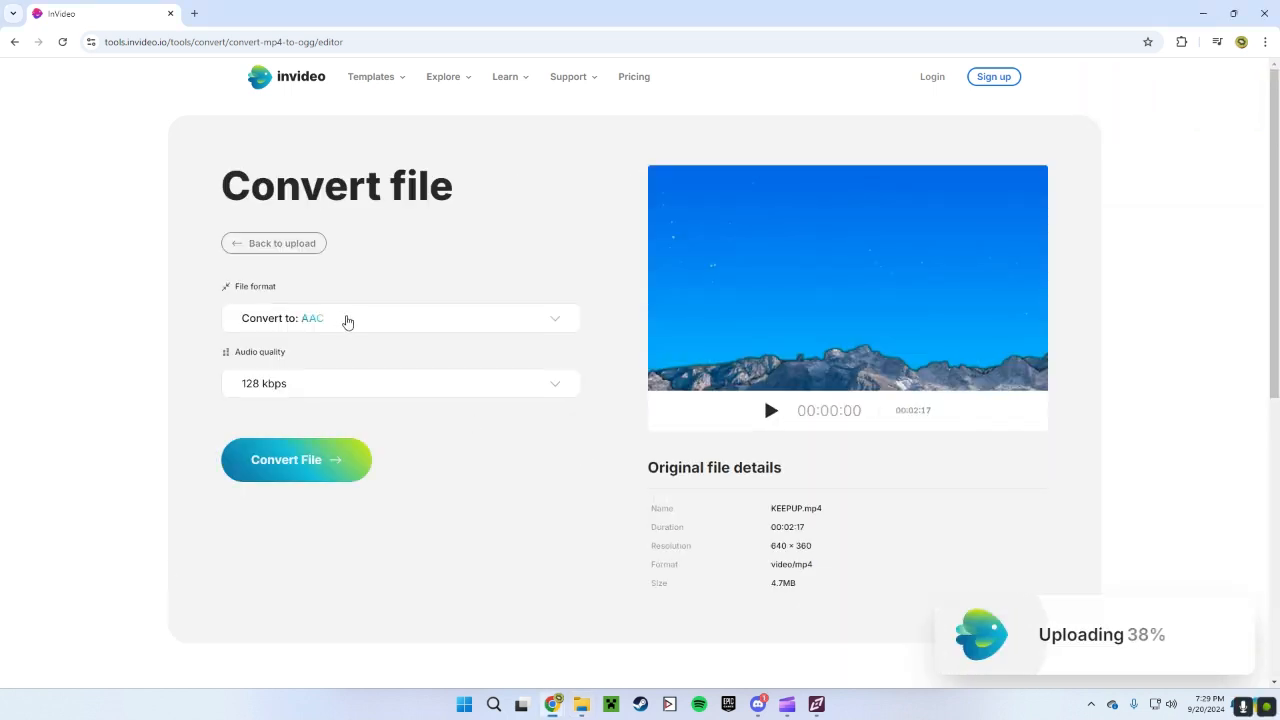
pyautogui.click(347, 320)
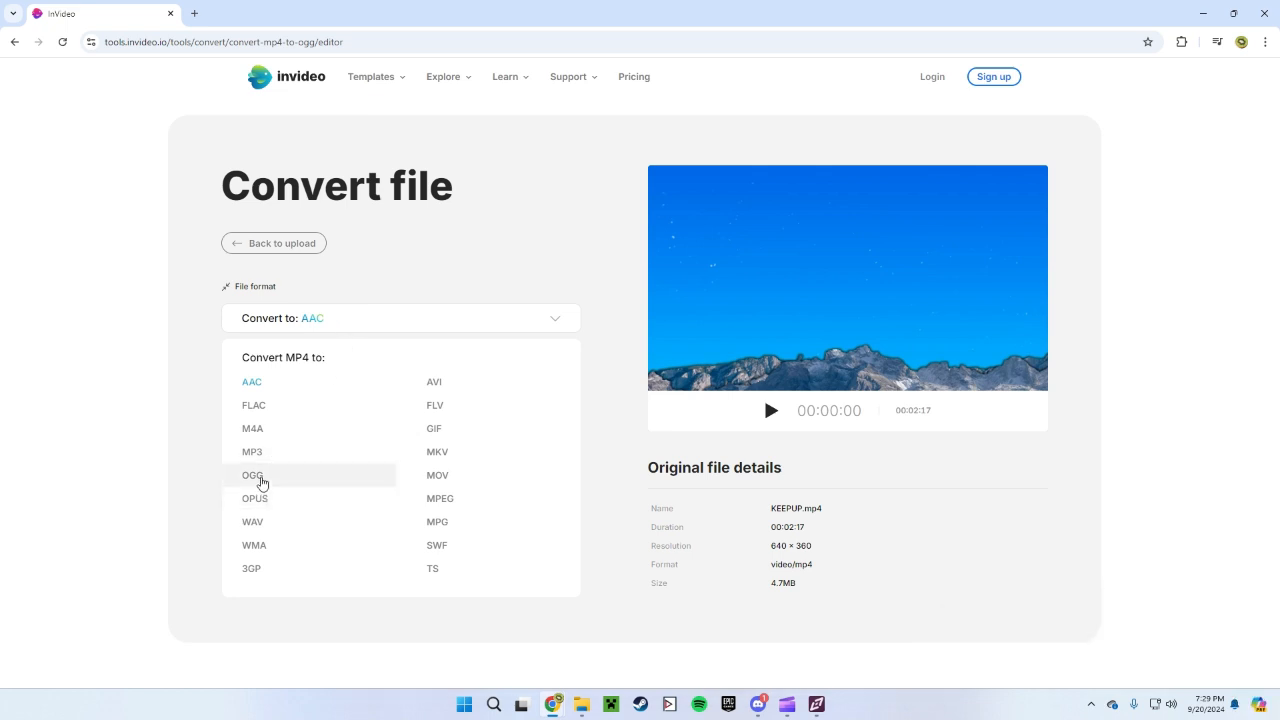
pyautogui.click(265, 484)
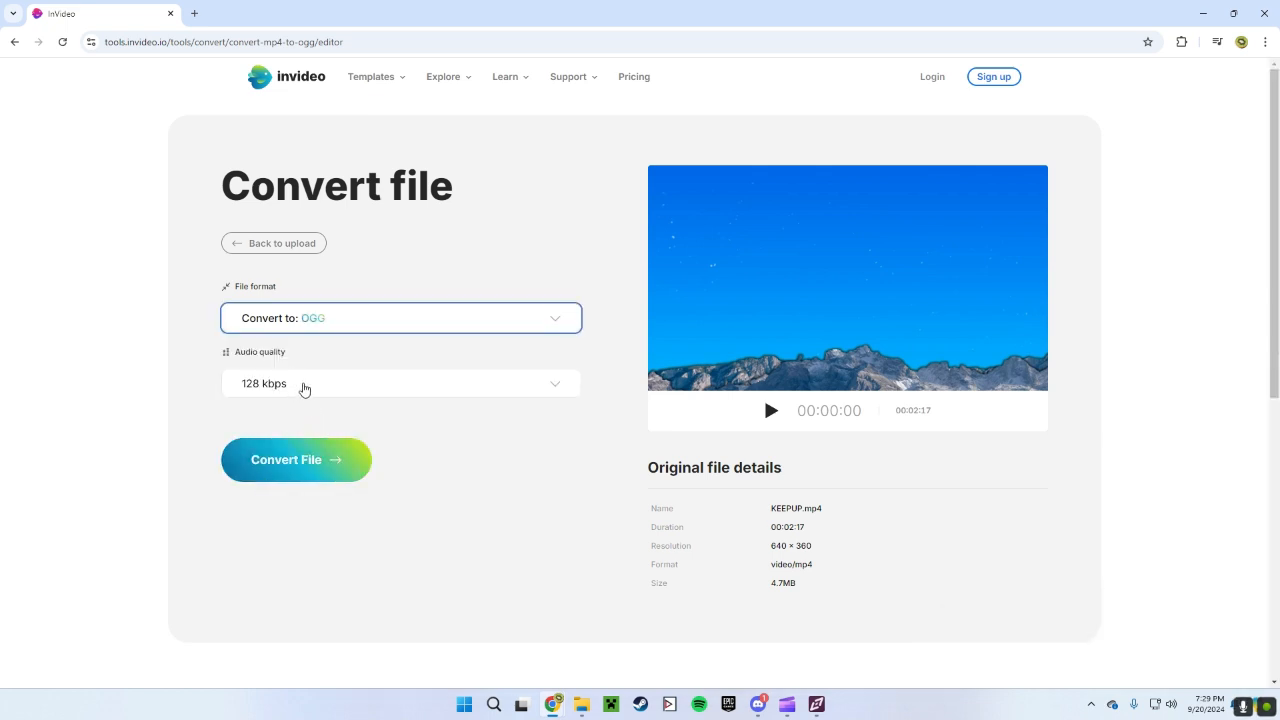
pyautogui.click(309, 388)
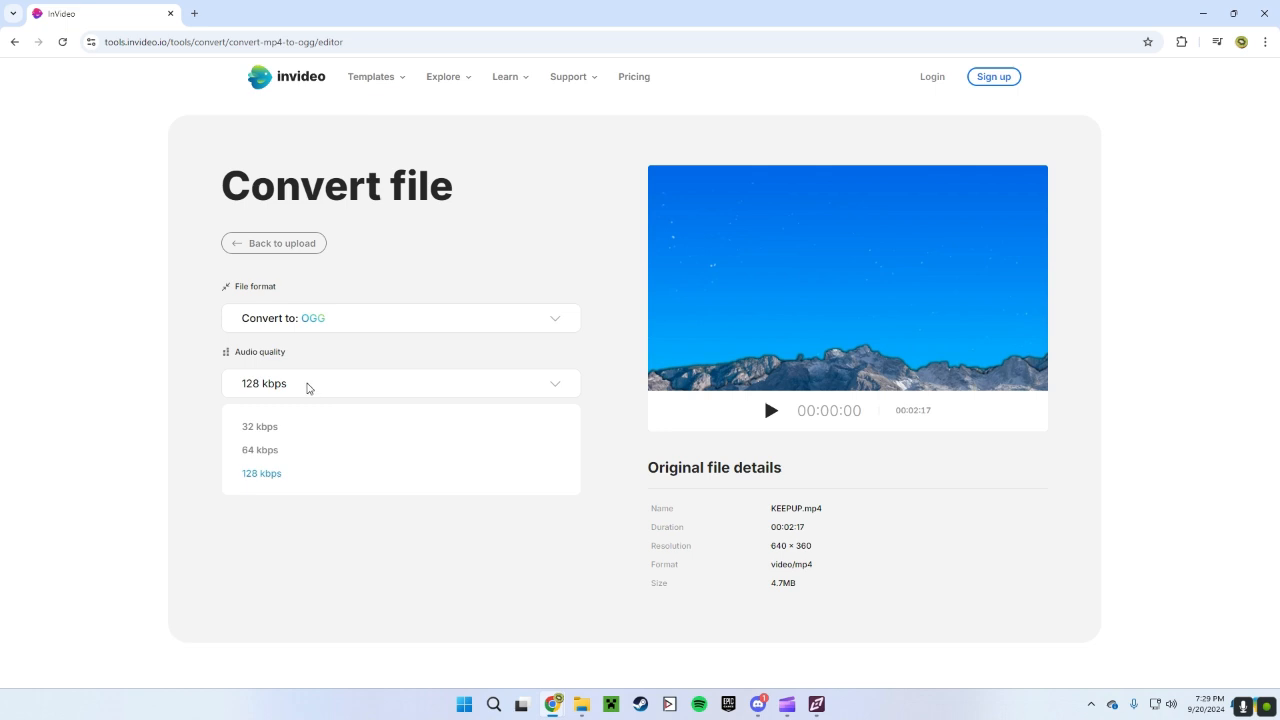
pyautogui.click(303, 386)
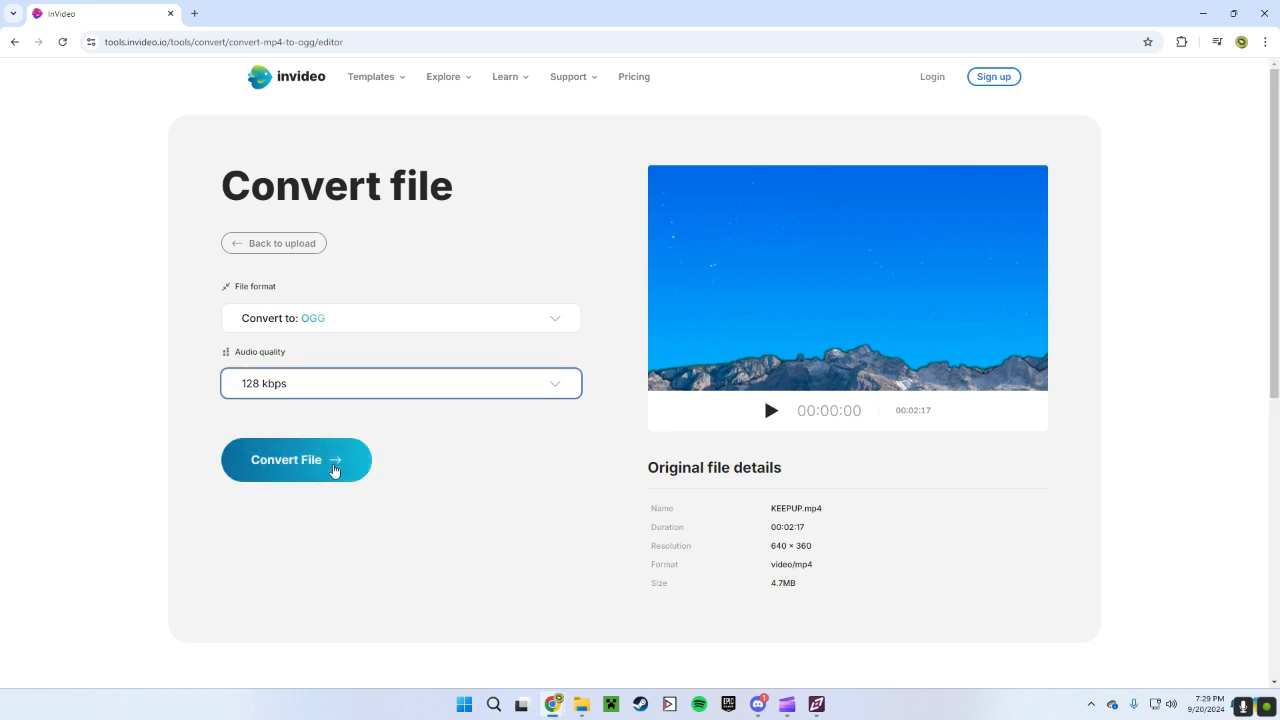
pyautogui.click(334, 468)
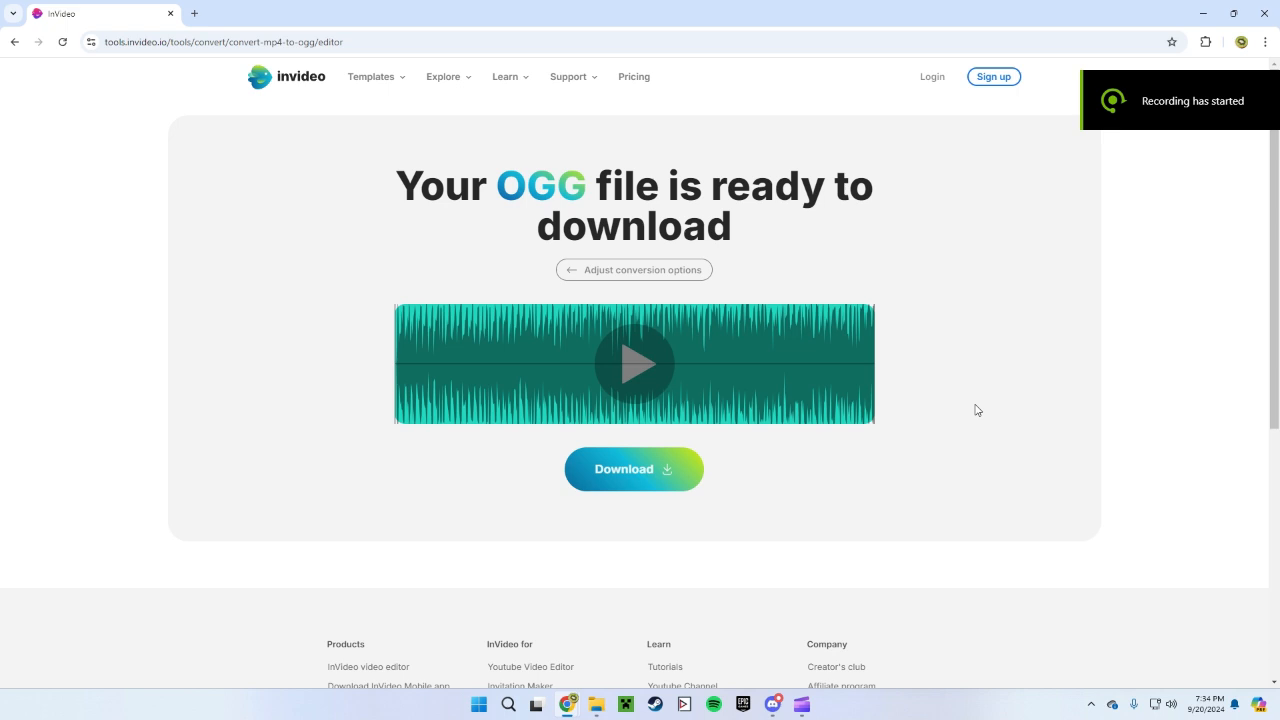
pyautogui.click(665, 477)
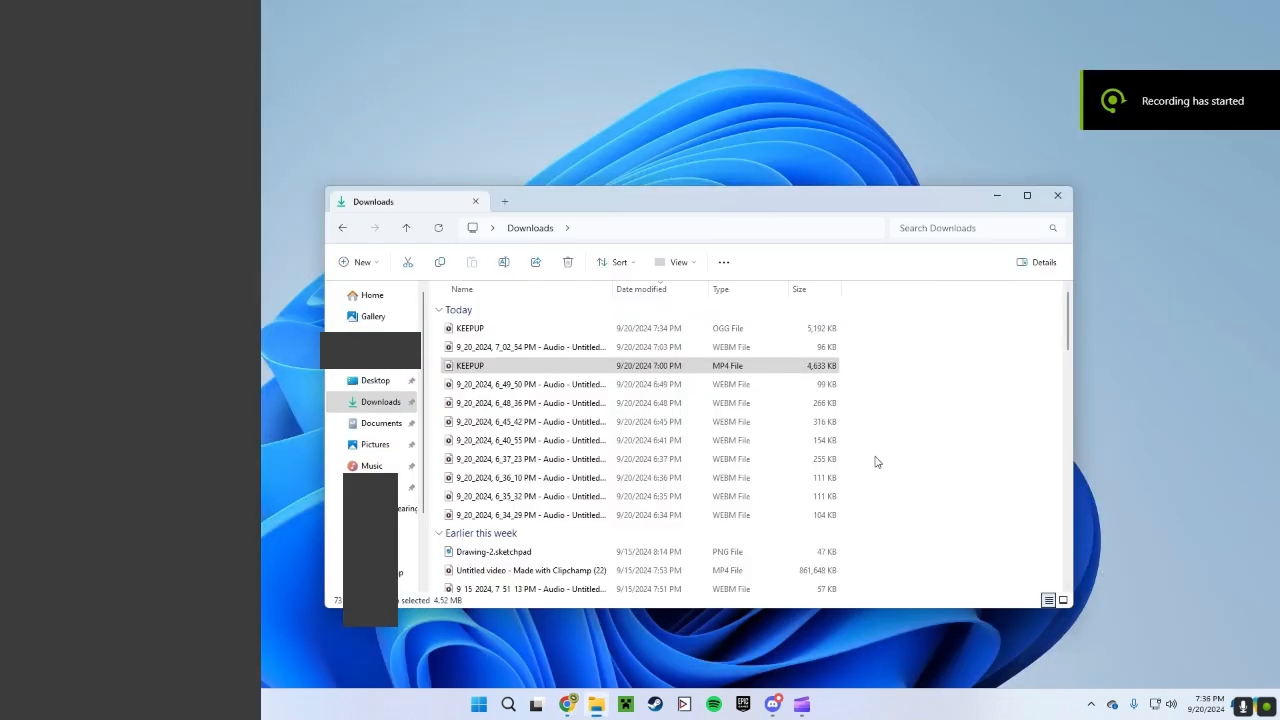
# Delete the KEEPUP MP4 file from Downloads and load the KEEPUP OGG file into ArrowVortex.
pyautogui.click(603, 370)
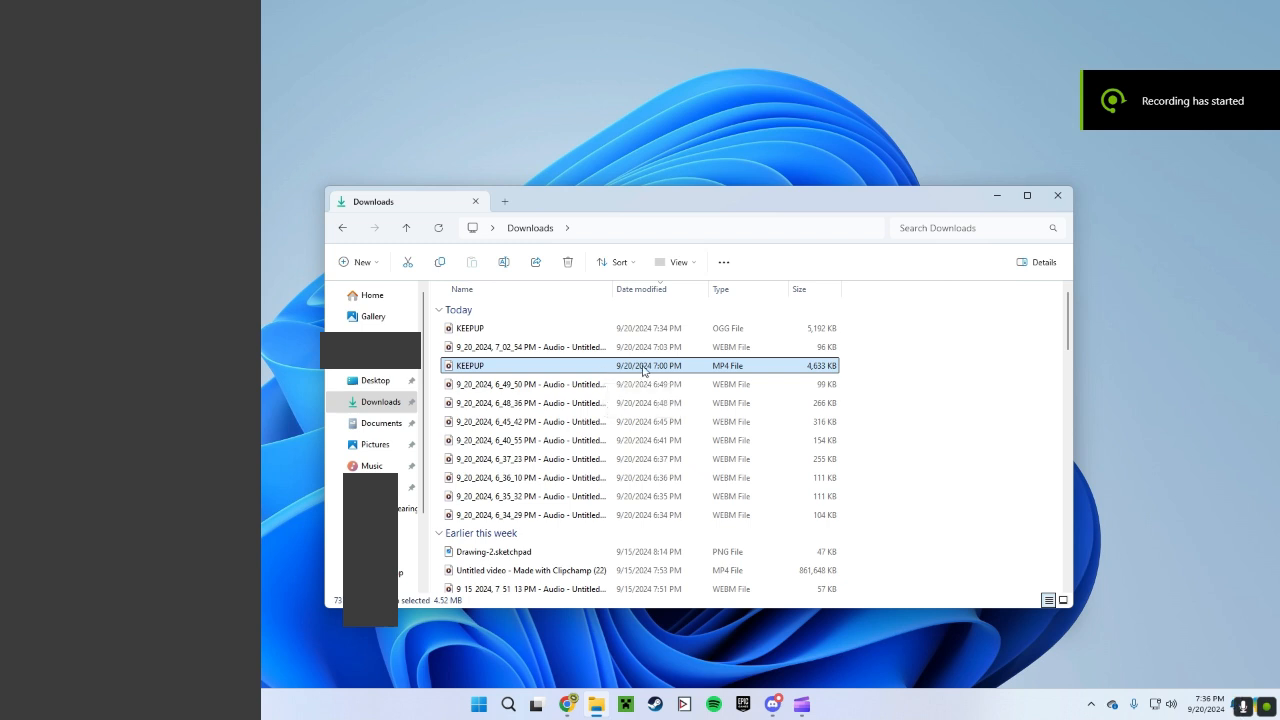
pyautogui.press('Delete')
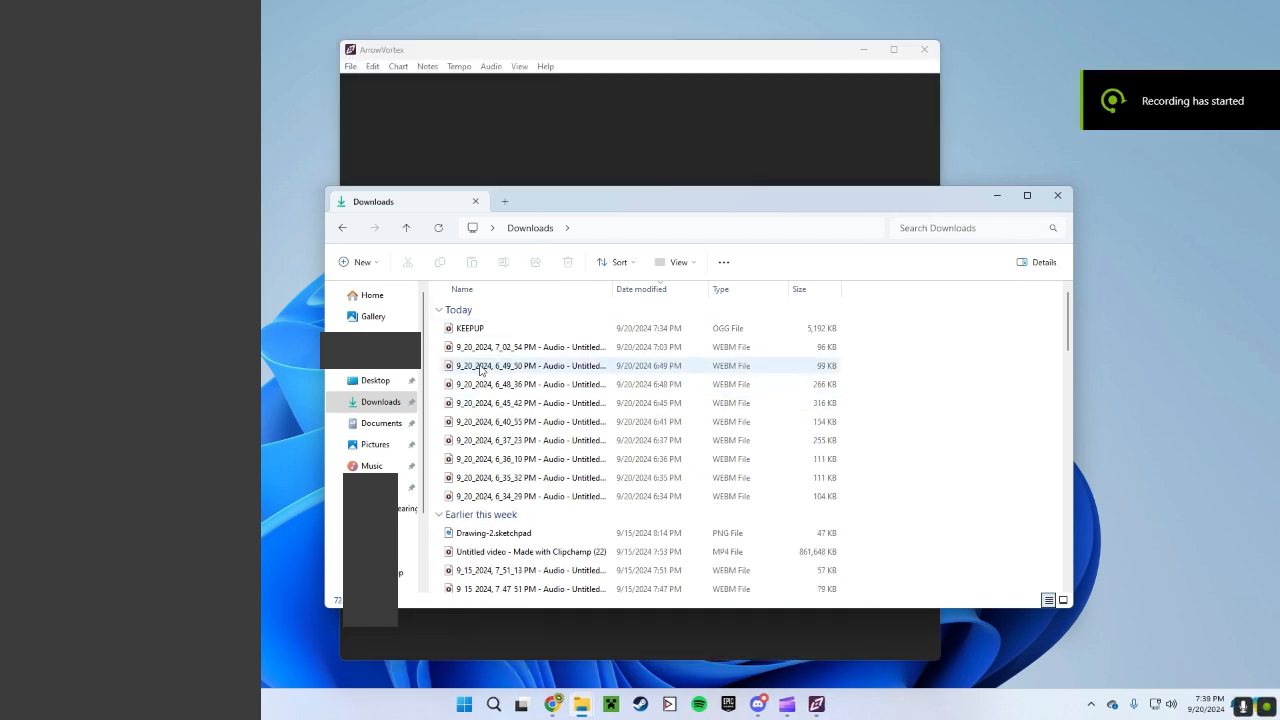
pyautogui.moveTo(476, 330); pyautogui.dragTo(519, 152)
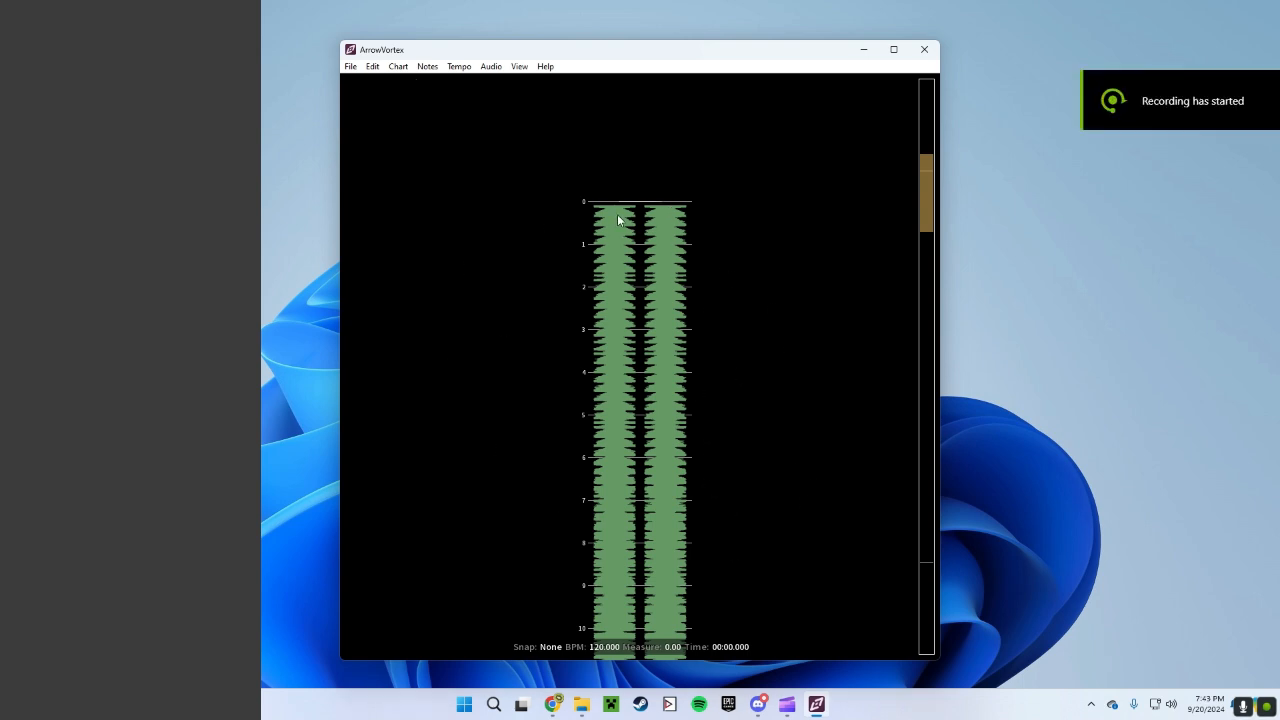
# Run BPM detection on the song in Adjust Sync and apply the detected BPM.
pyautogui.click(470, 68)
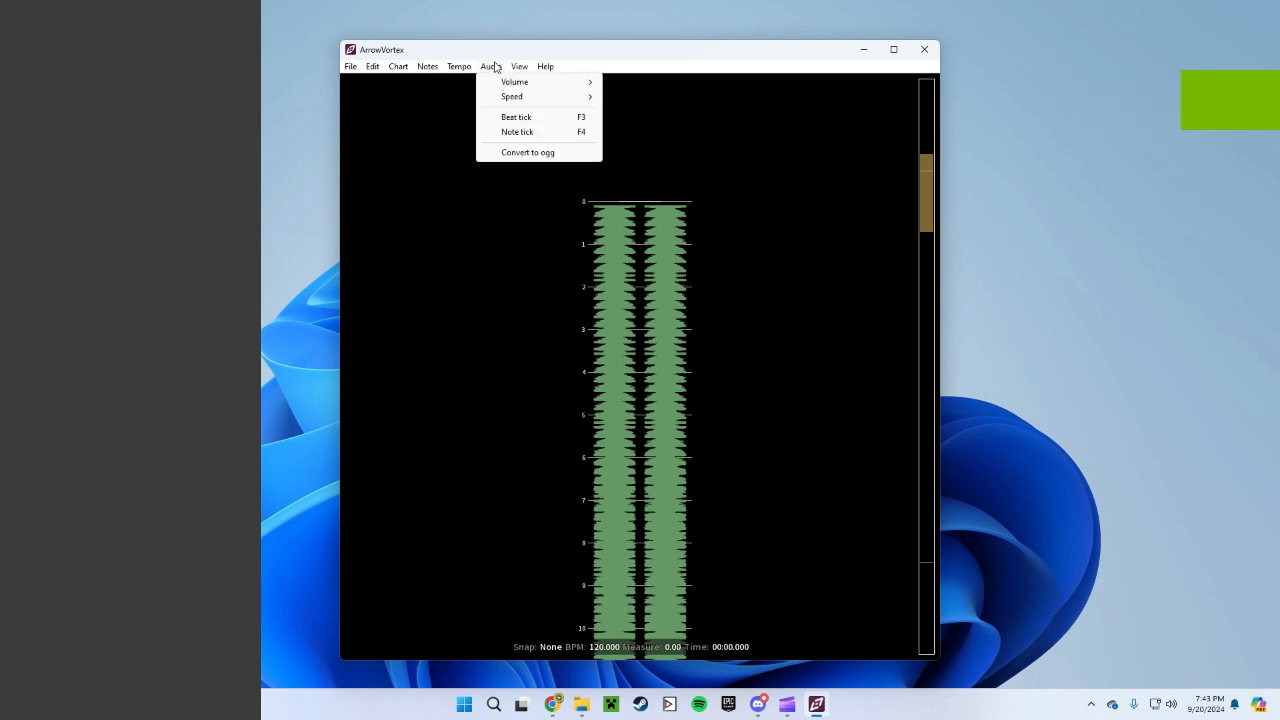
pyautogui.moveTo(522, 68)
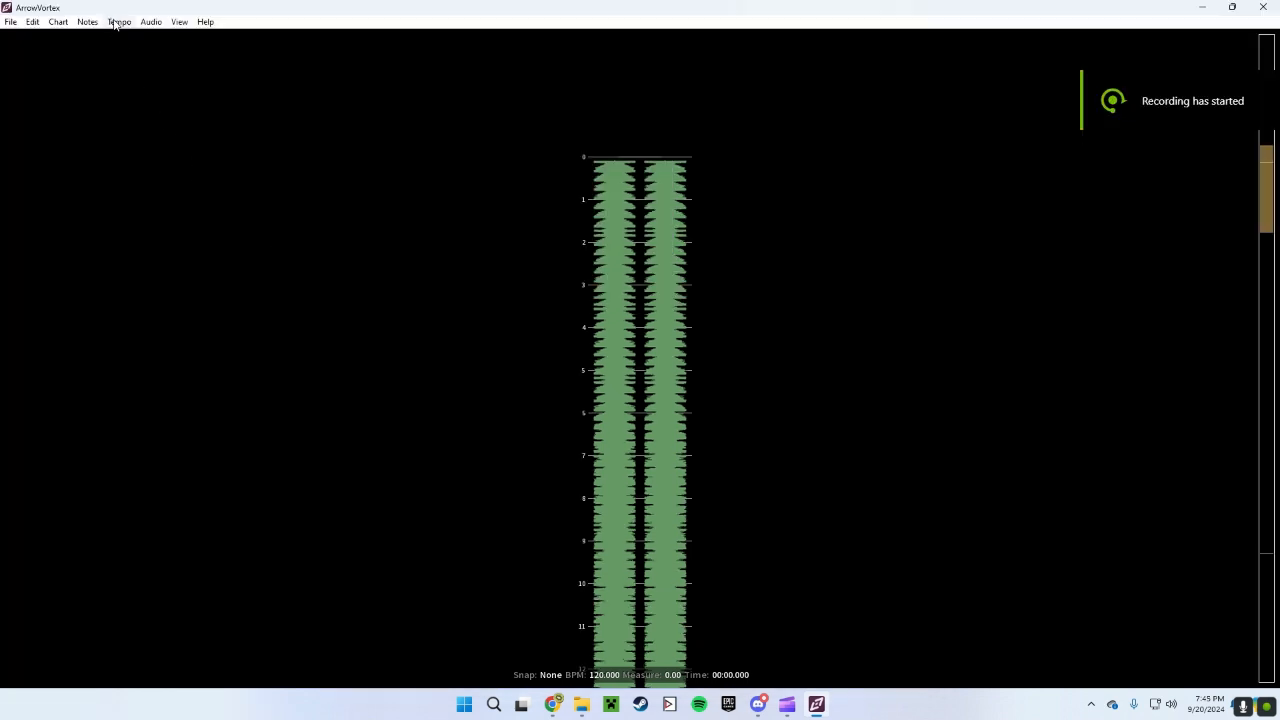
pyautogui.click(119, 21)
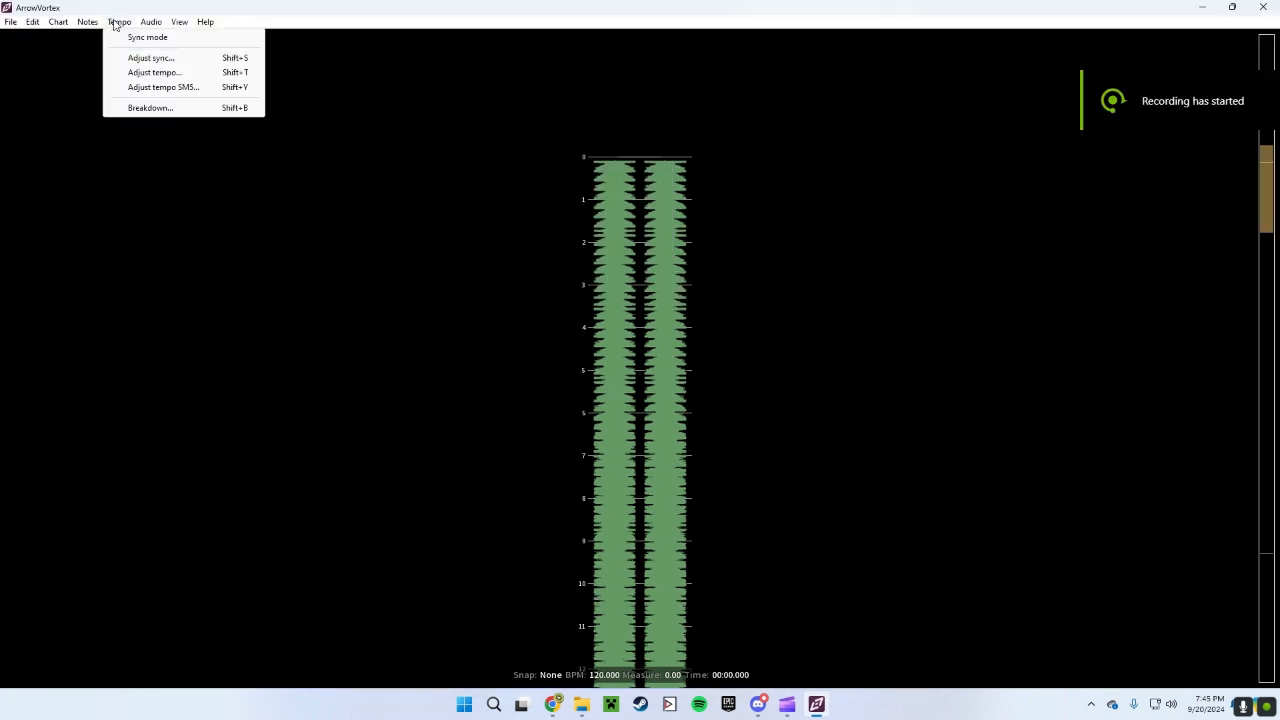
pyautogui.click(167, 59)
pyautogui.click(676, 395)
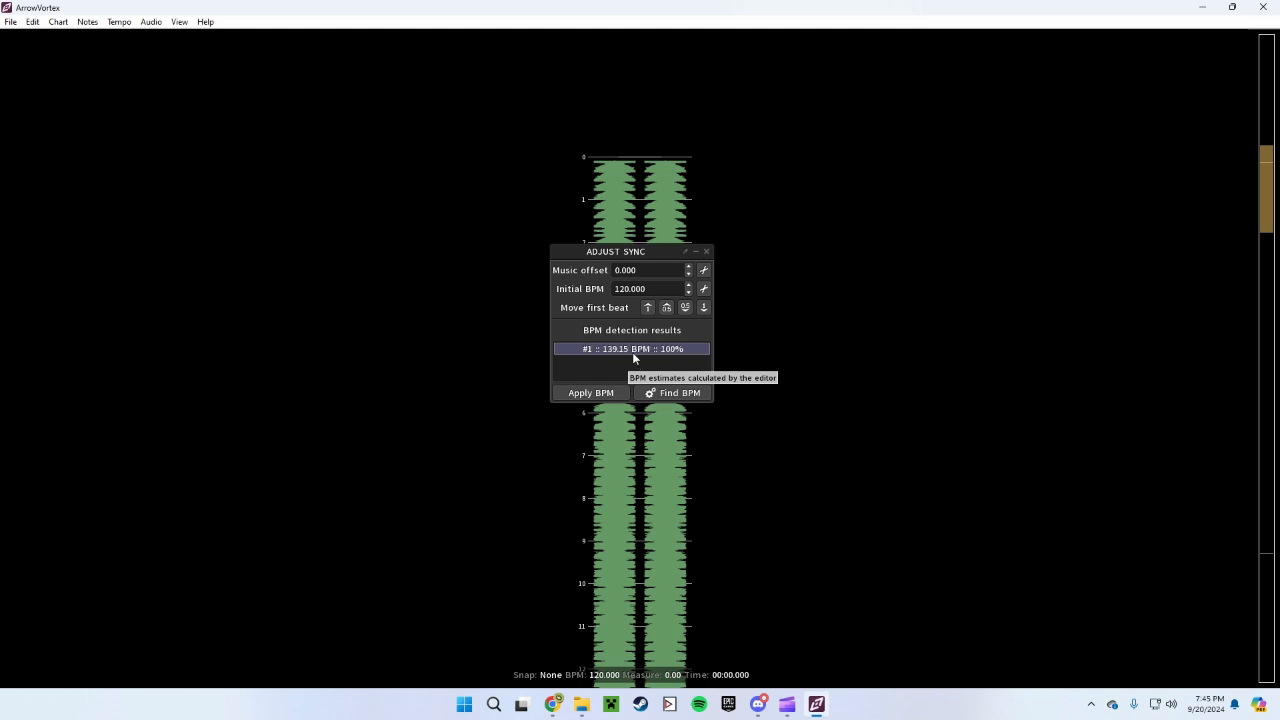
pyautogui.click(591, 393)
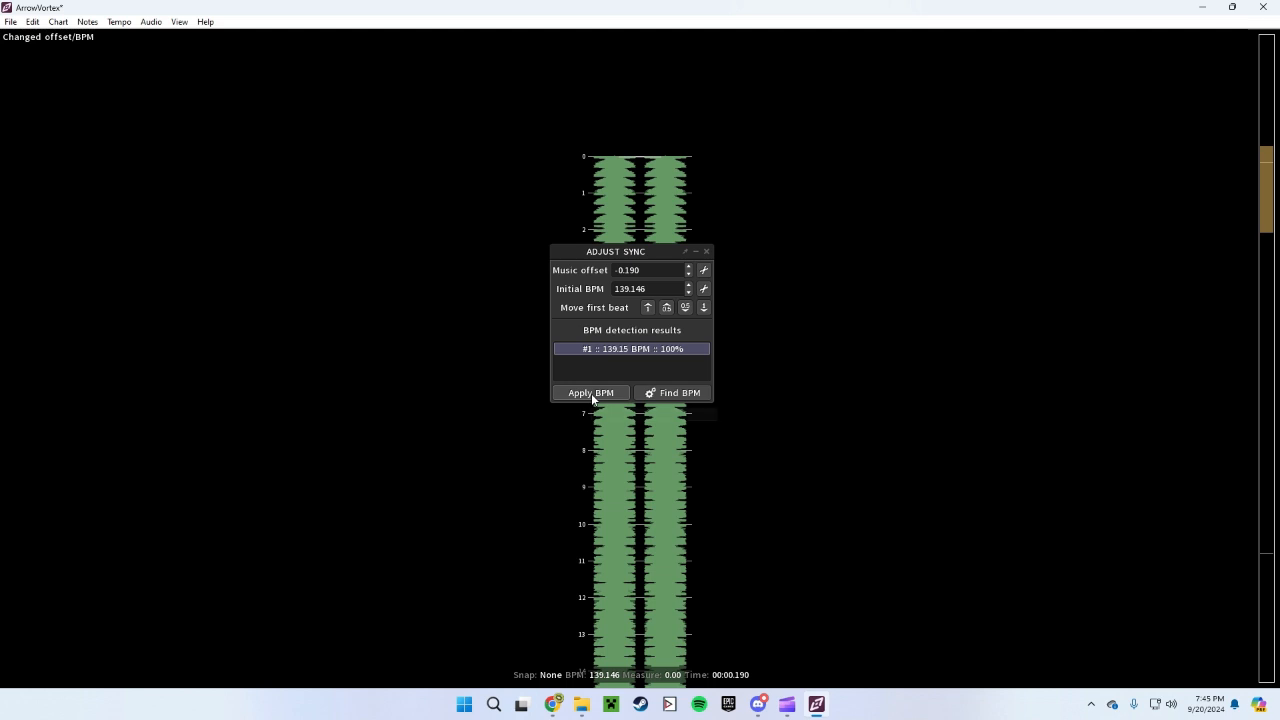
# Increase the music offset by six beats to 2.396 and play the song with beat tick enabled.
pyautogui.click(649, 310)
pyautogui.click(649, 310)
pyautogui.click(649, 310)
pyautogui.click(649, 310)
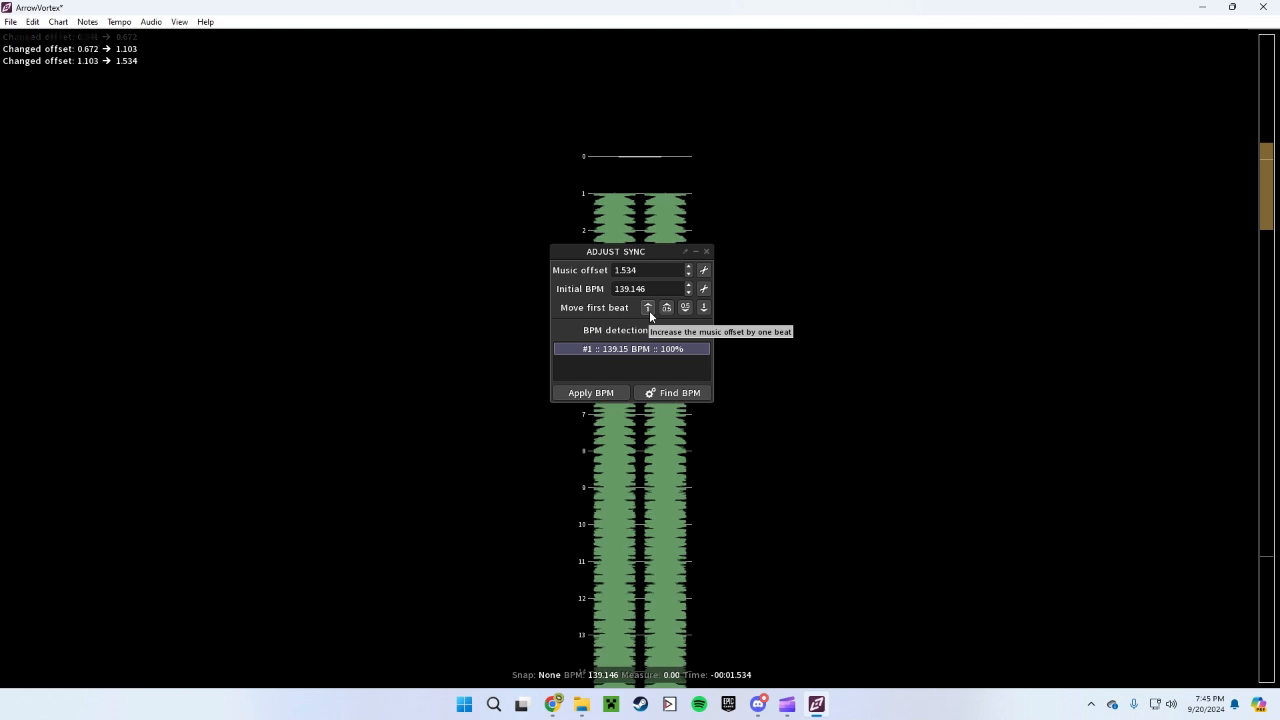
pyautogui.click(649, 310)
pyautogui.click(649, 310)
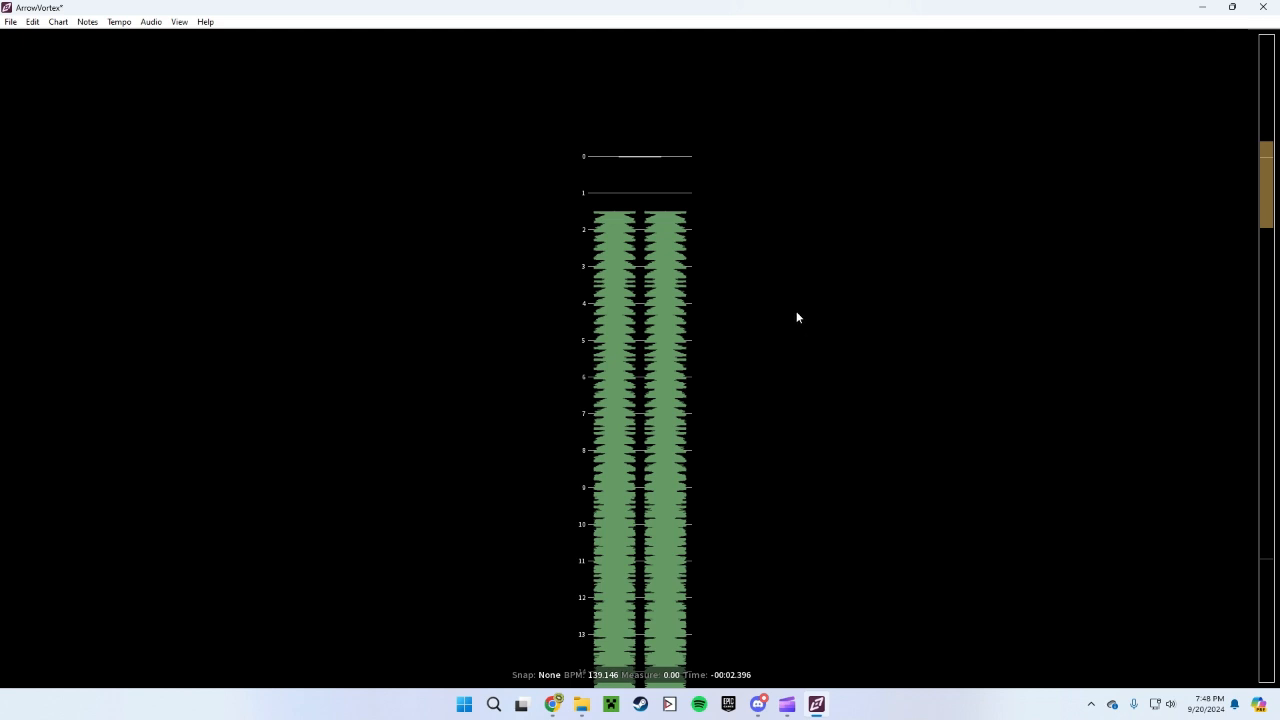
pyautogui.press('F3')
pyautogui.press('space')
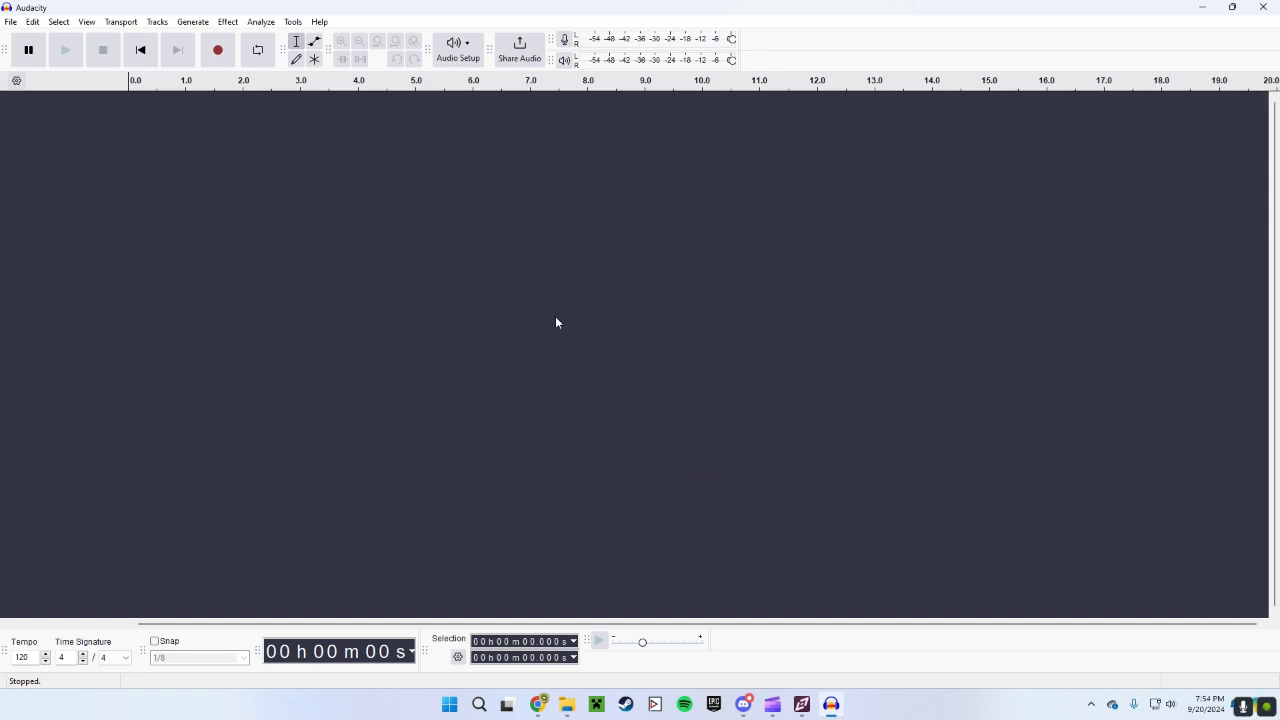
# Import the KEEPUP OGG file from Downloads into Audacity.
pyautogui.click(566, 704)
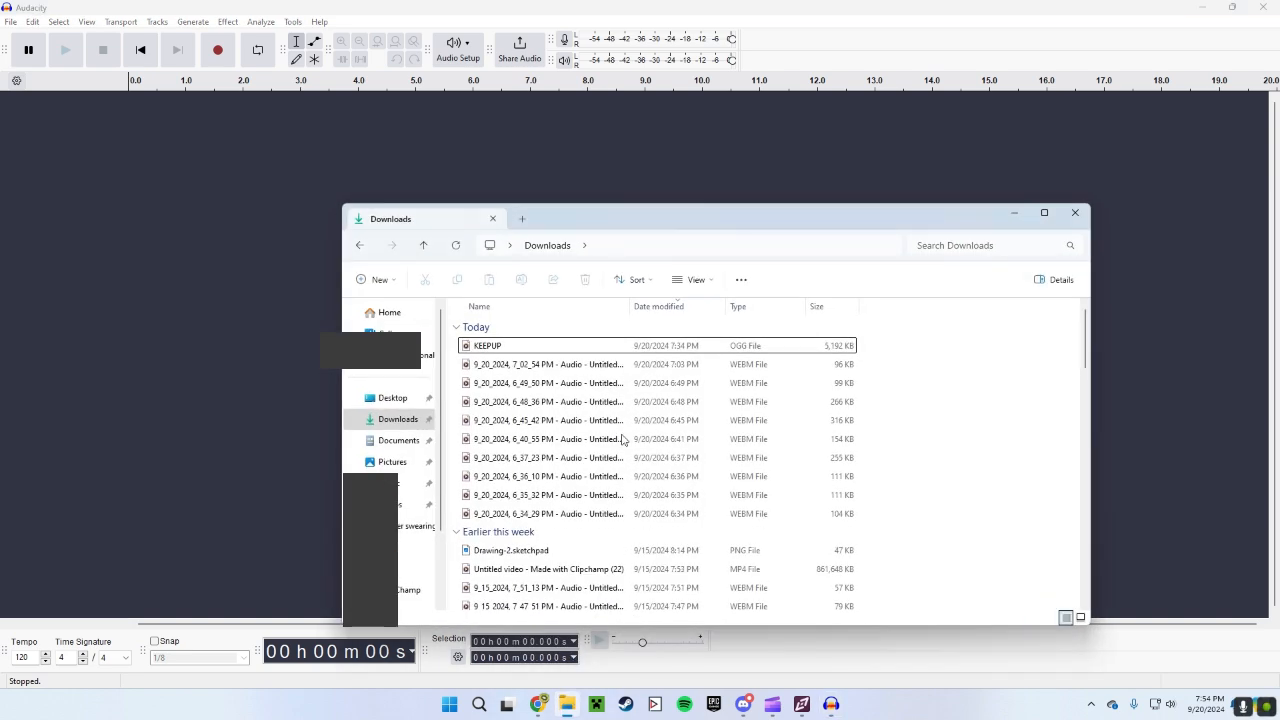
pyautogui.click(500, 346)
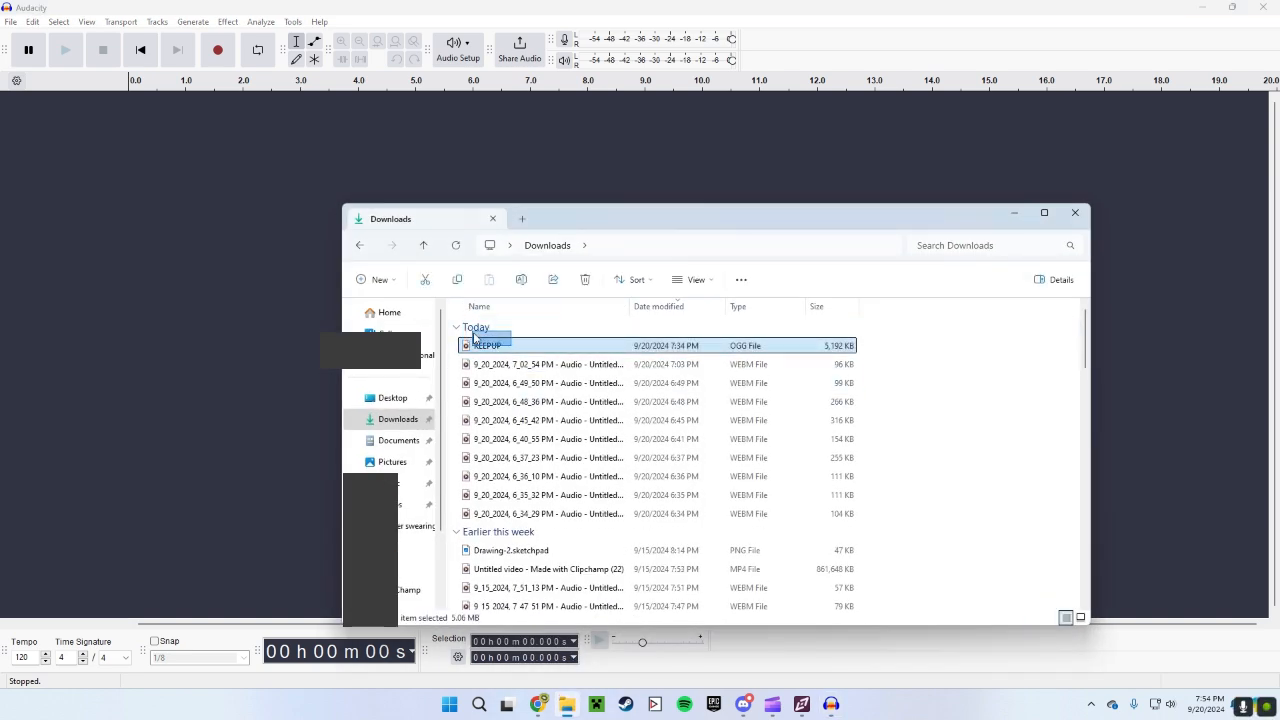
pyautogui.moveTo(500, 346); pyautogui.dragTo(385, 333)
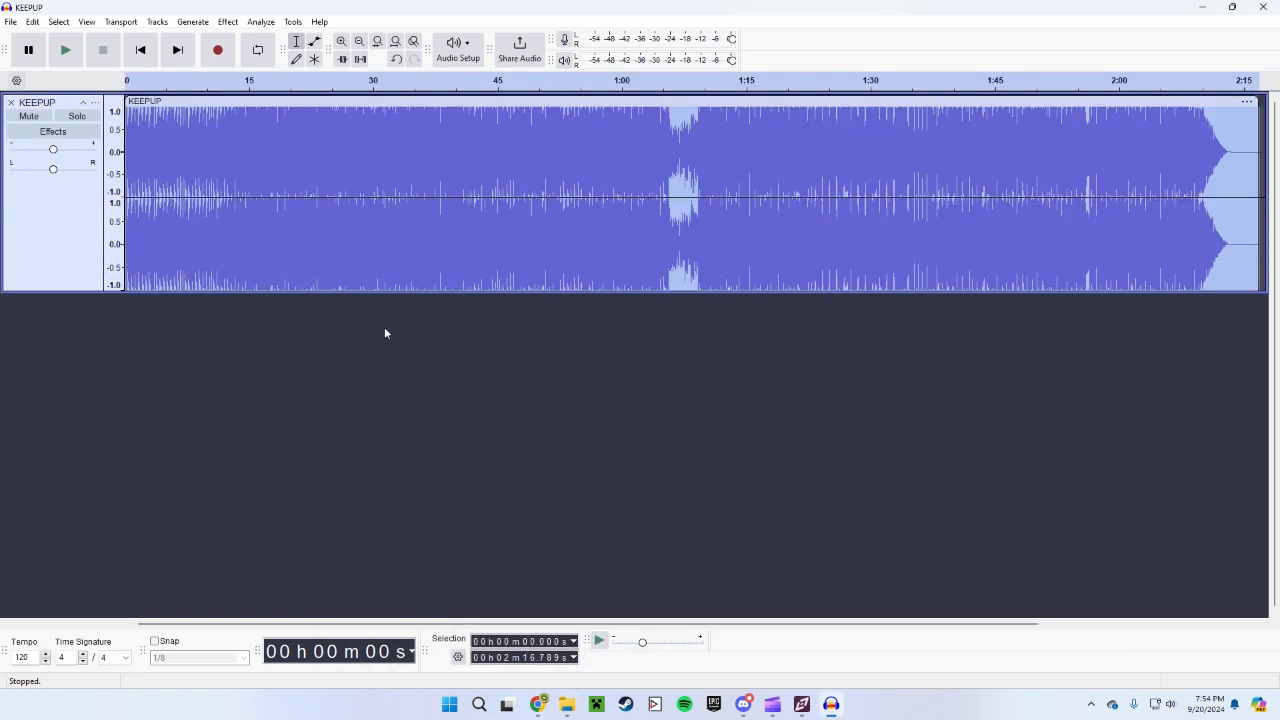
# Place the cursor at the very start of the KEEPUP track and open the Silence generator.
pyautogui.click(292, 200)
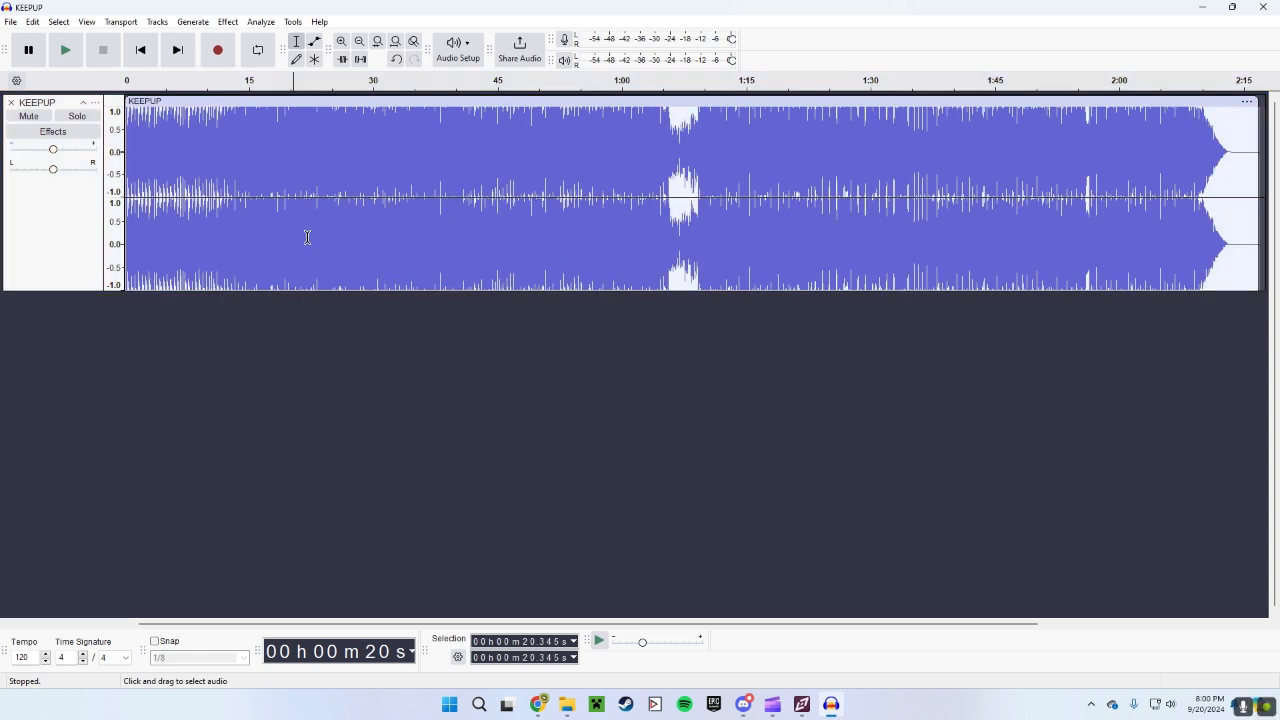
pyautogui.click(307, 237)
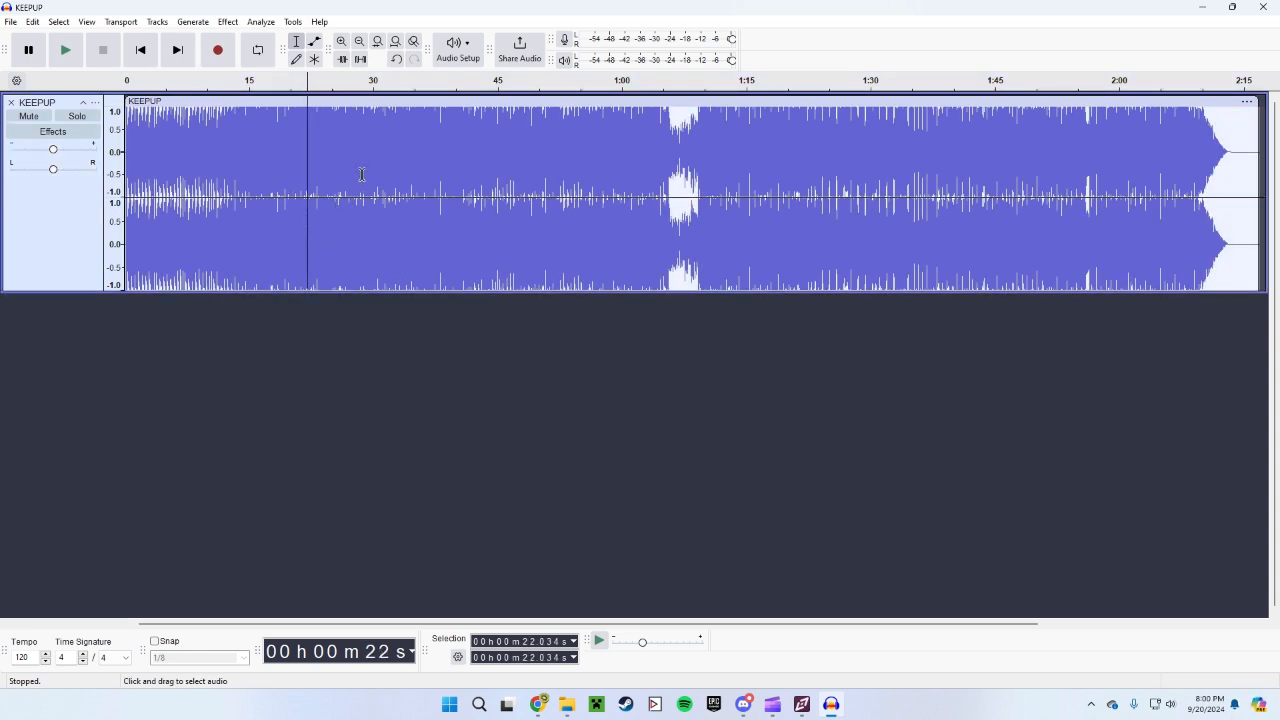
pyautogui.press('Home')
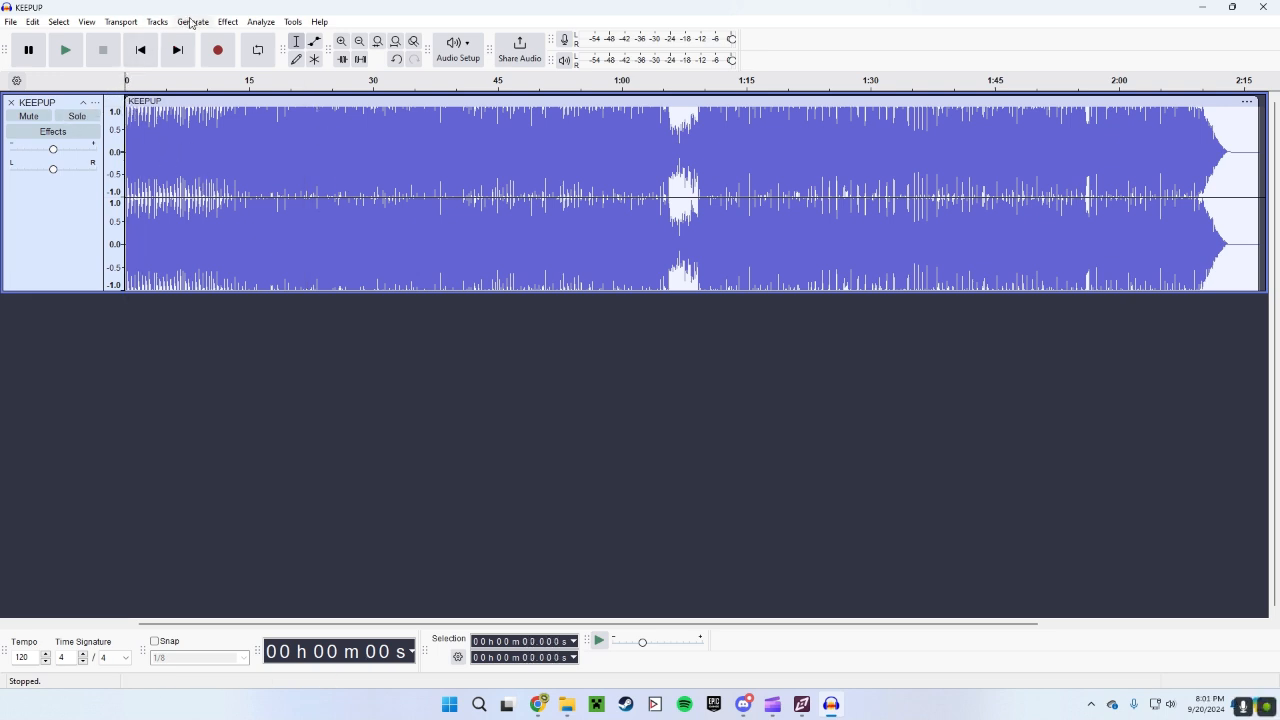
pyautogui.click(192, 21)
pyautogui.click(220, 151)
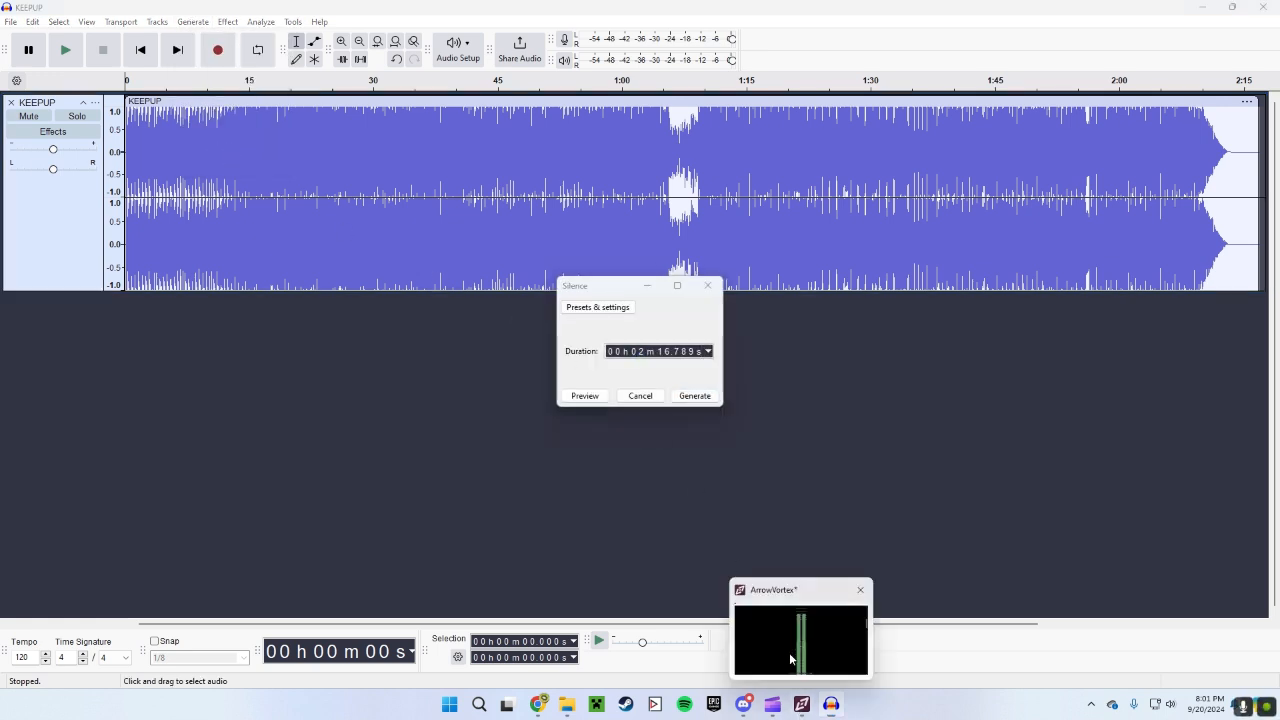
# Switch to ArrowVortex, place its window beside the Silence dialog, and look up the music offset in Adjust Sync.
pyautogui.click(797, 708)
pyautogui.click(1232, 7)
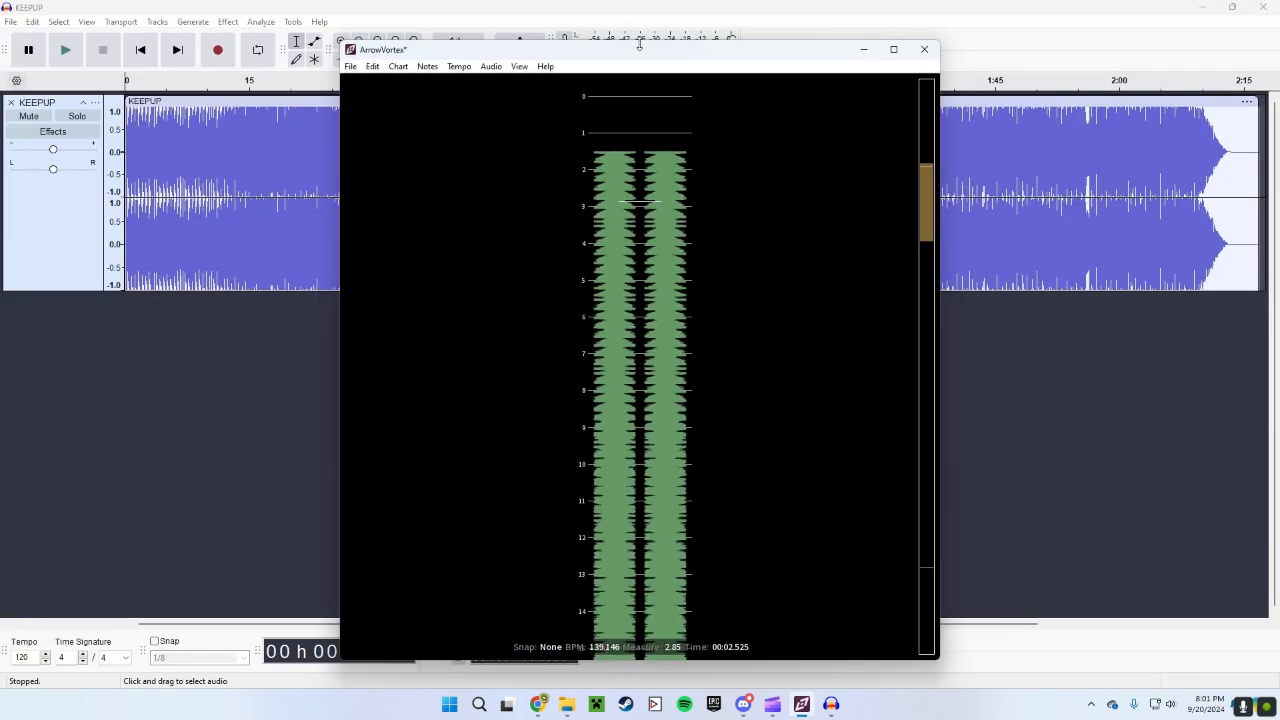
pyautogui.moveTo(640, 45); pyautogui.dragTo(998, 122)
pyautogui.click(803, 144)
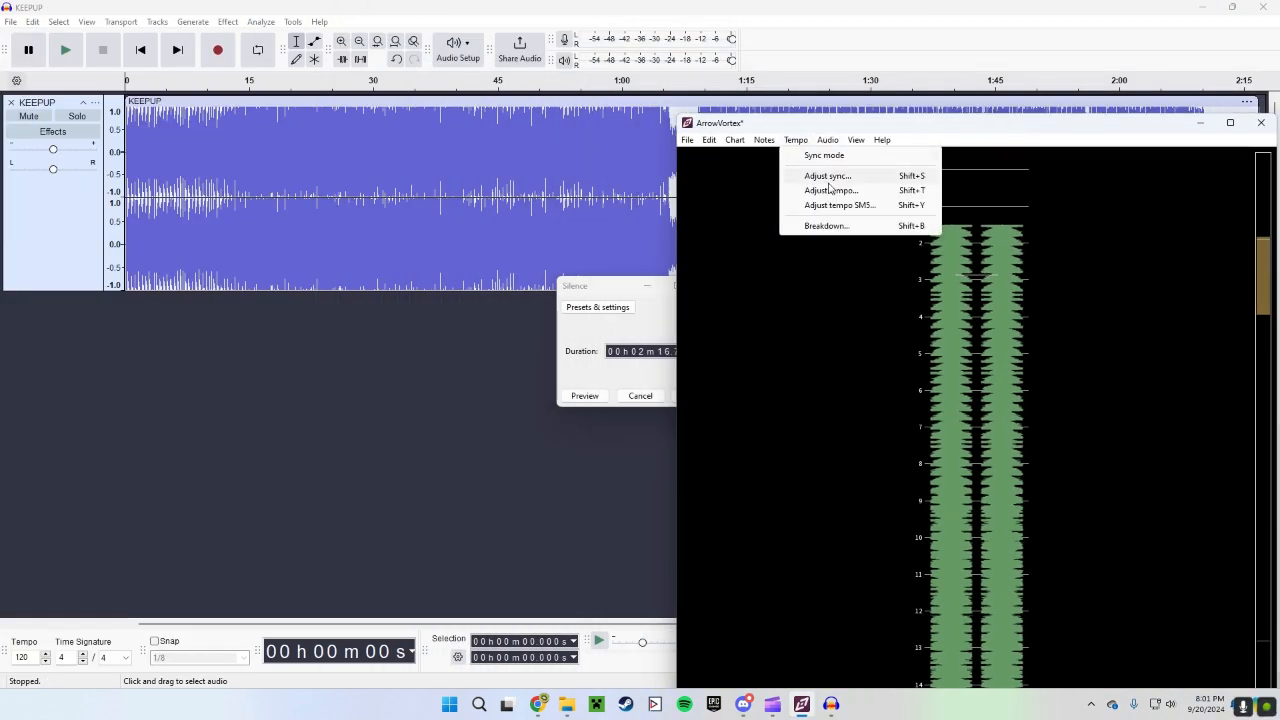
pyautogui.click(836, 178)
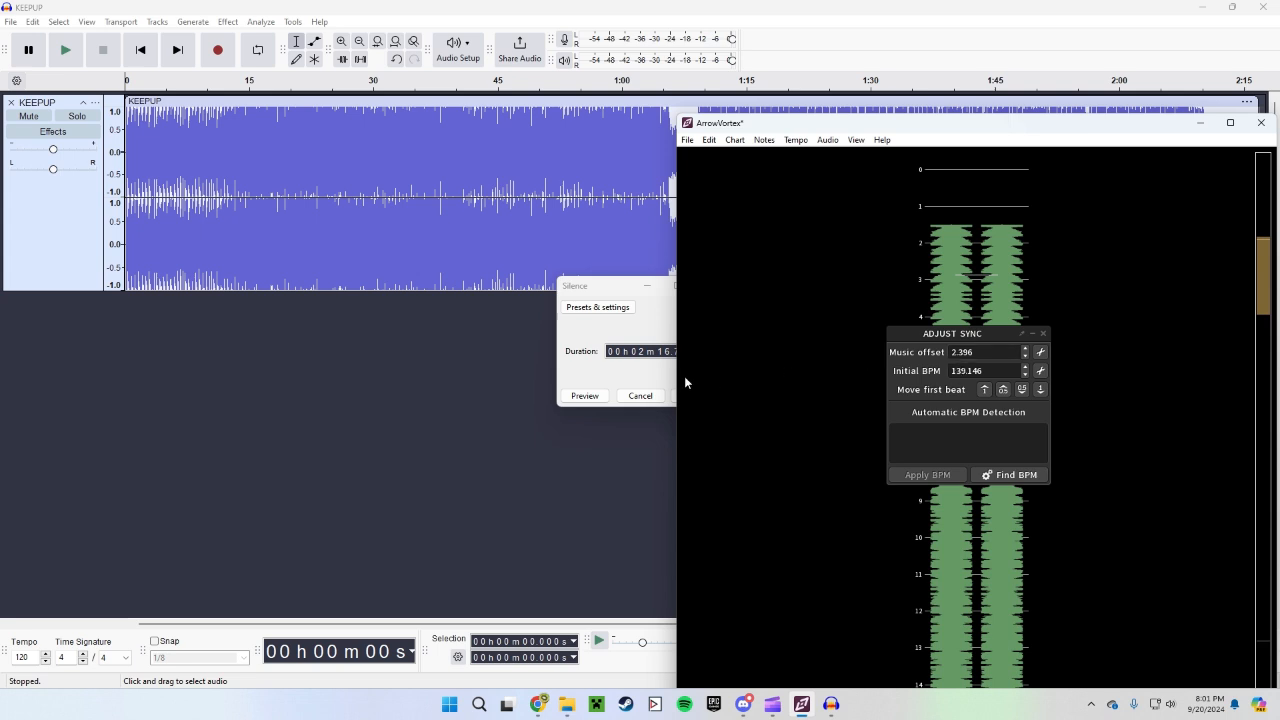
# Set the silence duration to 0 minutes 2.396 seconds and generate it at the start of the Audacity track.
pyautogui.click(644, 322)
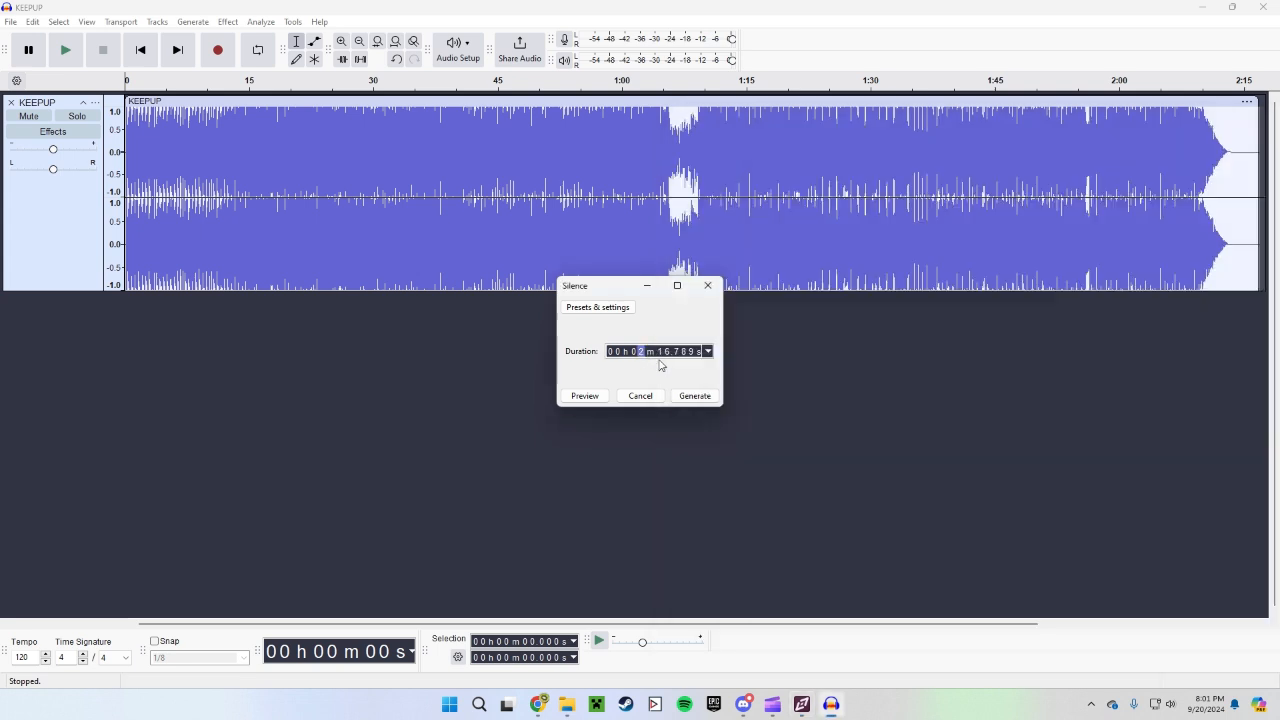
pyautogui.write('0 m 02.396')
pyautogui.click(694, 396)
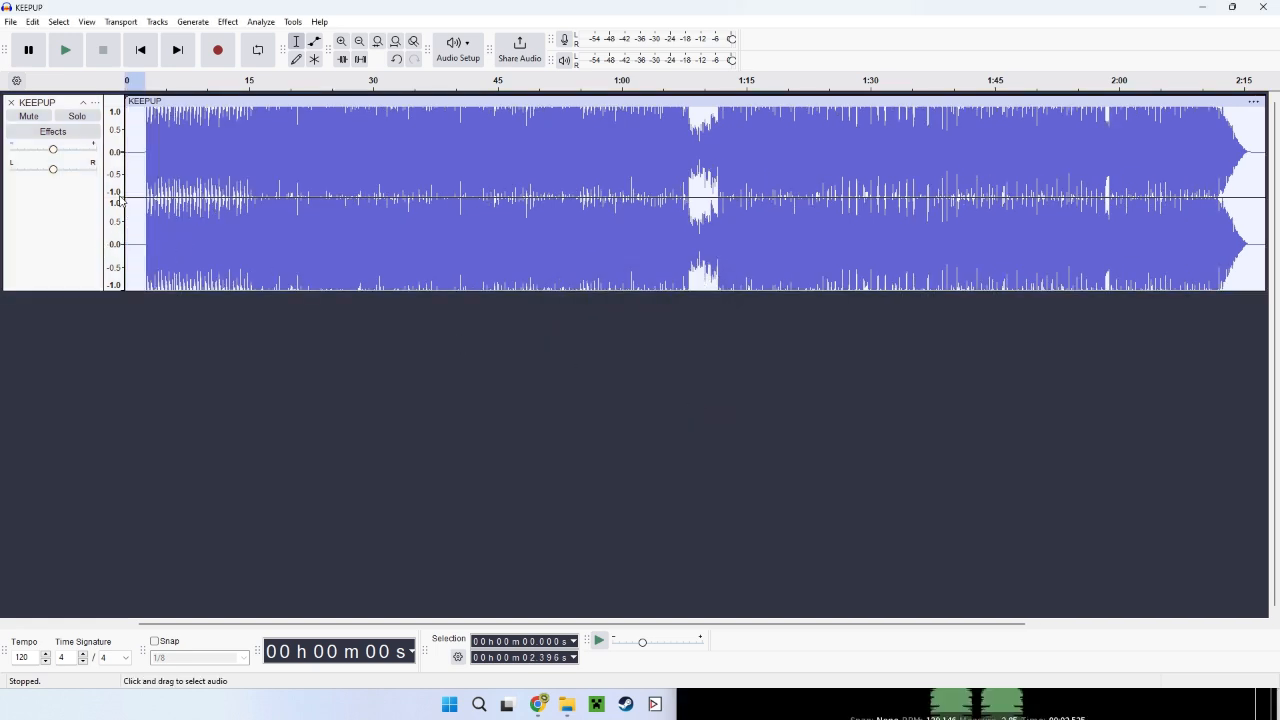
# Export the project audio to the computer as KEEPUP.ogg in Downloads using the Ogg Vorbis Files format.
pyautogui.click(10, 22)
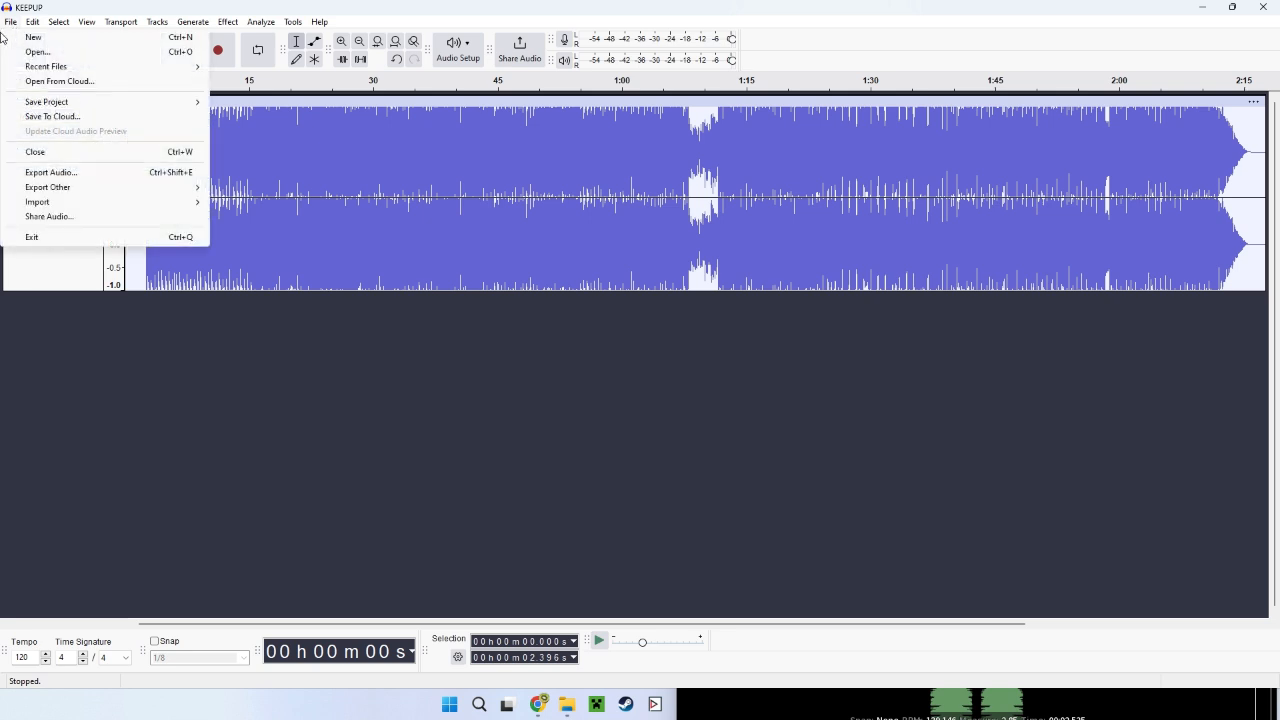
pyautogui.click(51, 174)
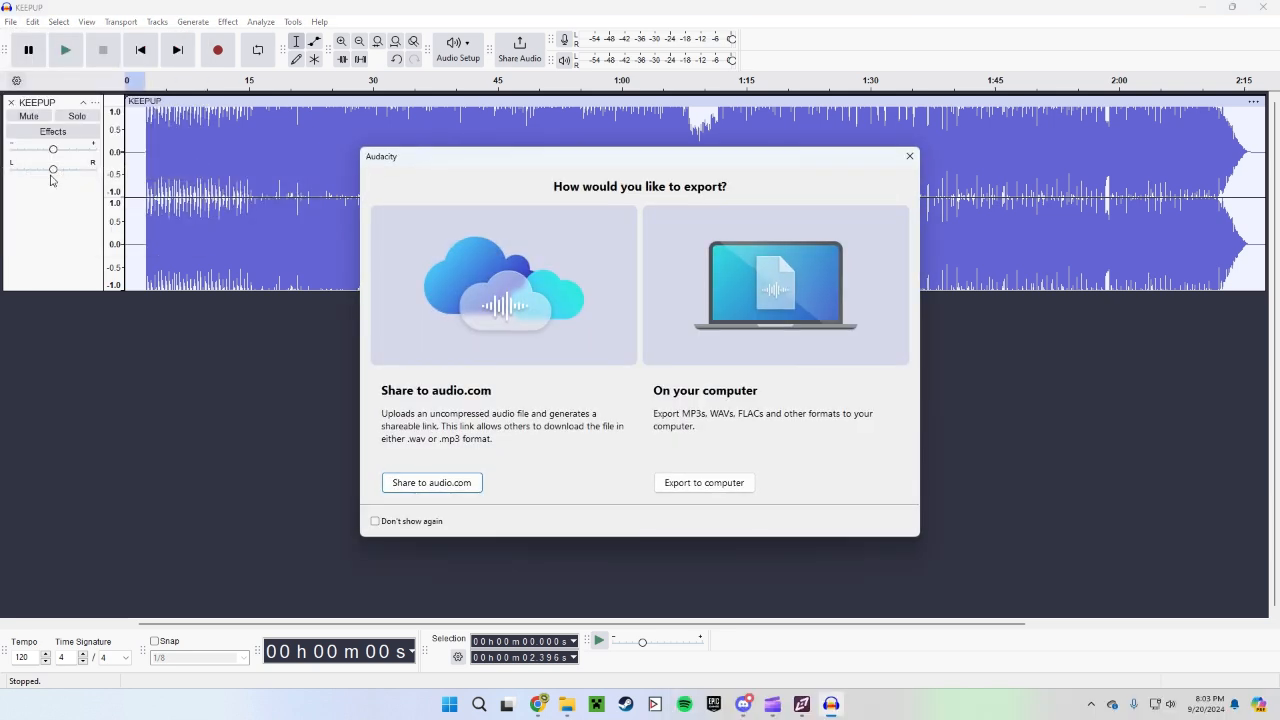
pyautogui.click(704, 483)
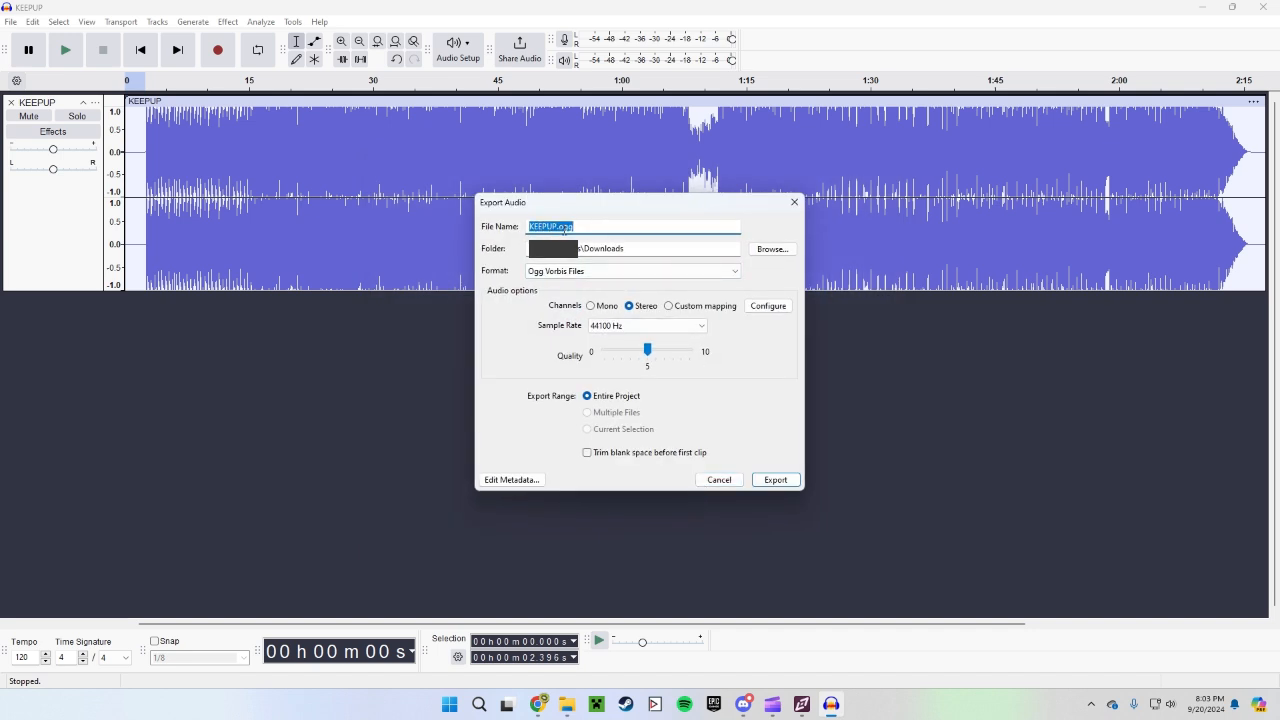
pyautogui.click(594, 231)
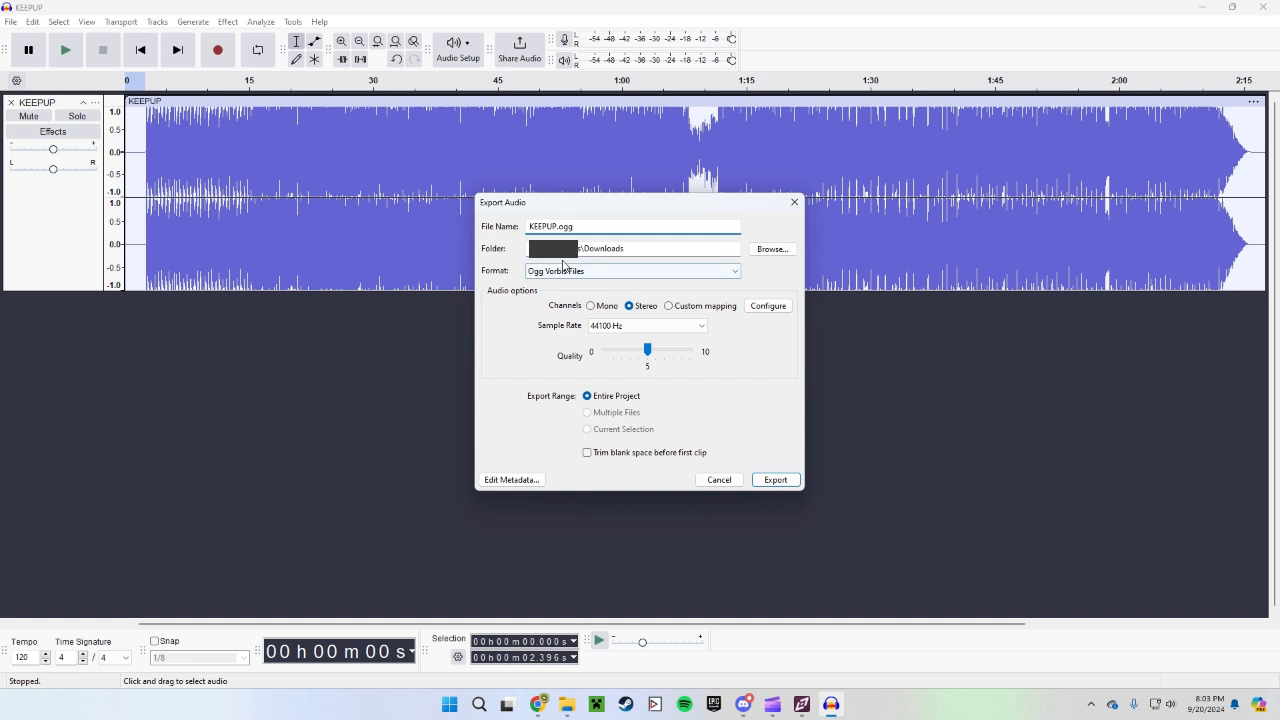
pyautogui.click(563, 267)
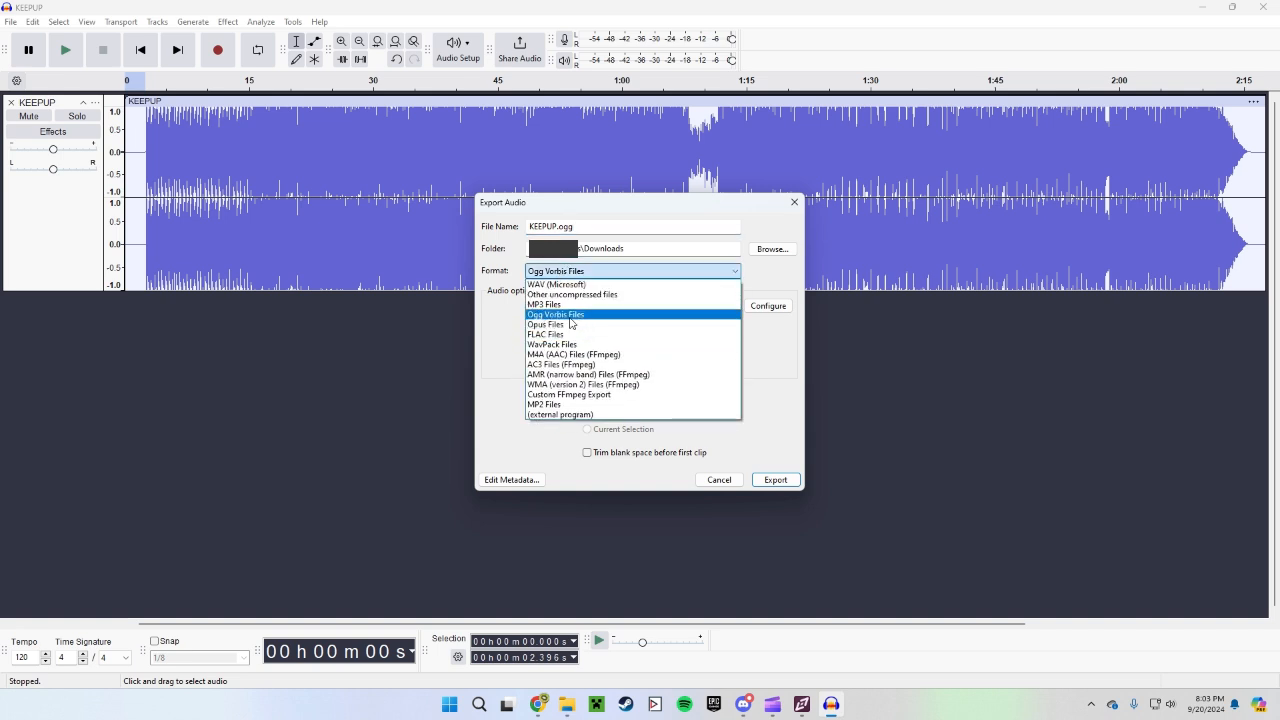
pyautogui.click(579, 276)
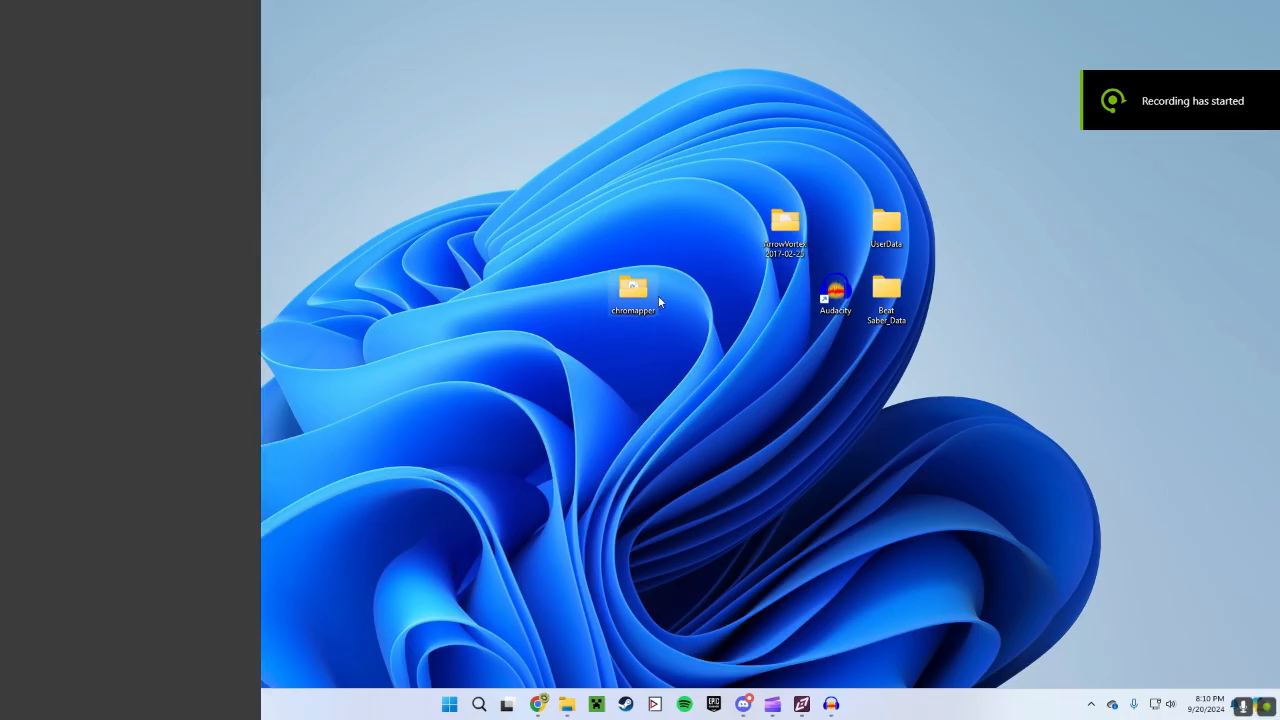
# Launch ChroMapper from the chromapper folder on the desktop.
pyautogui.doubleClick(633, 290)
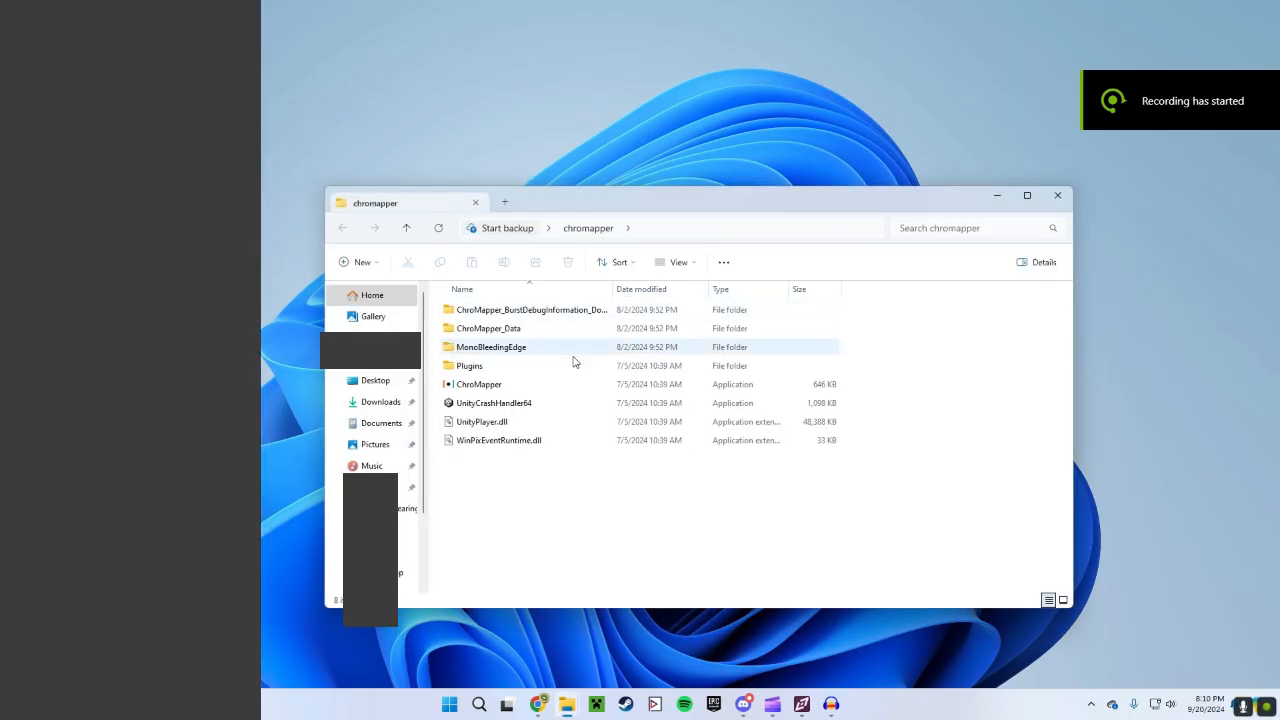
pyautogui.doubleClick(521, 394)
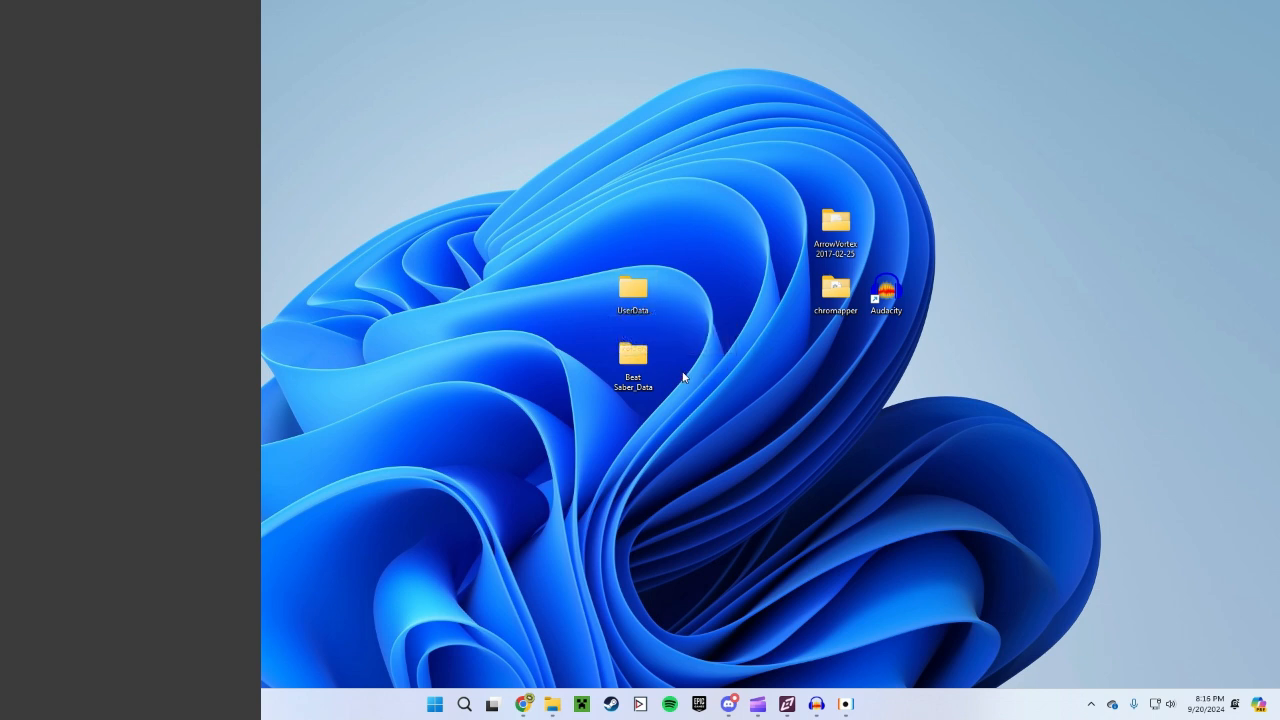
pyautogui.moveTo(649, 385)
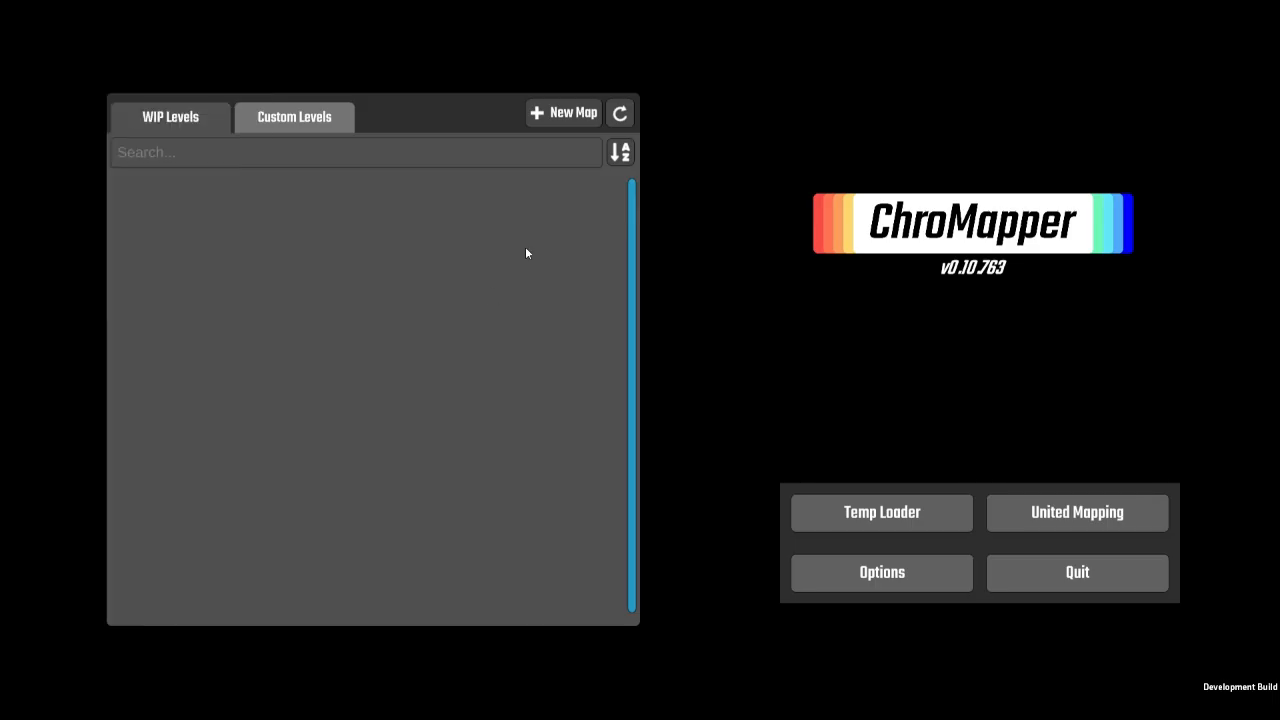
# Create a new map in the WIP Levels named KEEPUP.
pyautogui.click(575, 119)
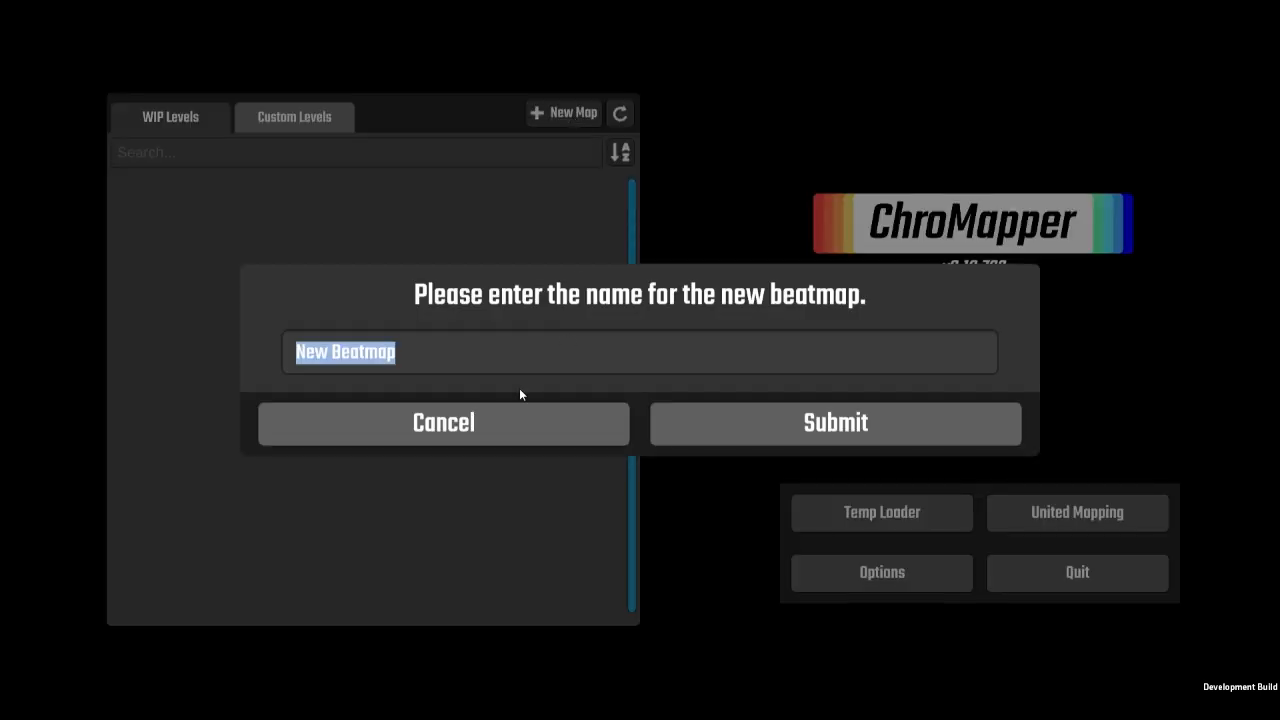
pyautogui.write('KEEPUP')
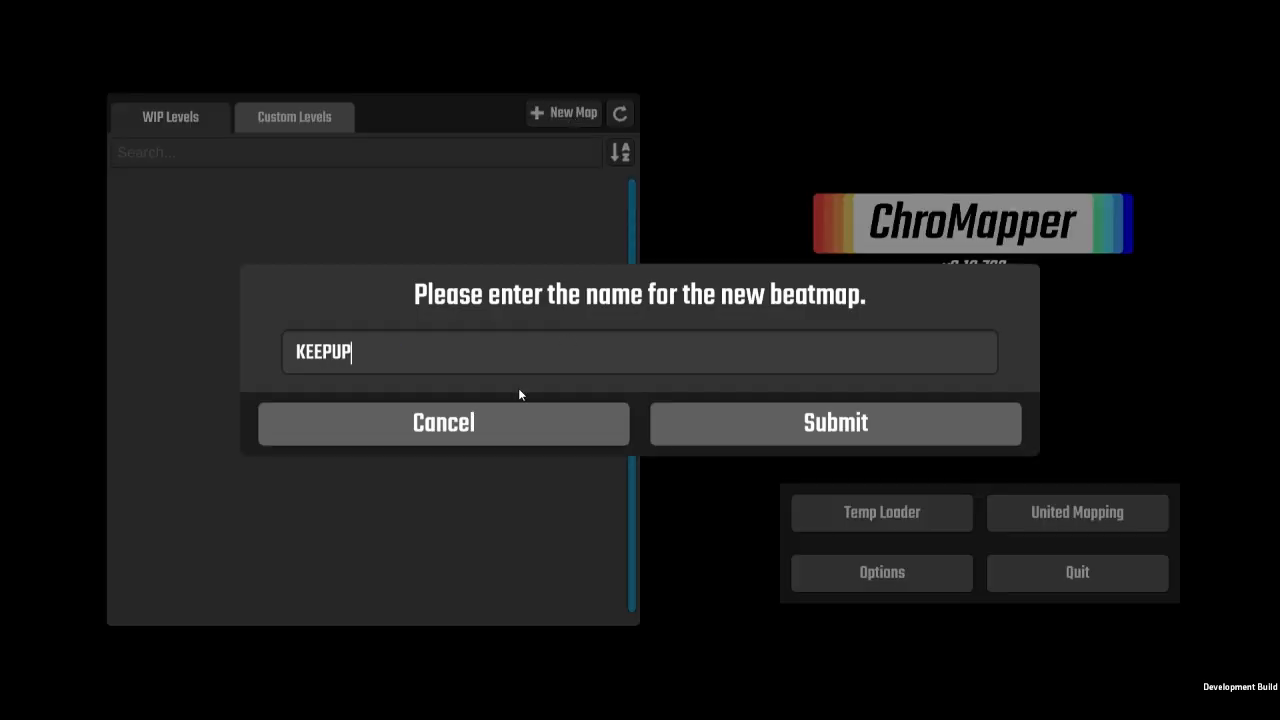
pyautogui.click(657, 420)
pyautogui.click(434, 400)
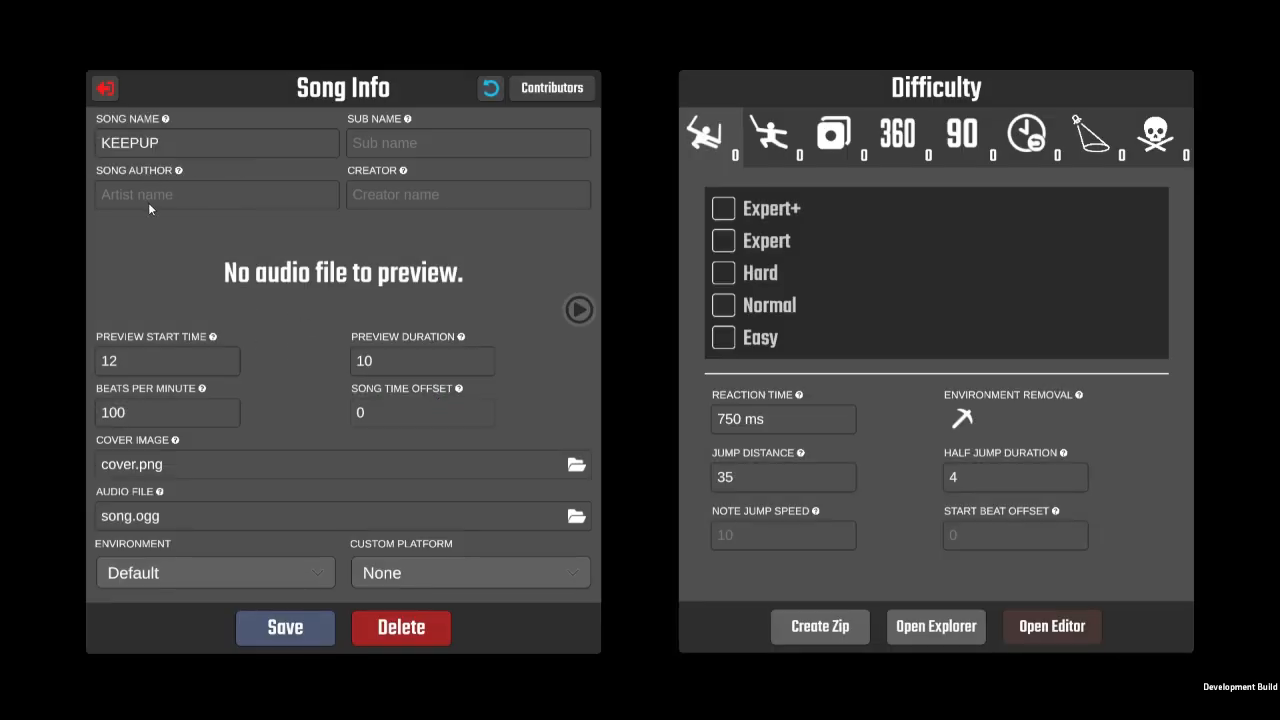
# Fill in Odetari as song author, enter the mapper's name as creator, and set the beats per minute to 139.146.
pyautogui.click(390, 197)
pyautogui.write('Wakeful')
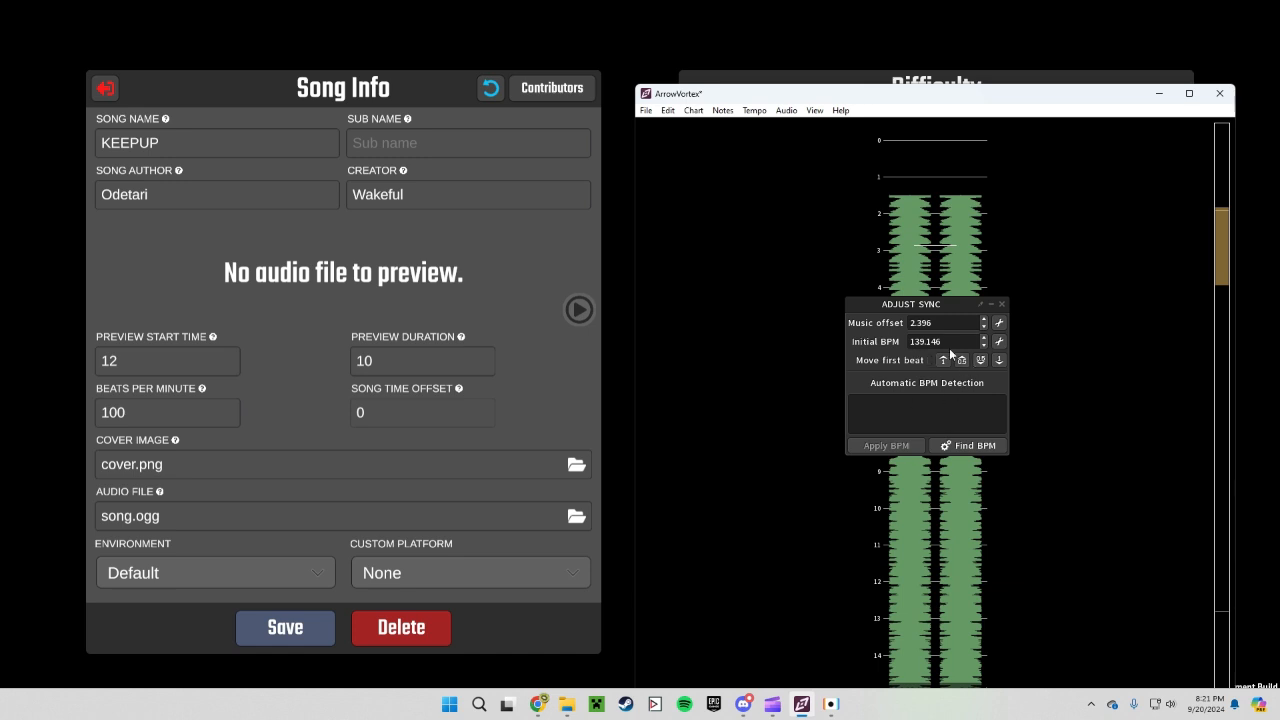
pyautogui.click(168, 410)
pyautogui.write('139.146')
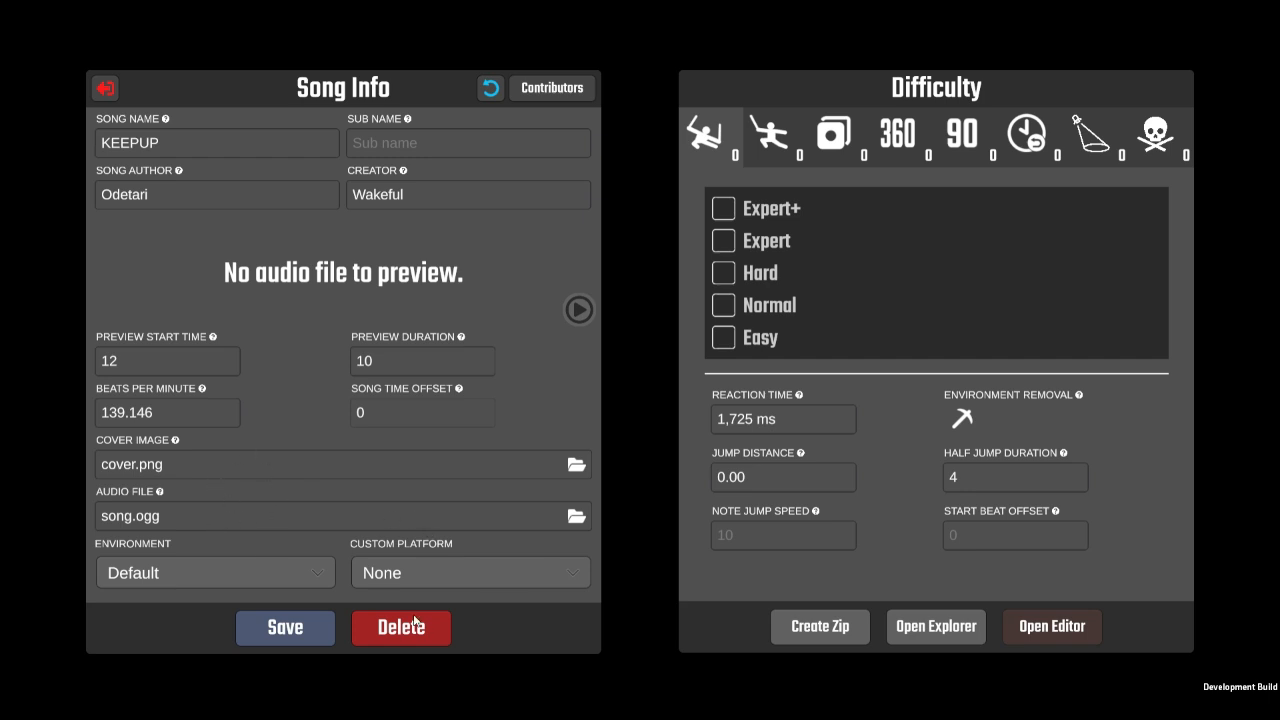
# Save the song info and open the KEEPUP map's folder in File Explorer.
pyautogui.click(915, 630)
pyautogui.click(640, 403)
pyautogui.click(294, 635)
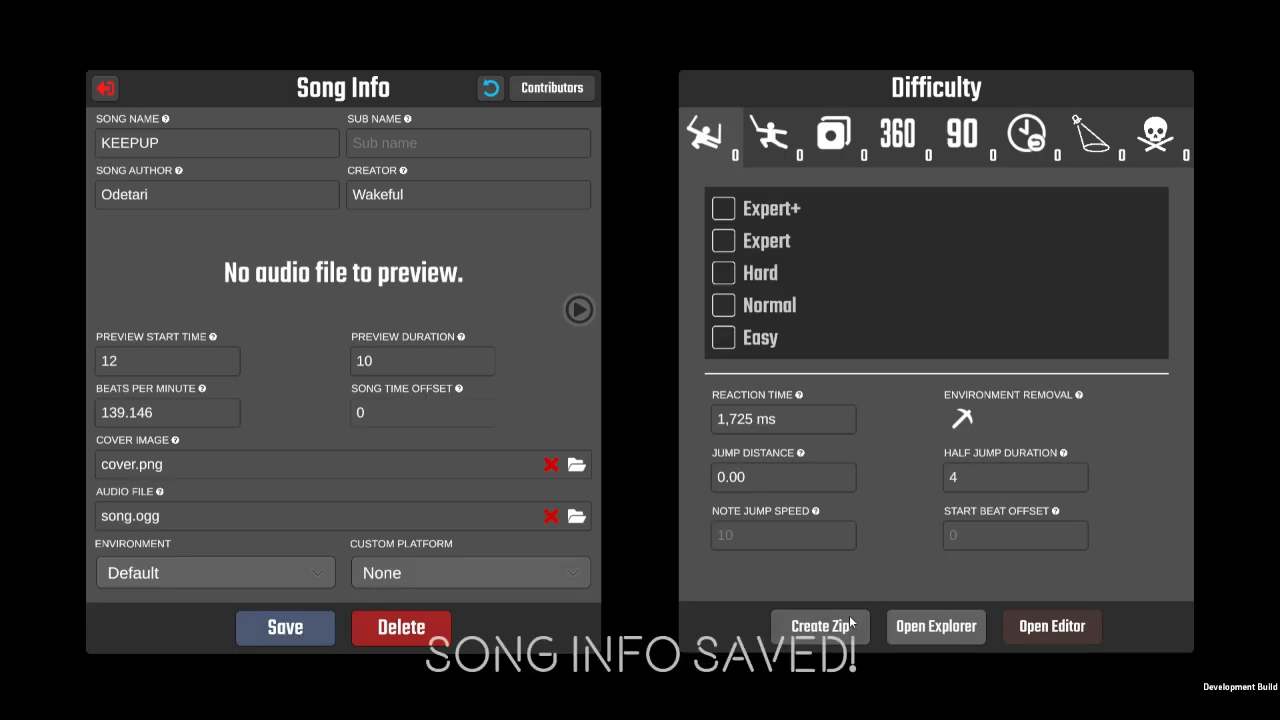
pyautogui.click(975, 627)
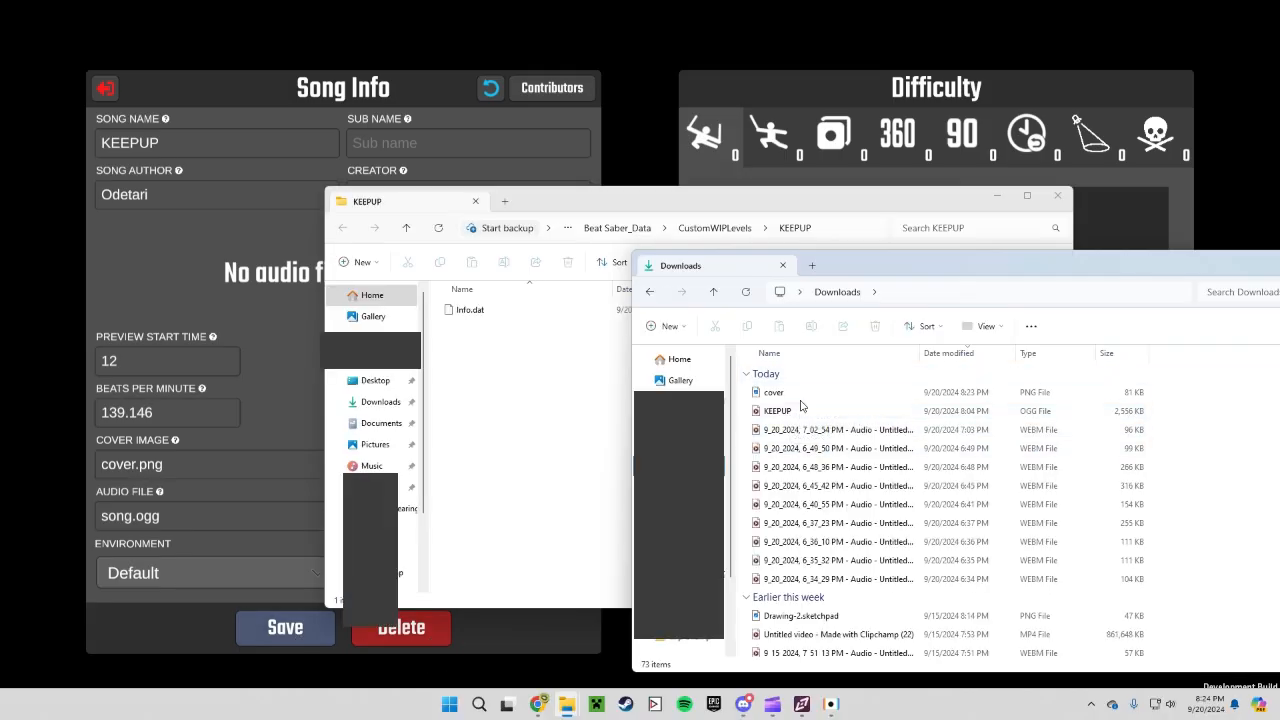
# Move the cover PNG and the KEEPUP OGG file from Downloads into the map's KEEPUP folder, and close the folder.
pyautogui.moveTo(790, 393); pyautogui.dragTo(611, 391)
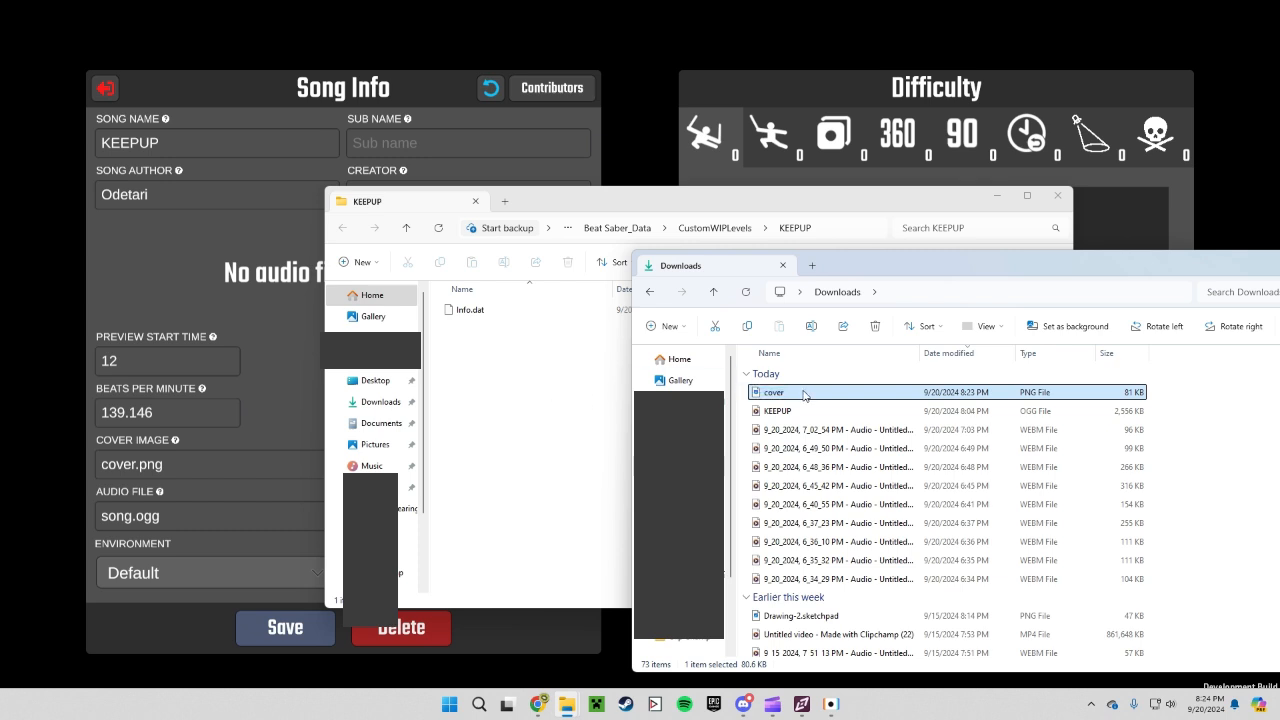
pyautogui.moveTo(806, 397); pyautogui.dragTo(575, 370)
pyautogui.click(1105, 270)
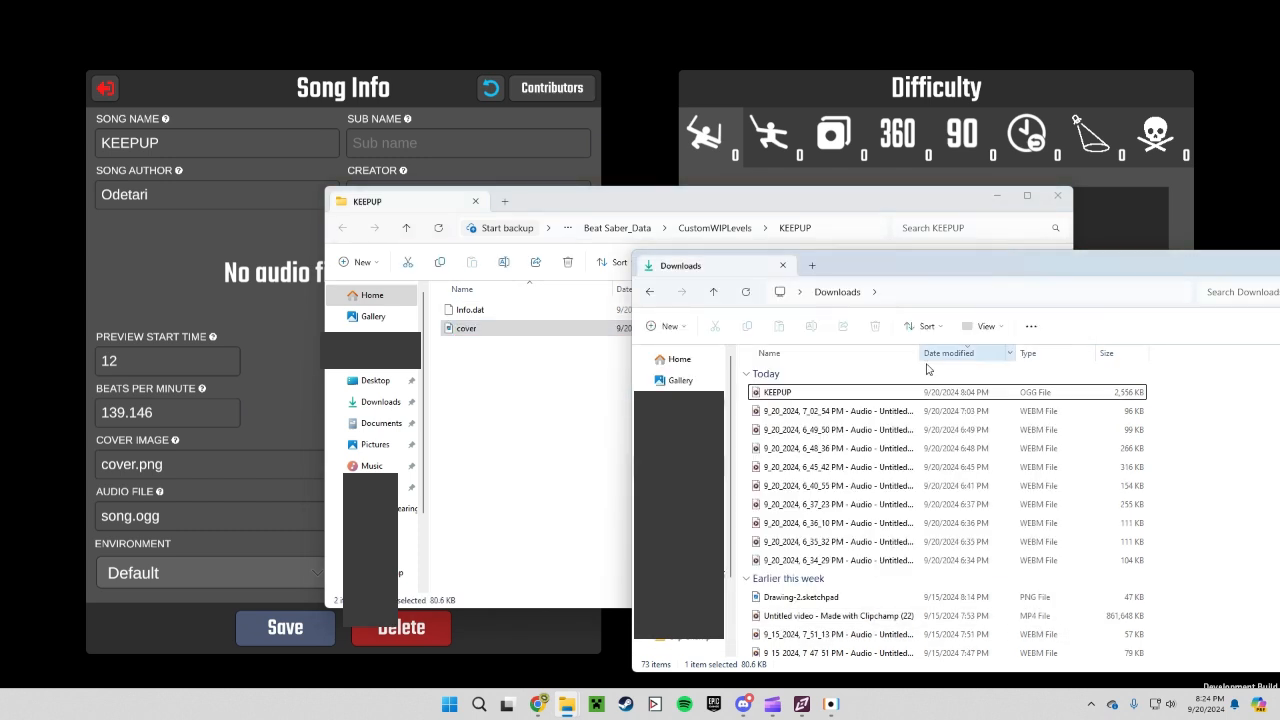
pyautogui.moveTo(774, 394); pyautogui.dragTo(515, 391)
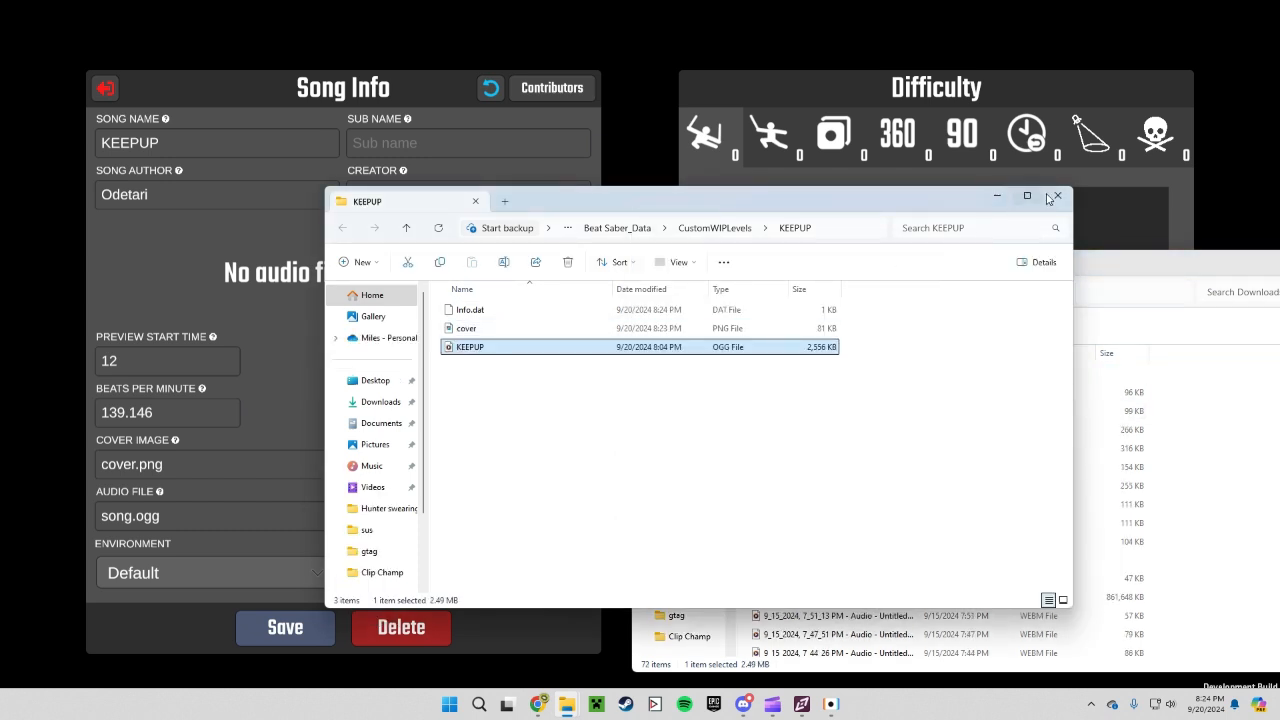
pyautogui.click(1057, 195)
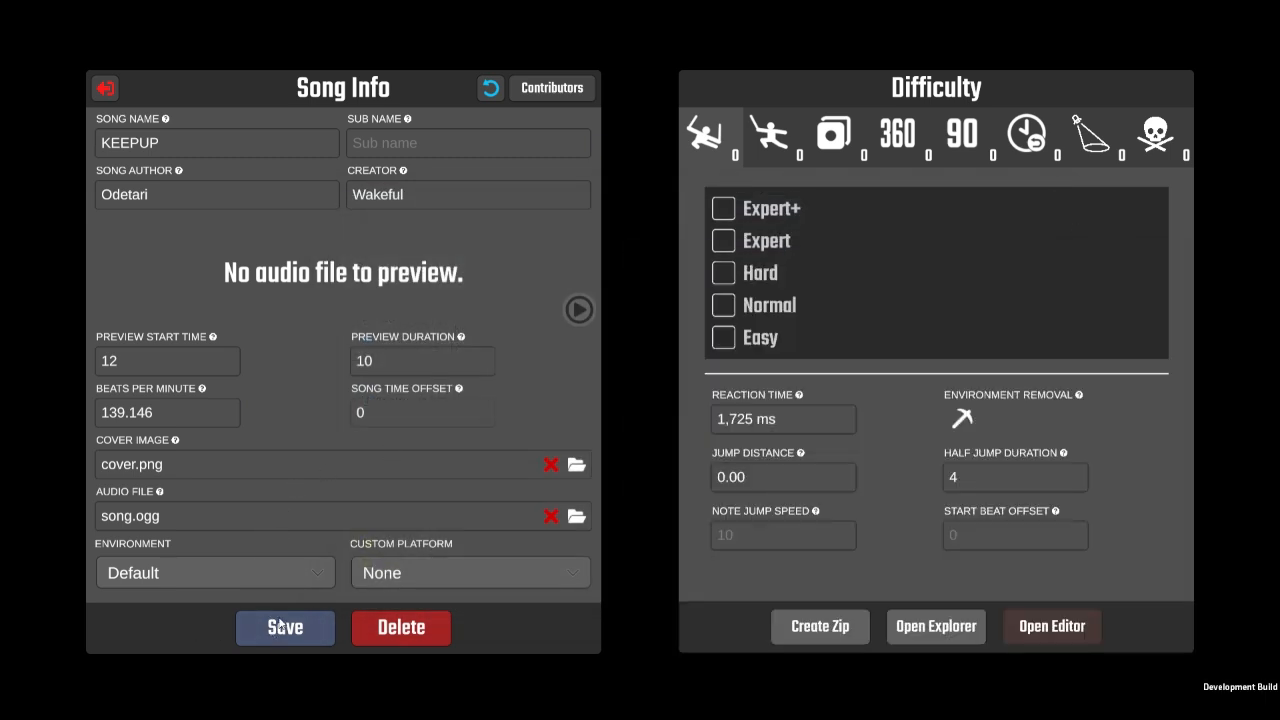
# Choose KEEPUP.ogg from the map folder as the audio file and save the song info.
pyautogui.click(274, 628)
pyautogui.click(285, 627)
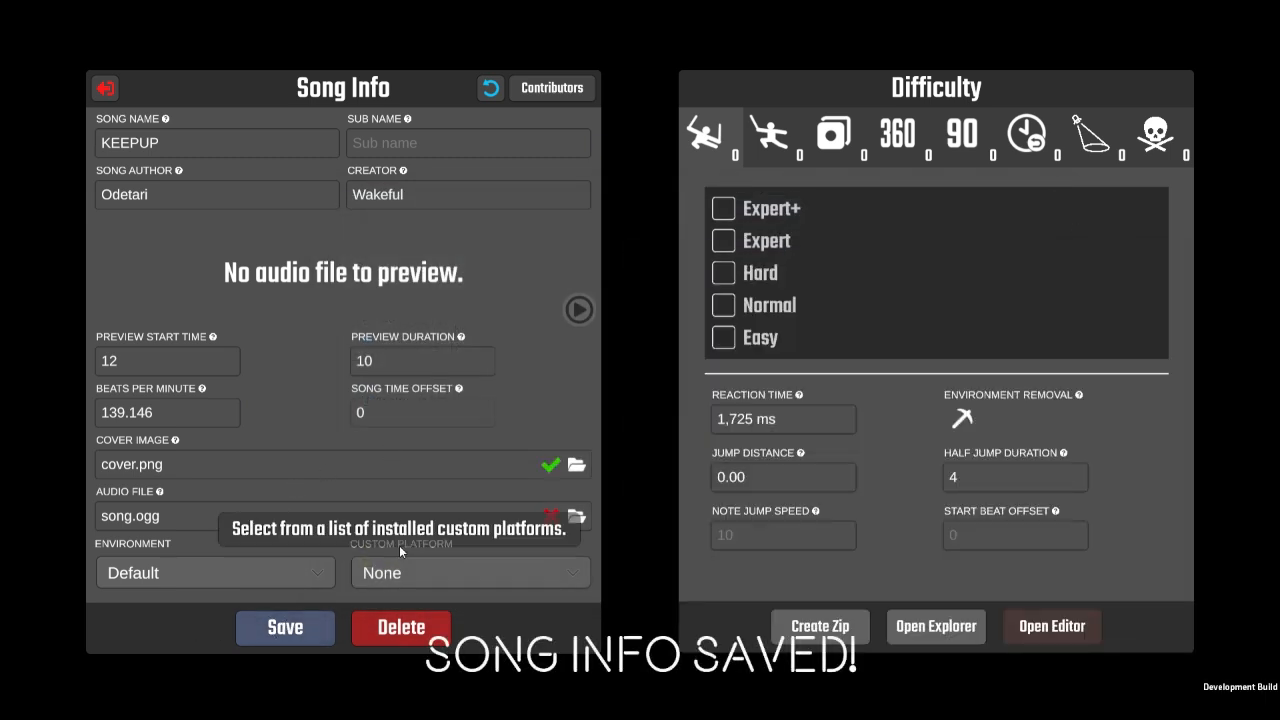
pyautogui.click(577, 516)
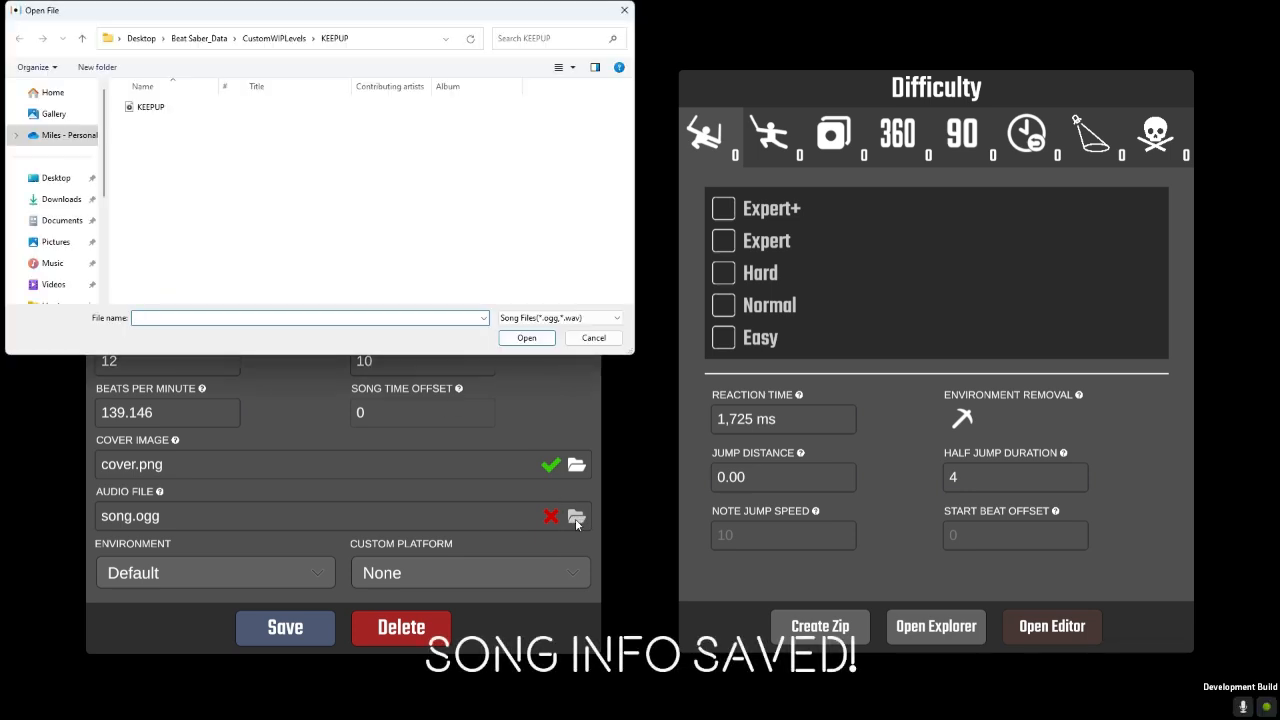
pyautogui.click(155, 110)
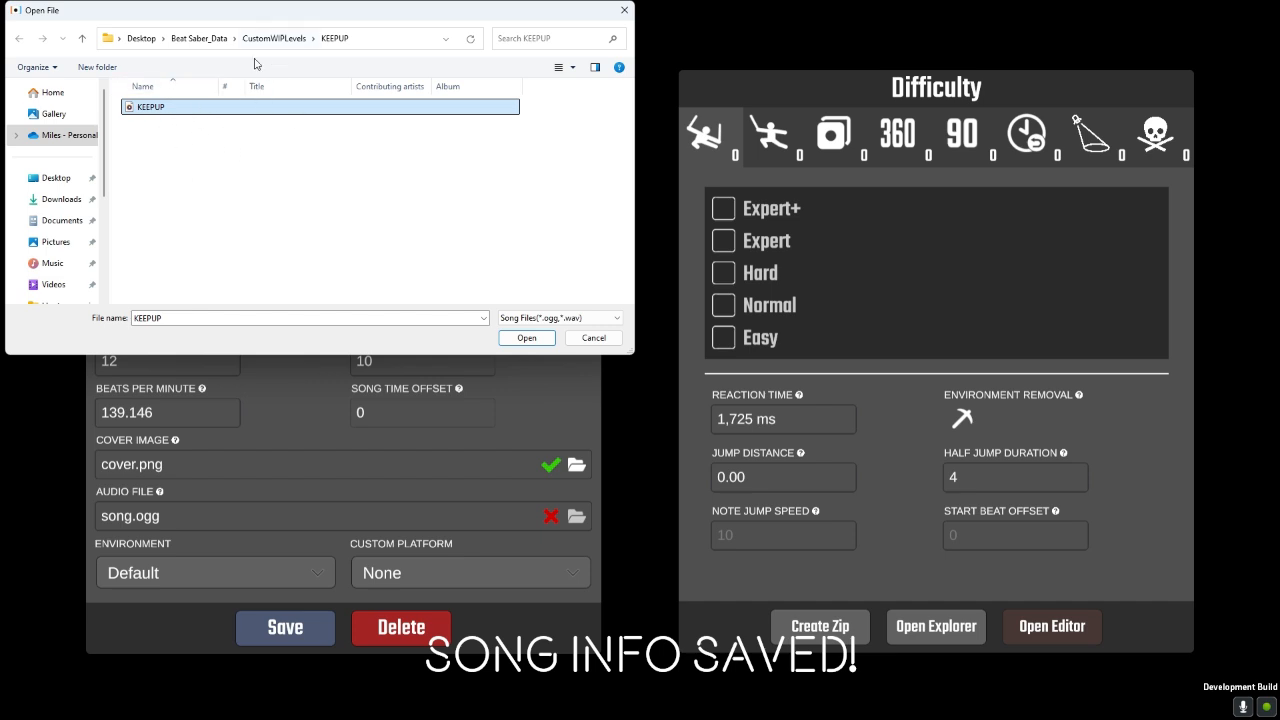
pyautogui.click(514, 346)
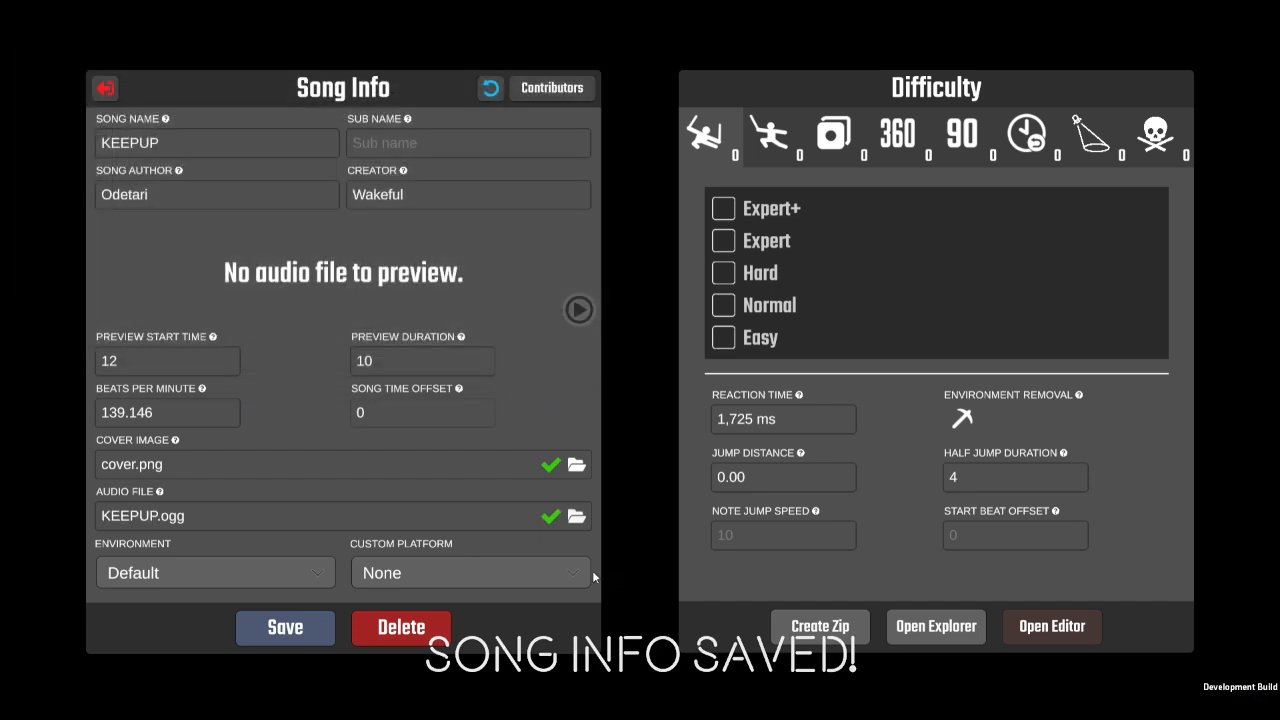
pyautogui.click(292, 633)
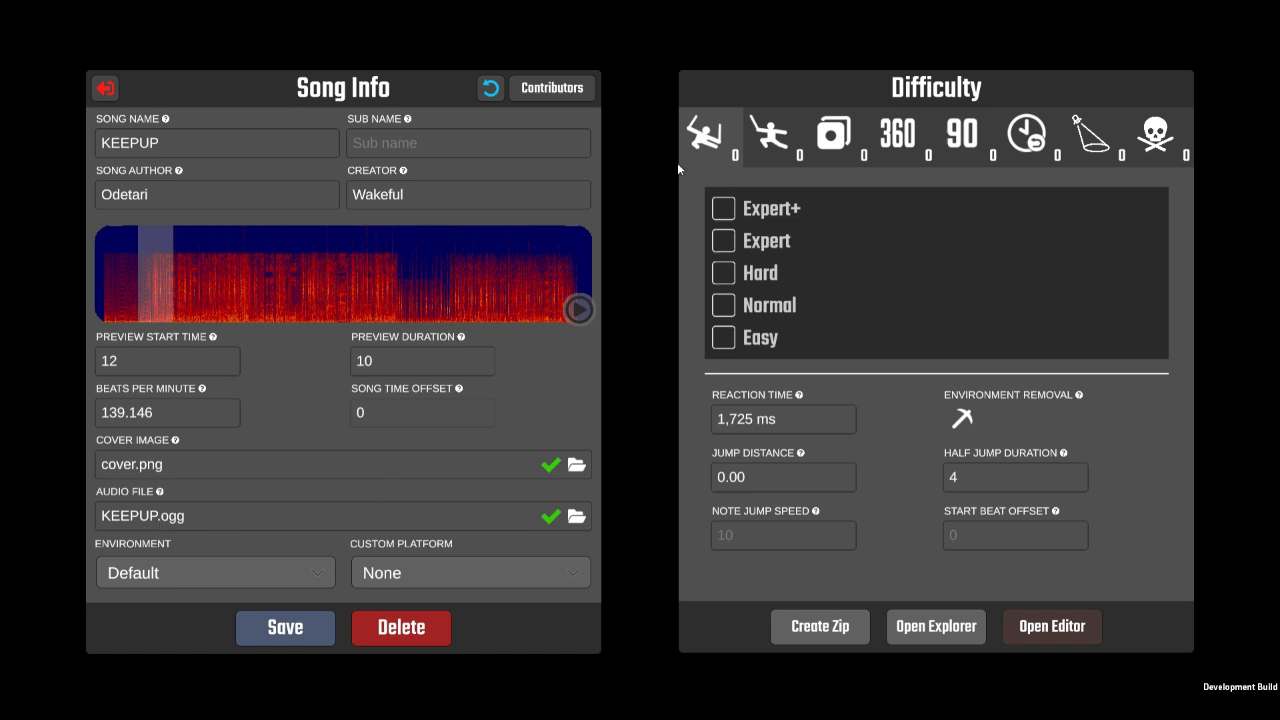
# Enable and save the Expert difficulty for the standard mode, and open it in the map editor.
pyautogui.click(722, 241)
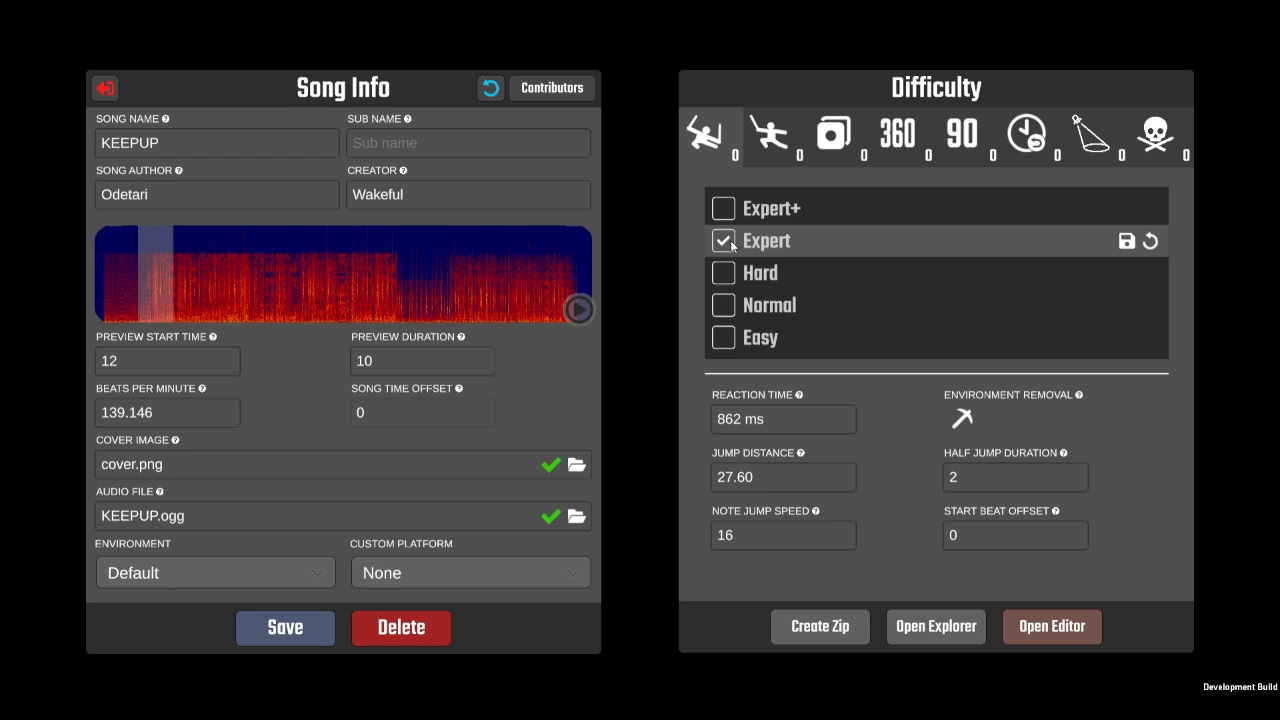
pyautogui.click(1126, 241)
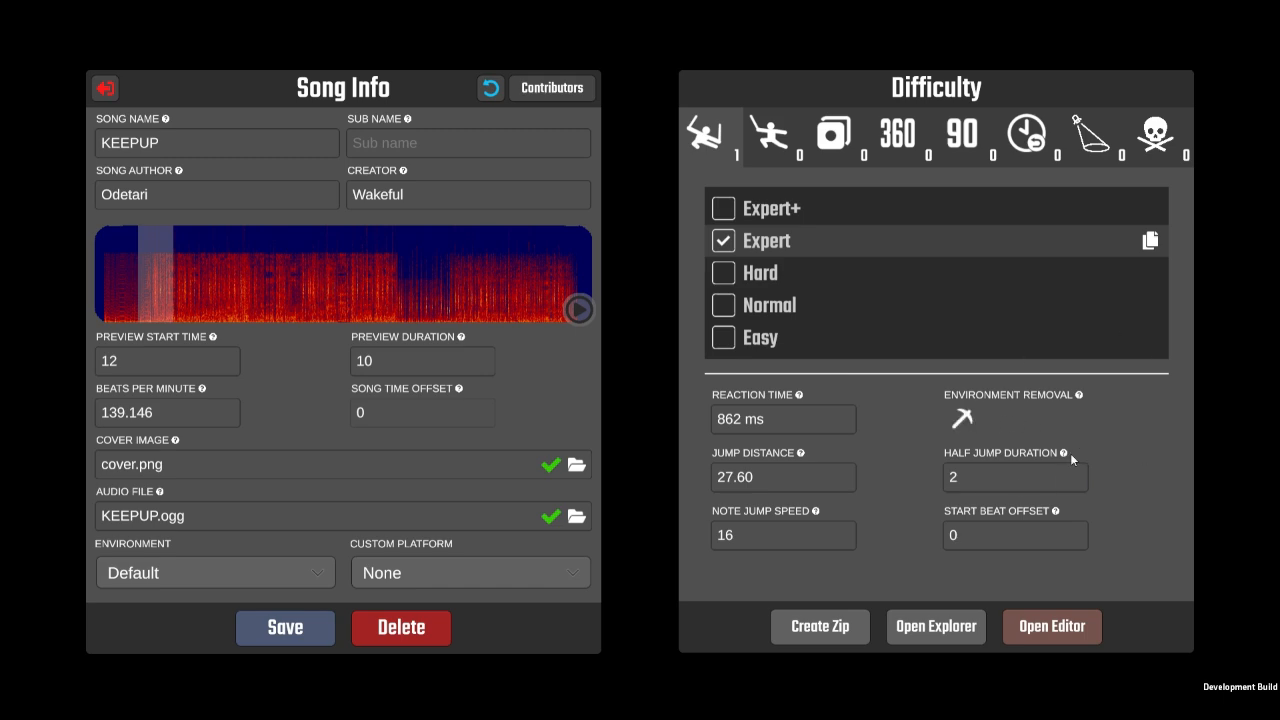
pyautogui.click(1038, 627)
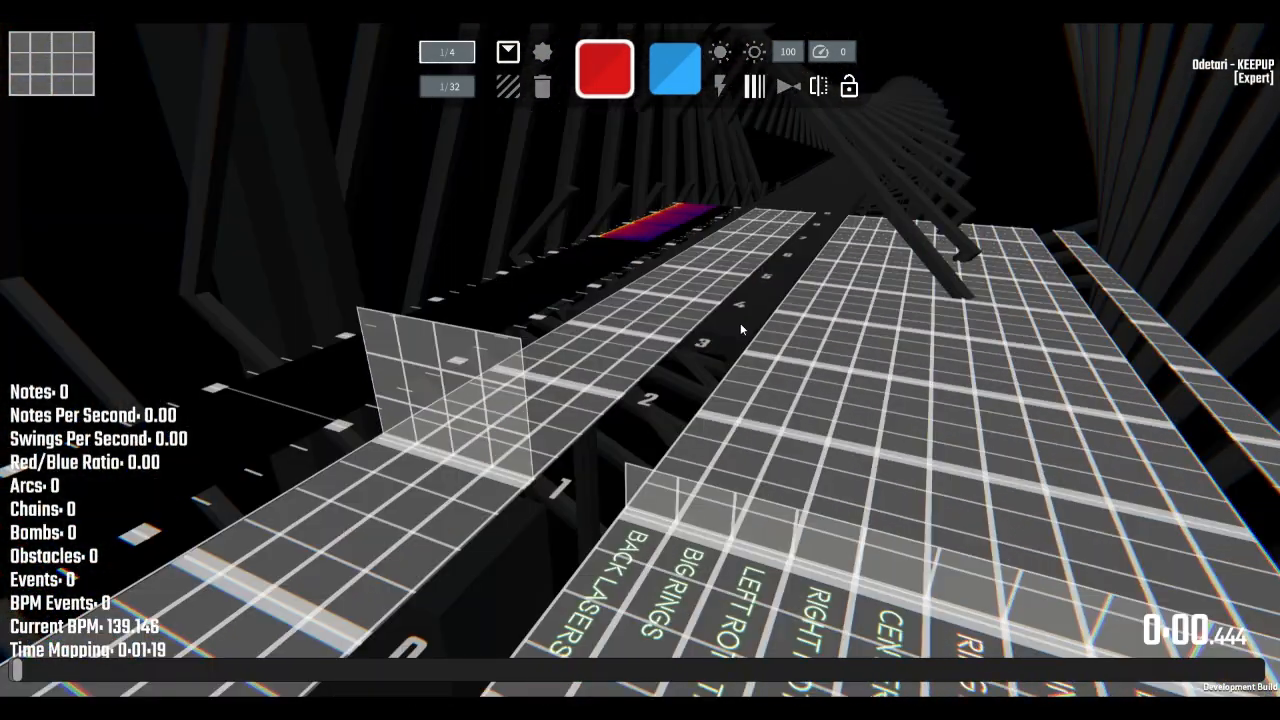
# Place a red note and a blue note on the note track, and delete both of them.
pyautogui.moveTo(733, 325)
pyautogui.mouseDown(button='right')
pyautogui.moveTo(747, 304)
pyautogui.moveTo(647, 238)
pyautogui.moveTo(913, 167)
pyautogui.moveTo(710, 330)
pyautogui.mouseUp(button='right')
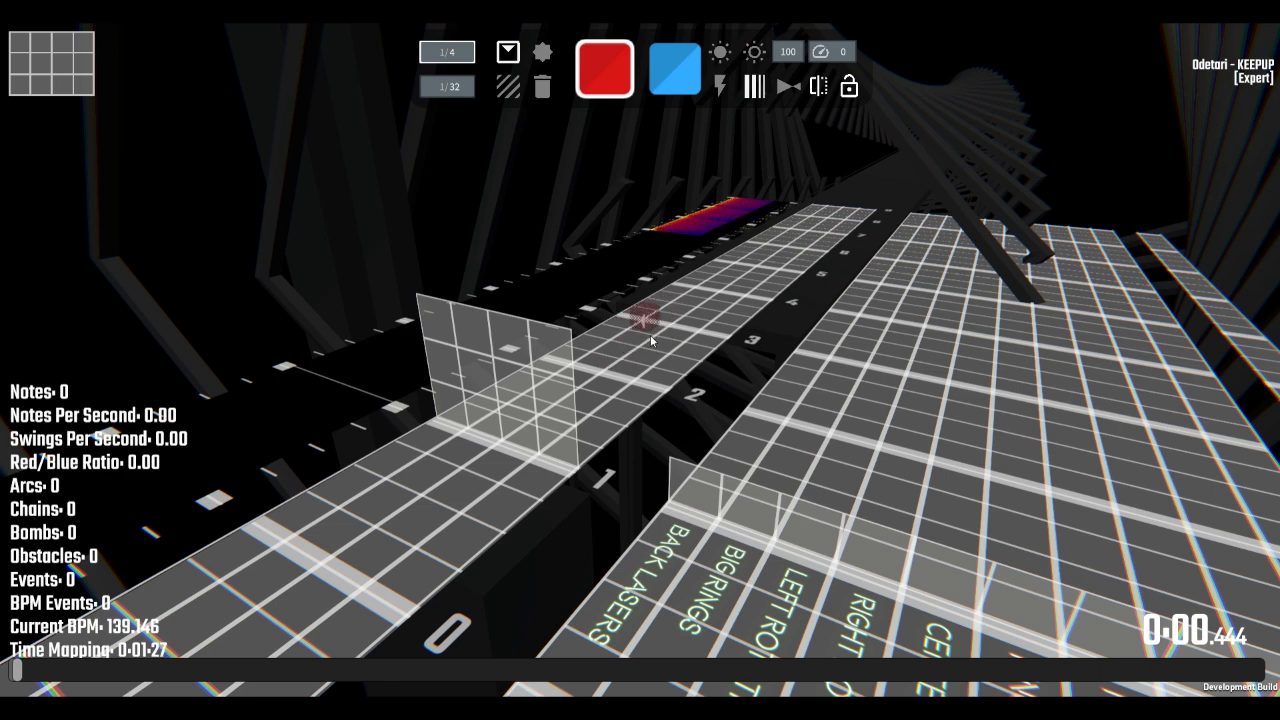
pyautogui.click(650, 335)
pyautogui.click(674, 70)
pyautogui.click(686, 343)
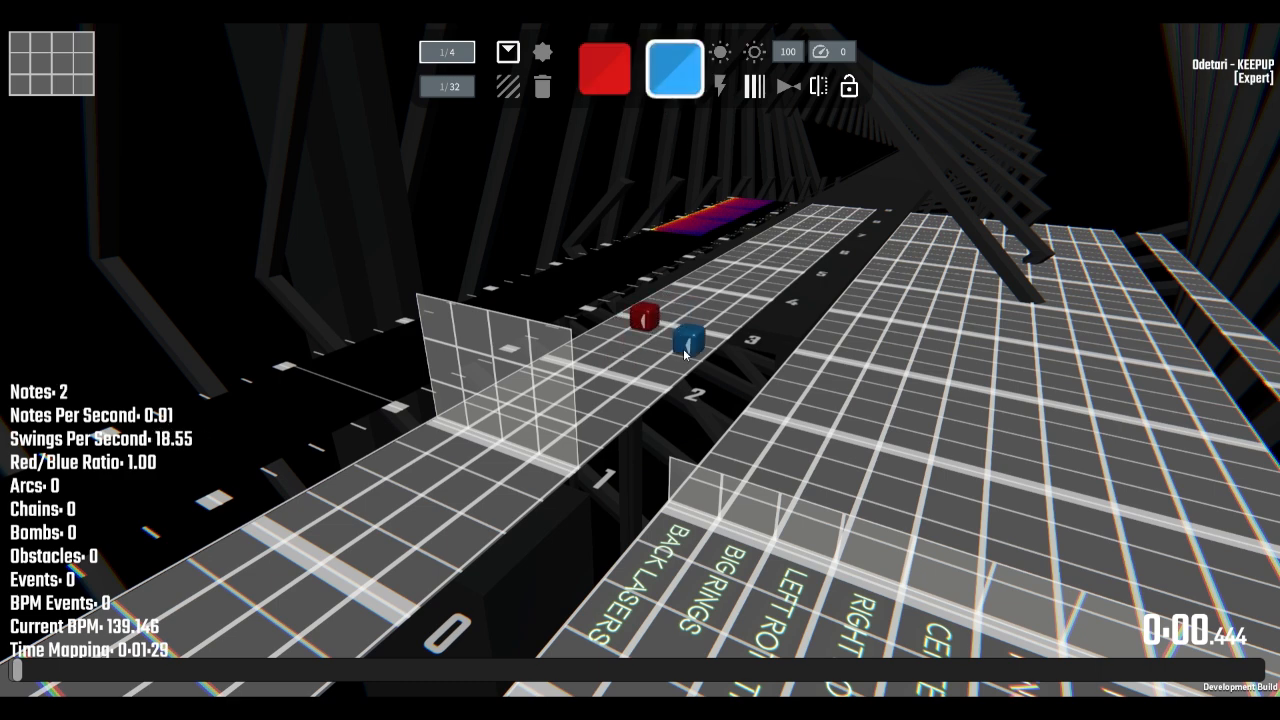
pyautogui.middleClick(684, 350)
pyautogui.middleClick(646, 318)
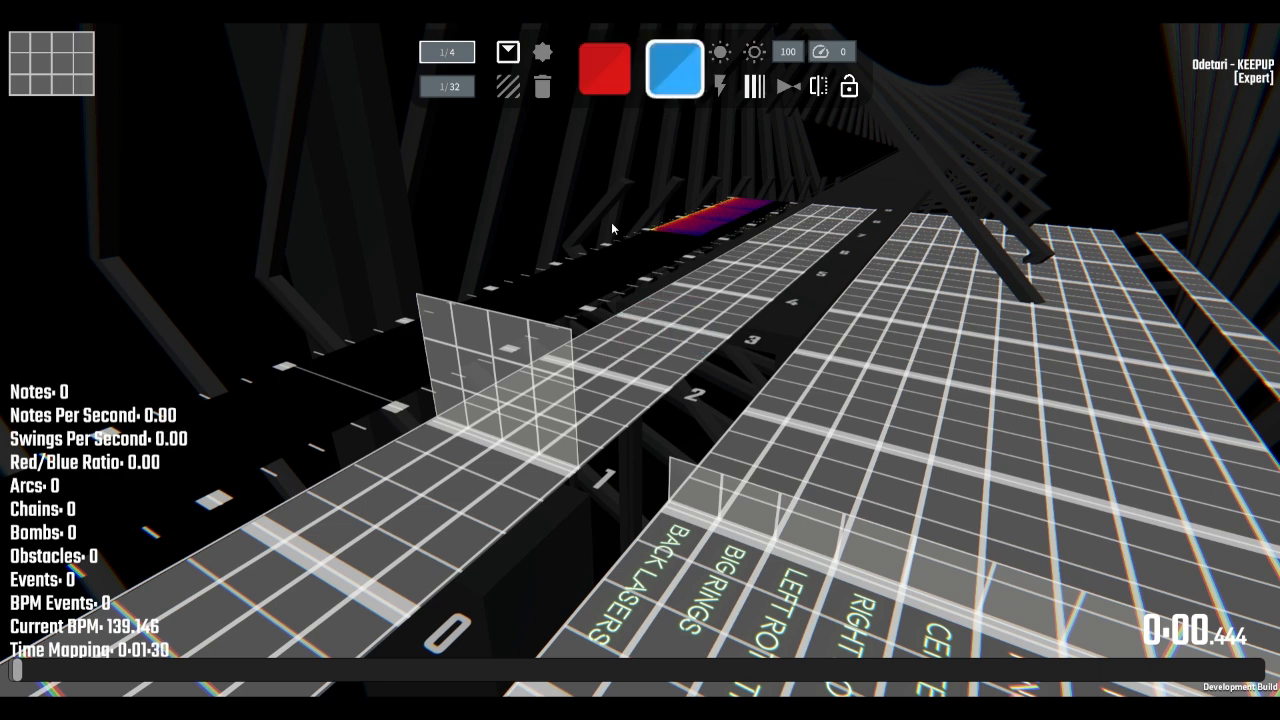
pyautogui.click(538, 56)
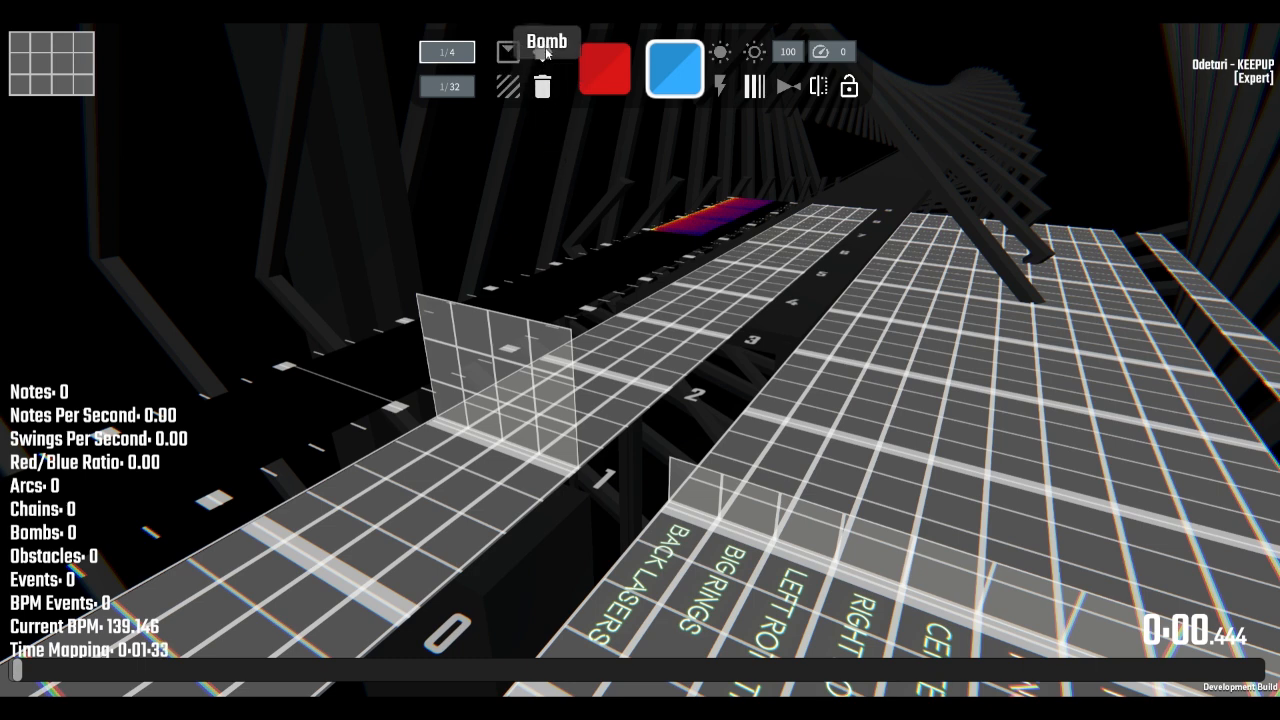
pyautogui.click(507, 55)
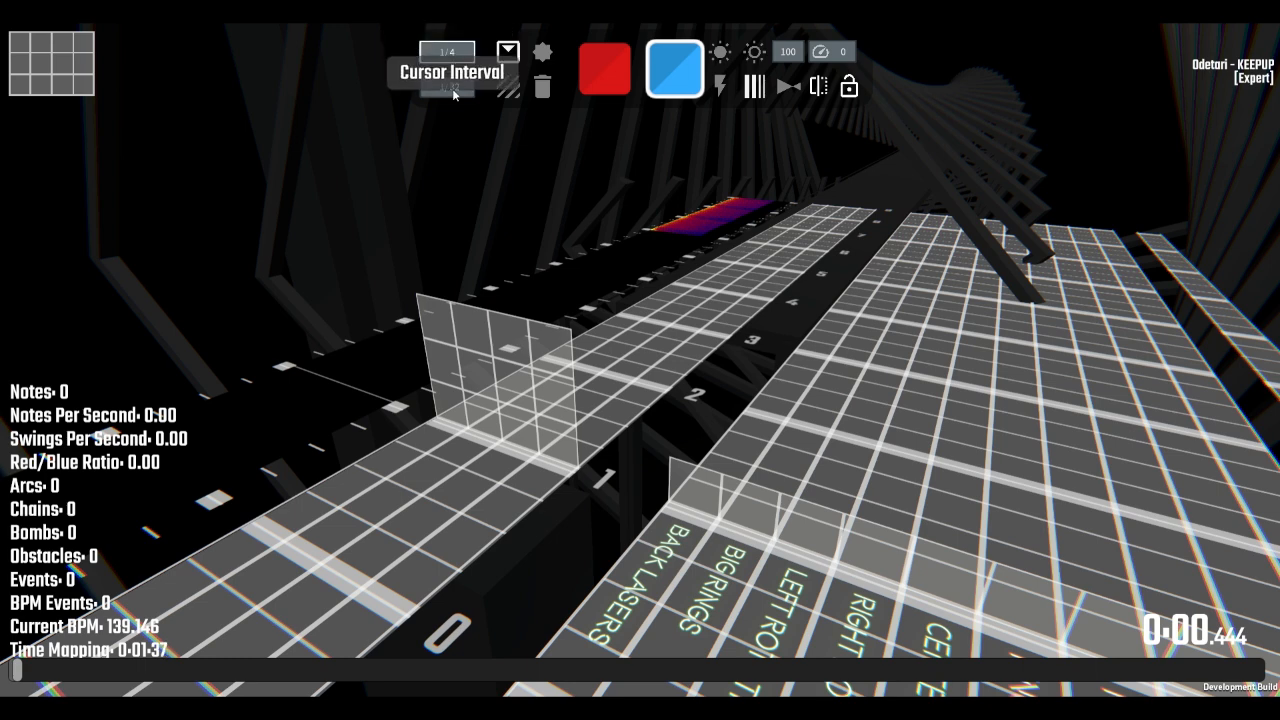
pyautogui.moveTo(600, 322); pyautogui.dragTo(562, 334, button='right')
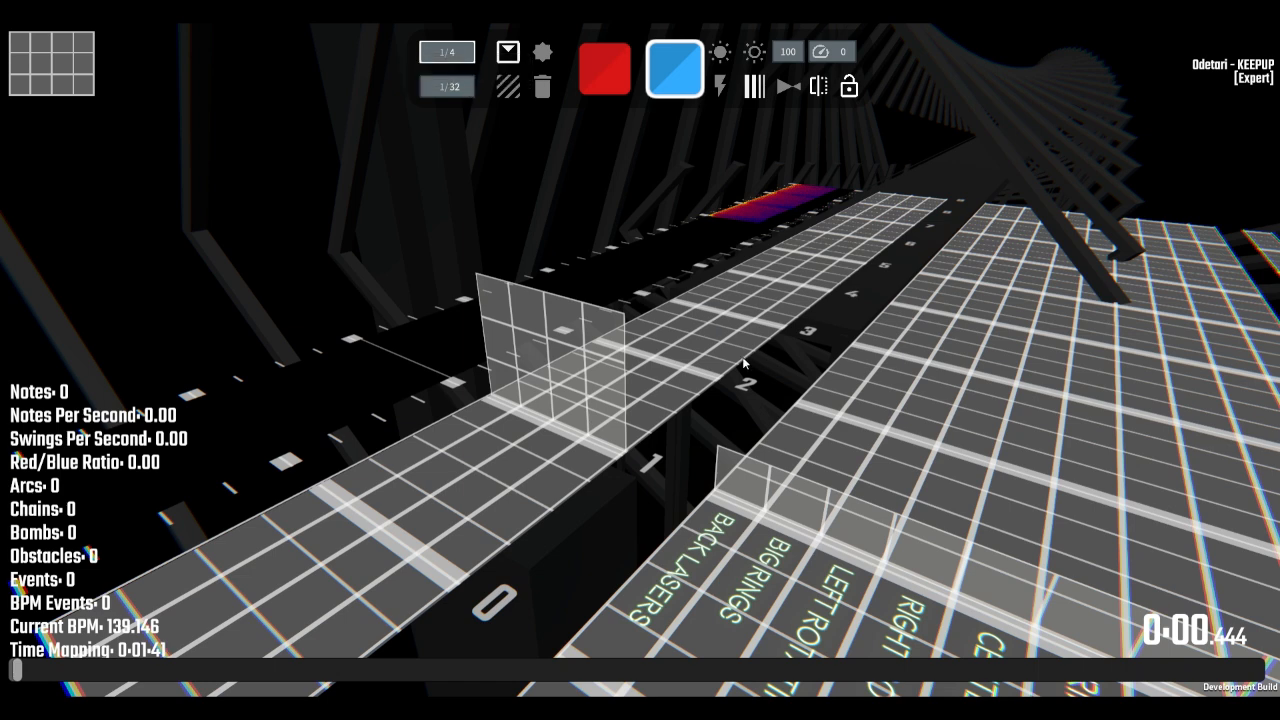
pyautogui.moveTo(745, 362); pyautogui.dragTo(734, 362, button='right')
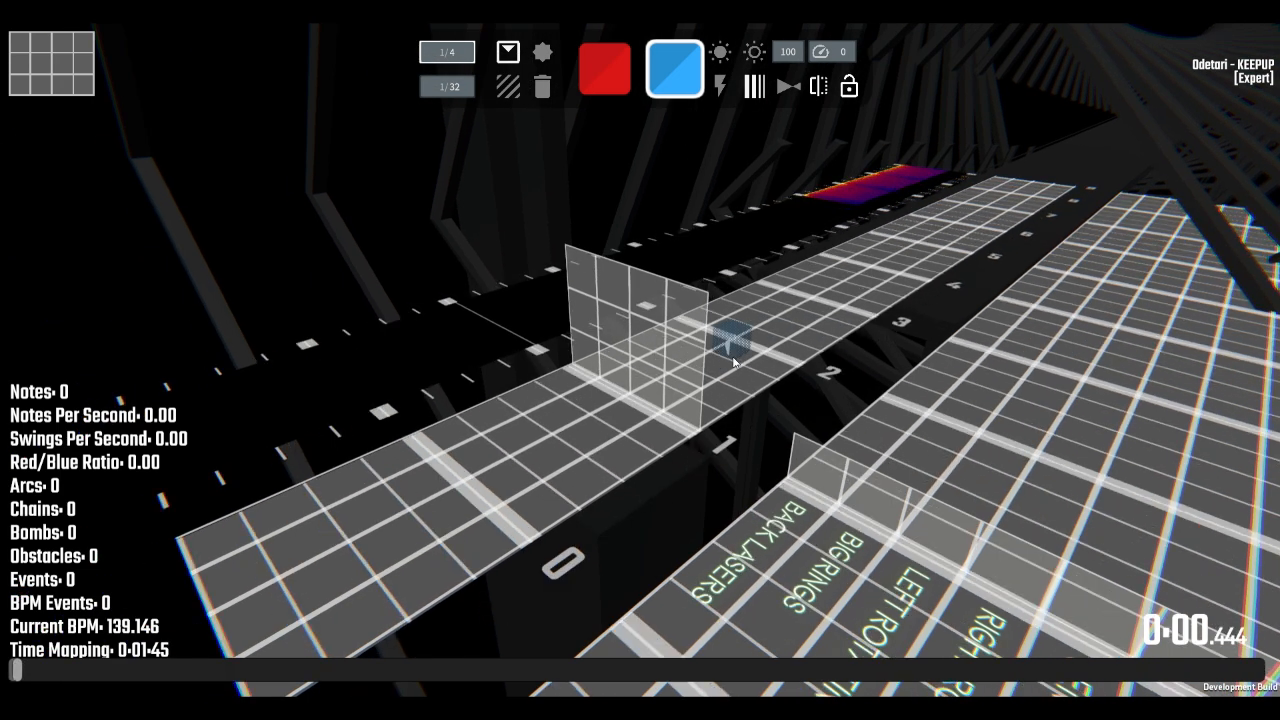
# Scrub through the first beats of the note track at 1/4 precision and at 1/32 precision.
pyautogui.scroll(-1, 733, 362)
pyautogui.scroll(3, 733, 362)
pyautogui.scroll(-1, 733, 362)
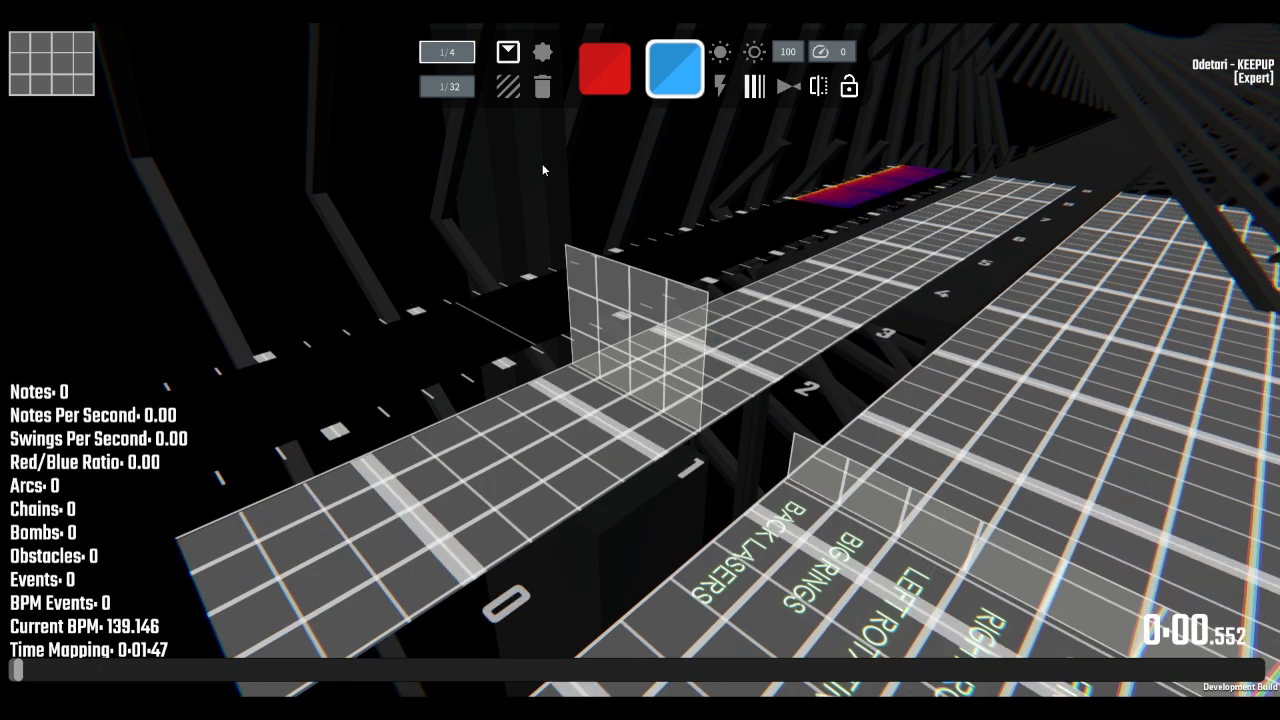
pyautogui.click(471, 88)
pyautogui.moveTo(788, 331); pyautogui.dragTo(763, 327, button='right')
pyautogui.scroll(5, 763, 327)
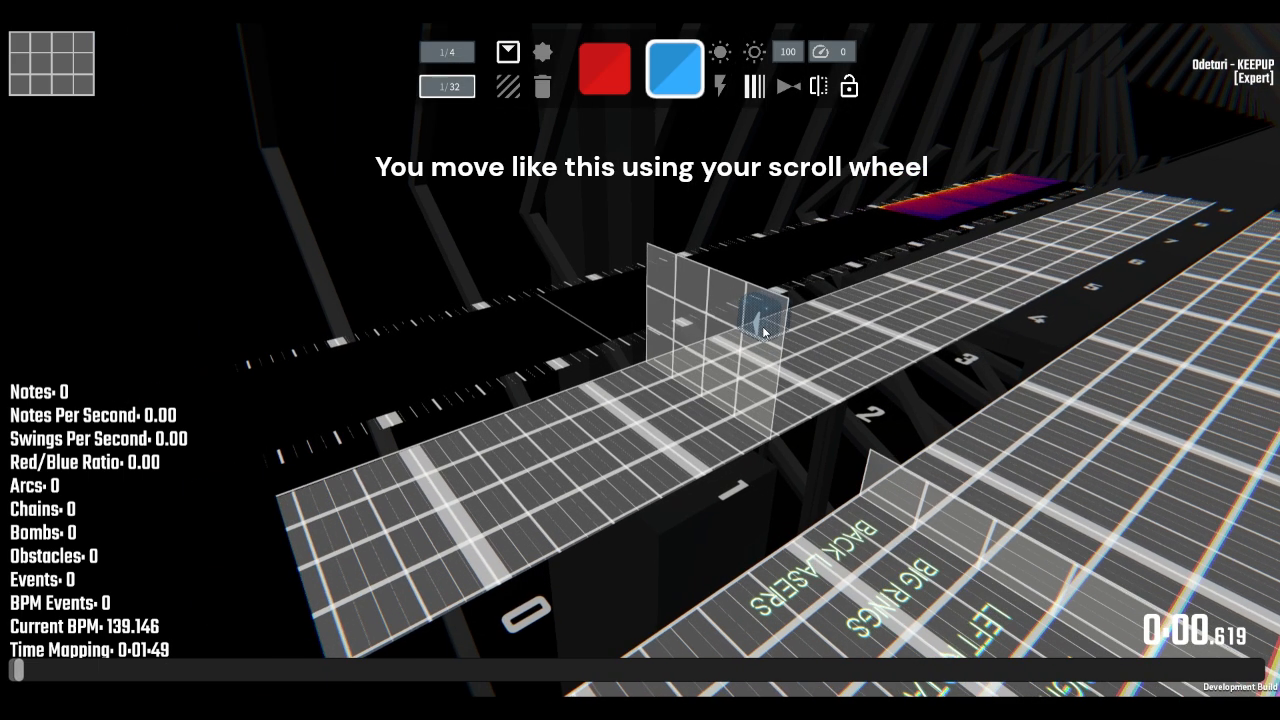
pyautogui.scroll(19, 763, 331)
pyautogui.scroll(-10, 759, 333)
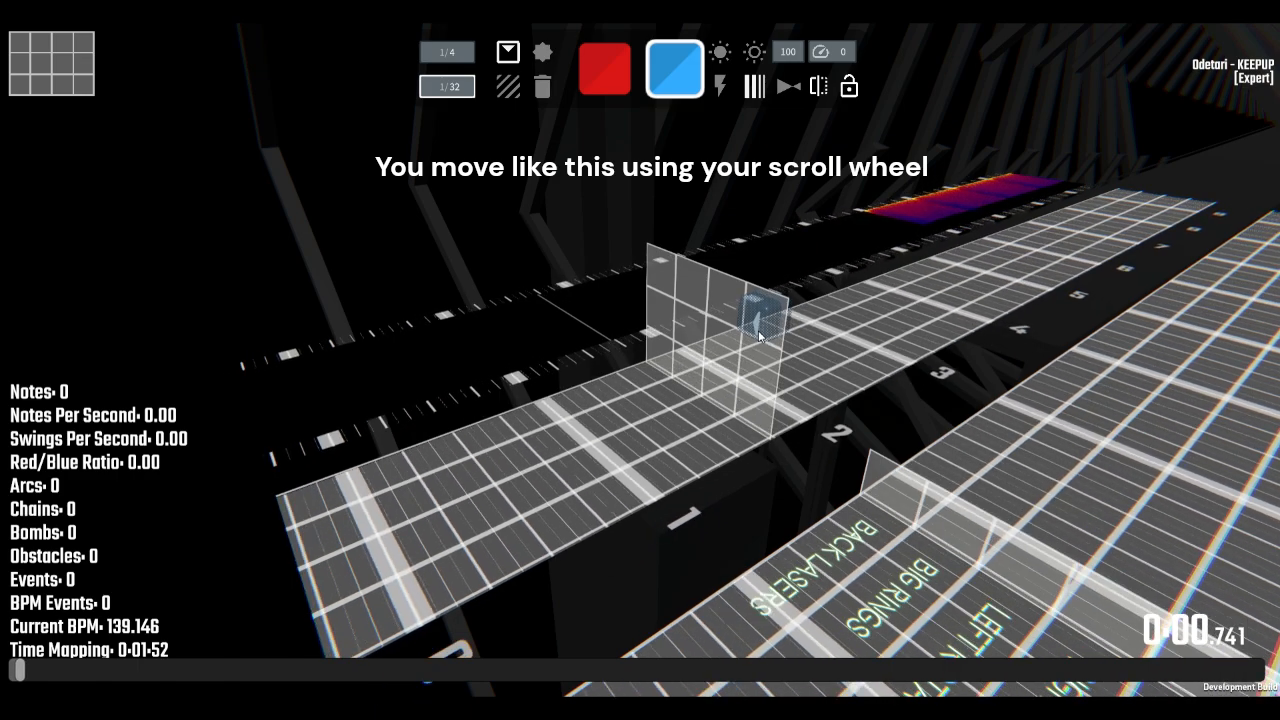
pyautogui.scroll(-13, 758, 331)
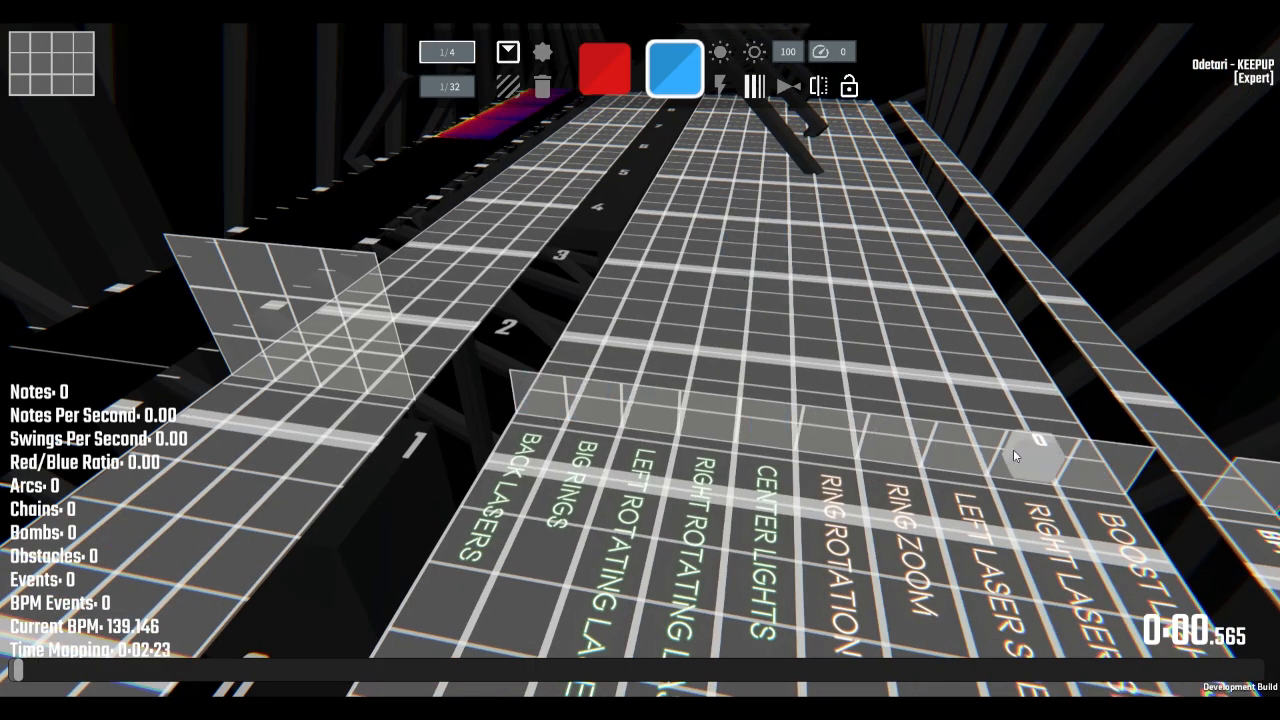
# Play the song's opening beats and examine the note track and spectrogram from several angles.
pyautogui.moveTo(856, 441); pyautogui.dragTo(750, 405, button='right')
pyautogui.press('a')
pyautogui.press('s')
pyautogui.press('d')
pyautogui.press('space')
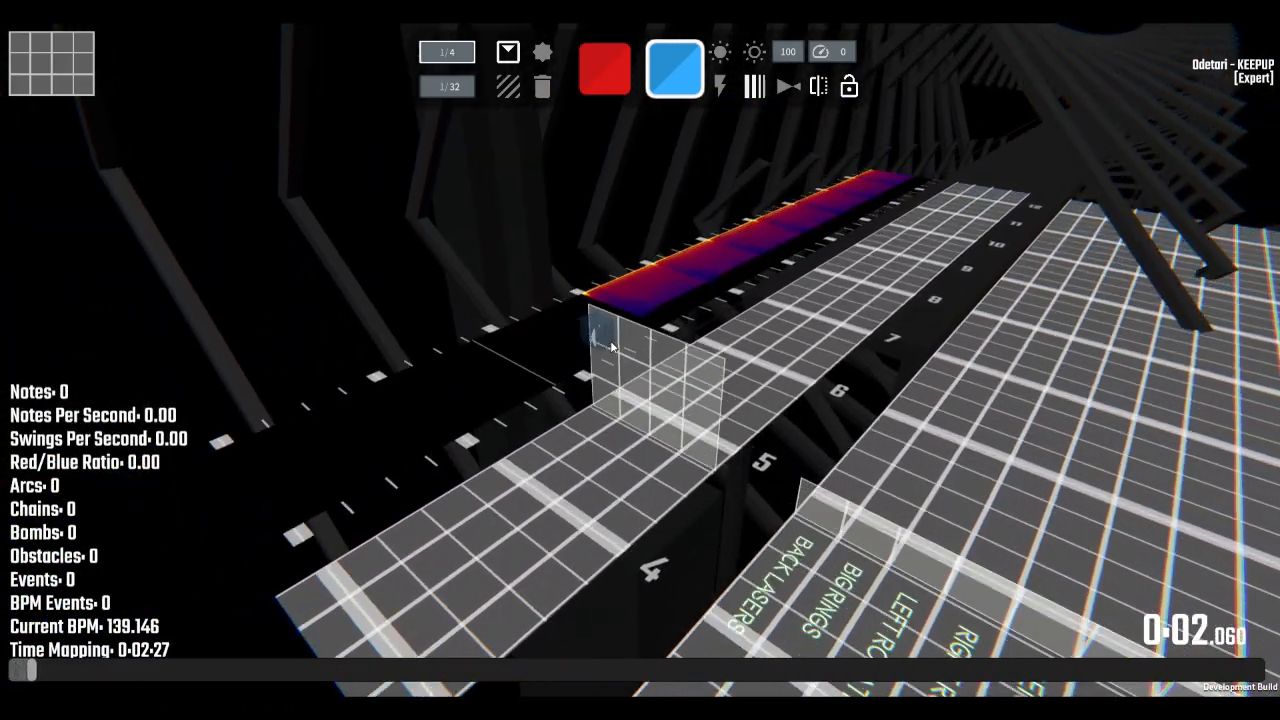
pyautogui.press('space')
pyautogui.press('d')
pyautogui.moveTo(781, 338); pyautogui.dragTo(900, 360, button='right')
pyautogui.press('a')
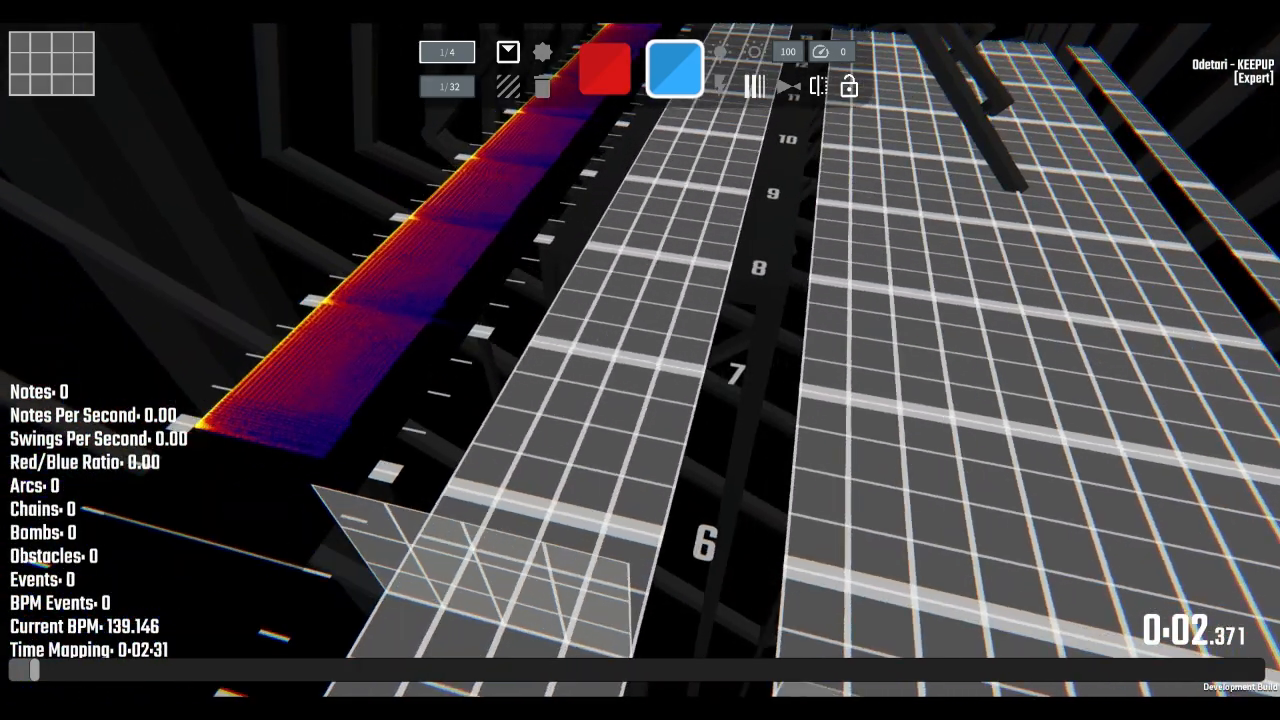
pyautogui.moveTo(540, 296); pyautogui.dragTo(579, 316, button='right')
pyautogui.moveTo(598, 366); pyautogui.dragTo(640, 305, button='right')
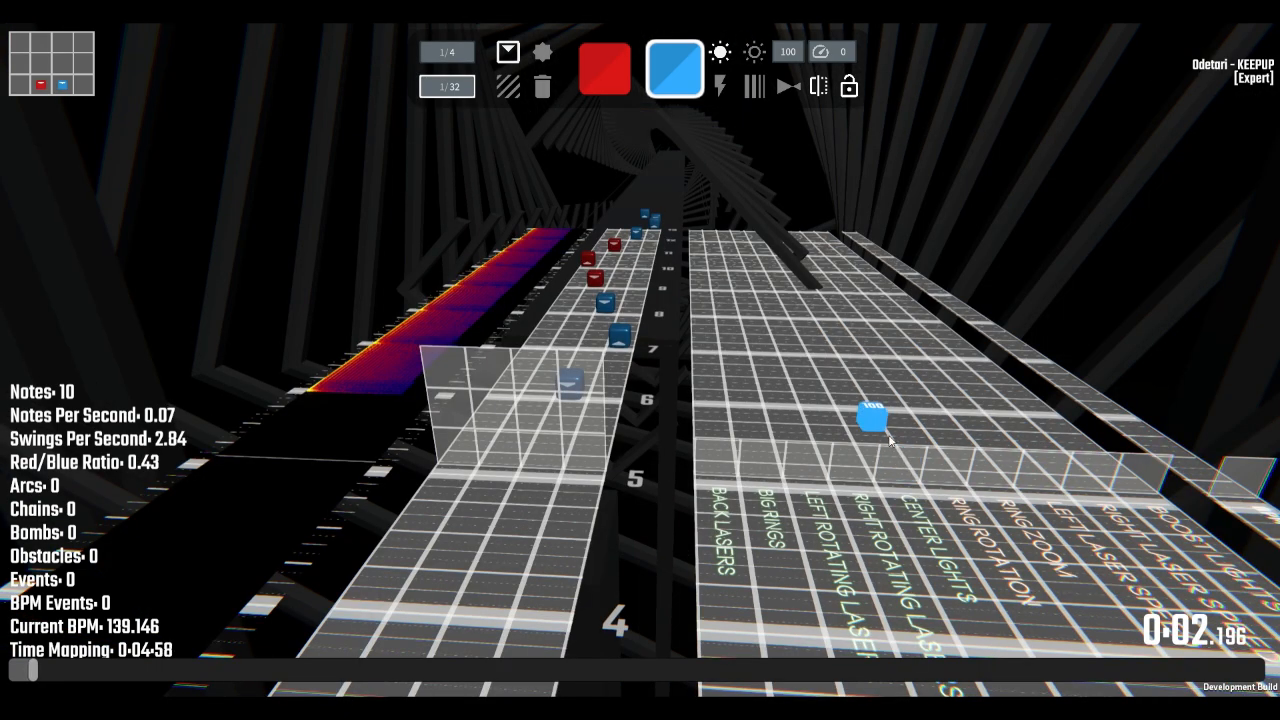
# Lower the song's playback speed in several steps.
pyautogui.moveTo(930, 460); pyautogui.dragTo(890, 440, button='right')
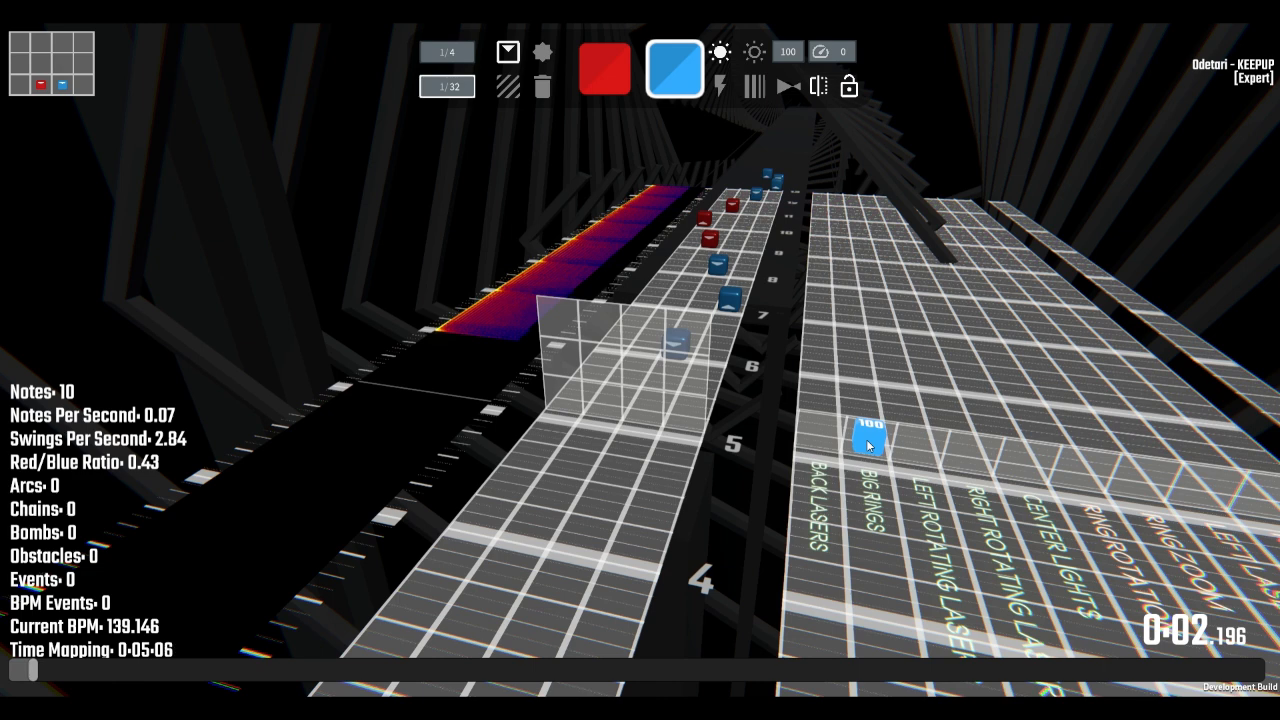
pyautogui.press('-')
pyautogui.press('-')
pyautogui.press('-')
pyautogui.press('-')
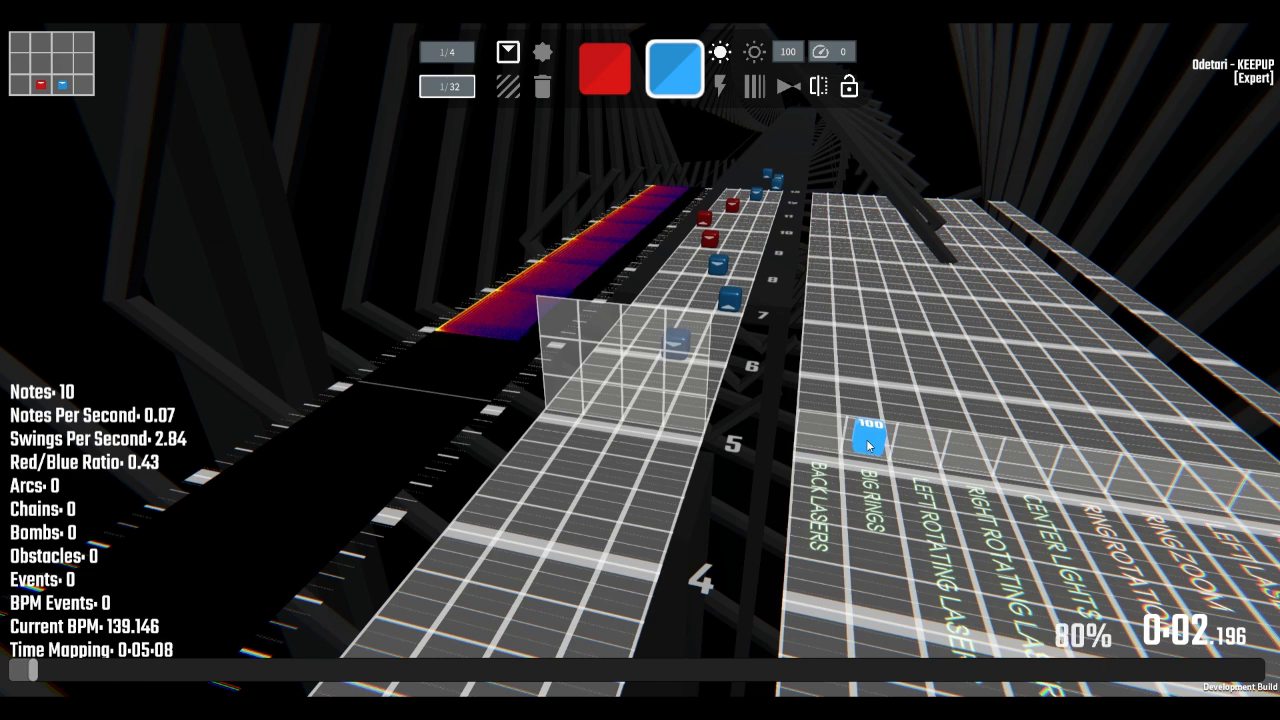
pyautogui.press('-')
pyautogui.press('-')
pyautogui.press('-')
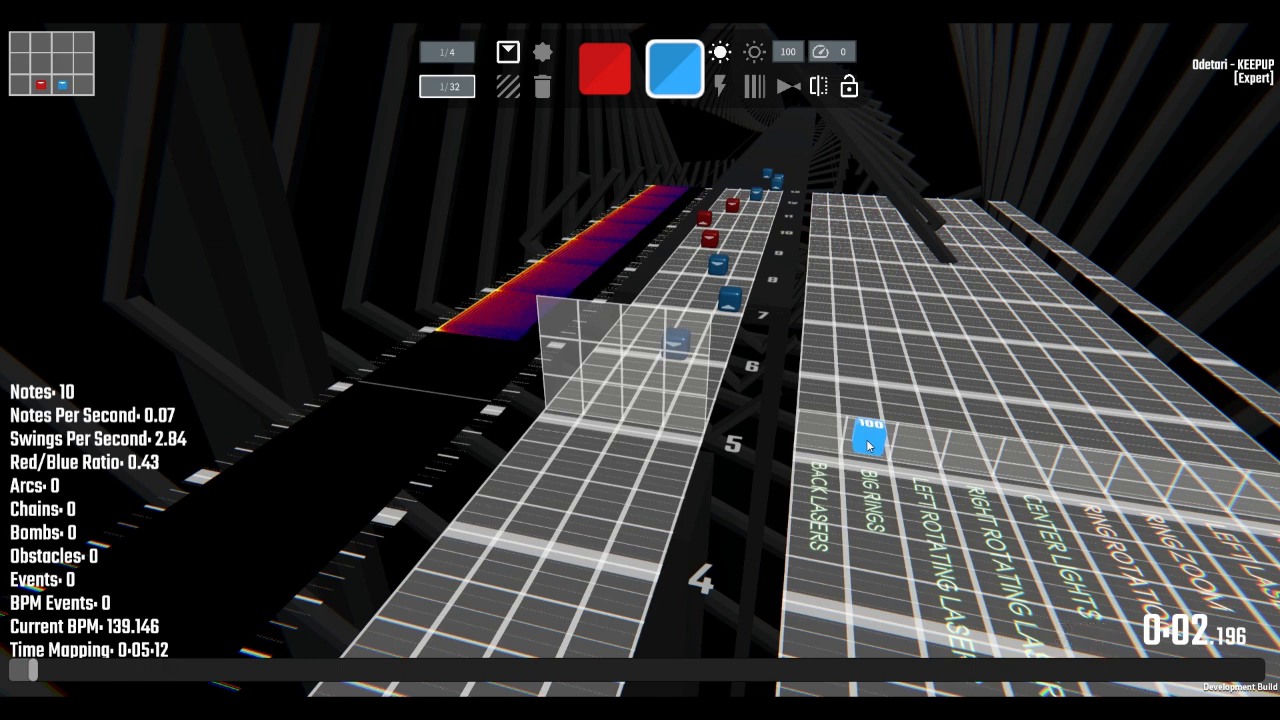
# Raise the song's playback speed back up in several steps.
pyautogui.press('=')
pyautogui.press('=')
pyautogui.press('=')
pyautogui.press('=')
pyautogui.press('=')
pyautogui.press('=')
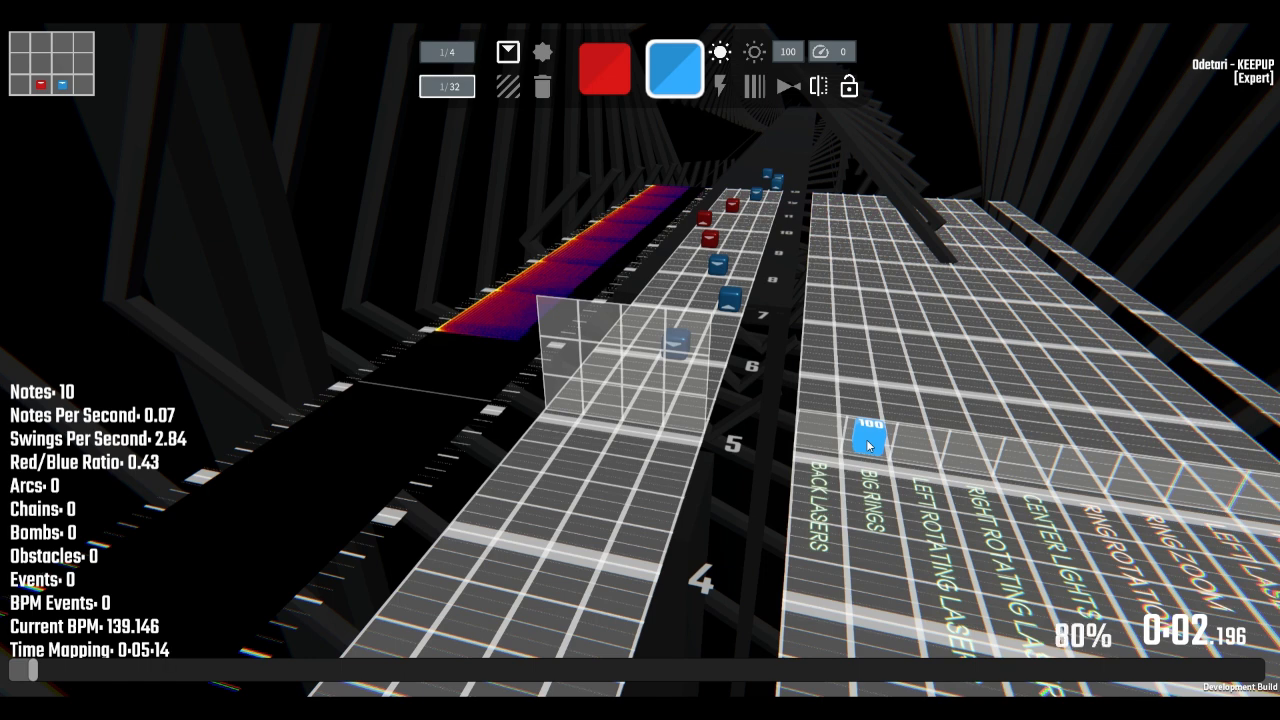
pyautogui.press('=')
pyautogui.press('=')
pyautogui.press('=')
pyautogui.press('=')
pyautogui.press('=')
pyautogui.press('=')
pyautogui.press('=')
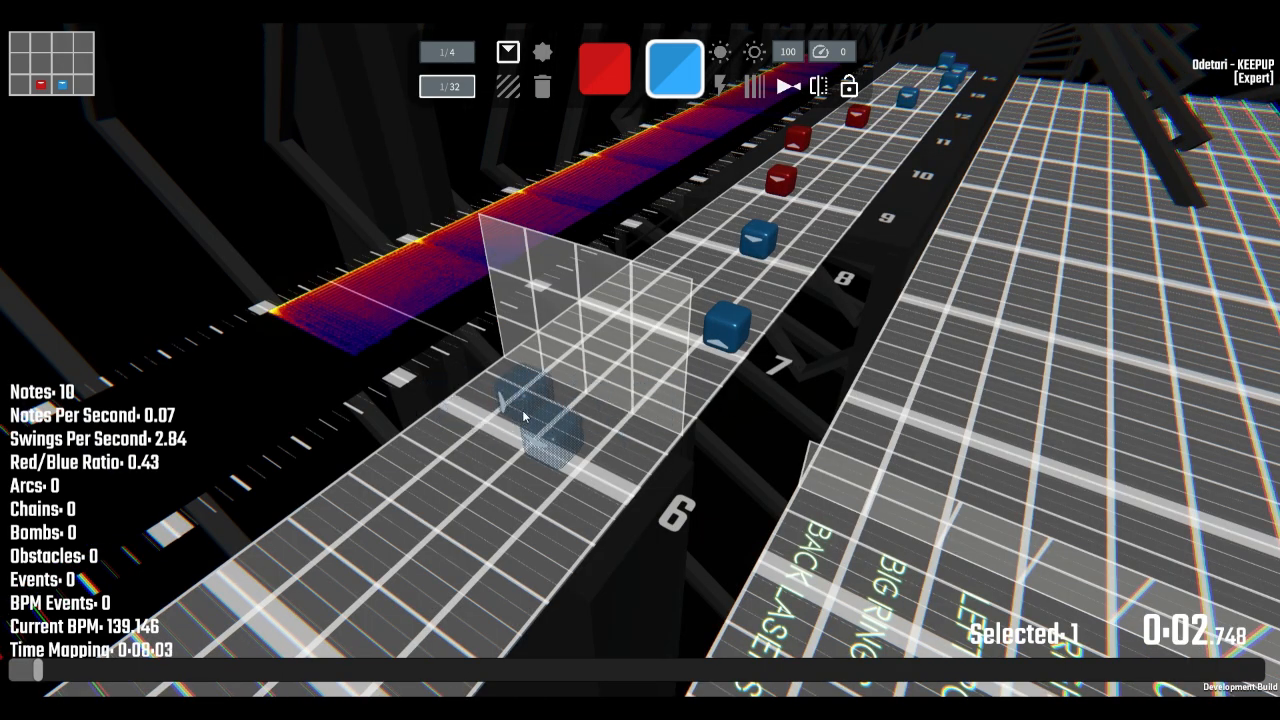
# Create an arc from the blue note at beat 6 to the blue note at beat 7.
pyautogui.press('a')
pyautogui.moveTo(590, 400); pyautogui.dragTo(556, 340, button='right')
pyautogui.press('d')
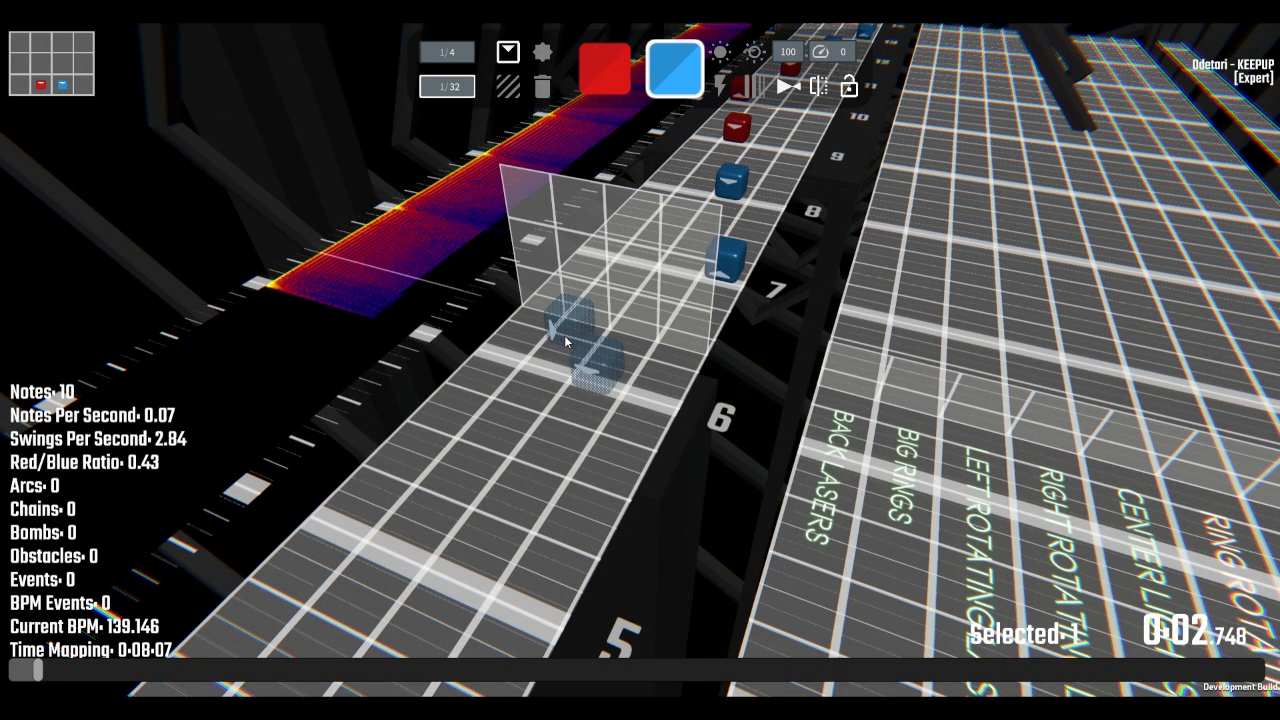
pyautogui.keyDown('shift'); pyautogui.moveTo(560, 338); pyautogui.dragTo(576, 409); pyautogui.keyUp('shift')
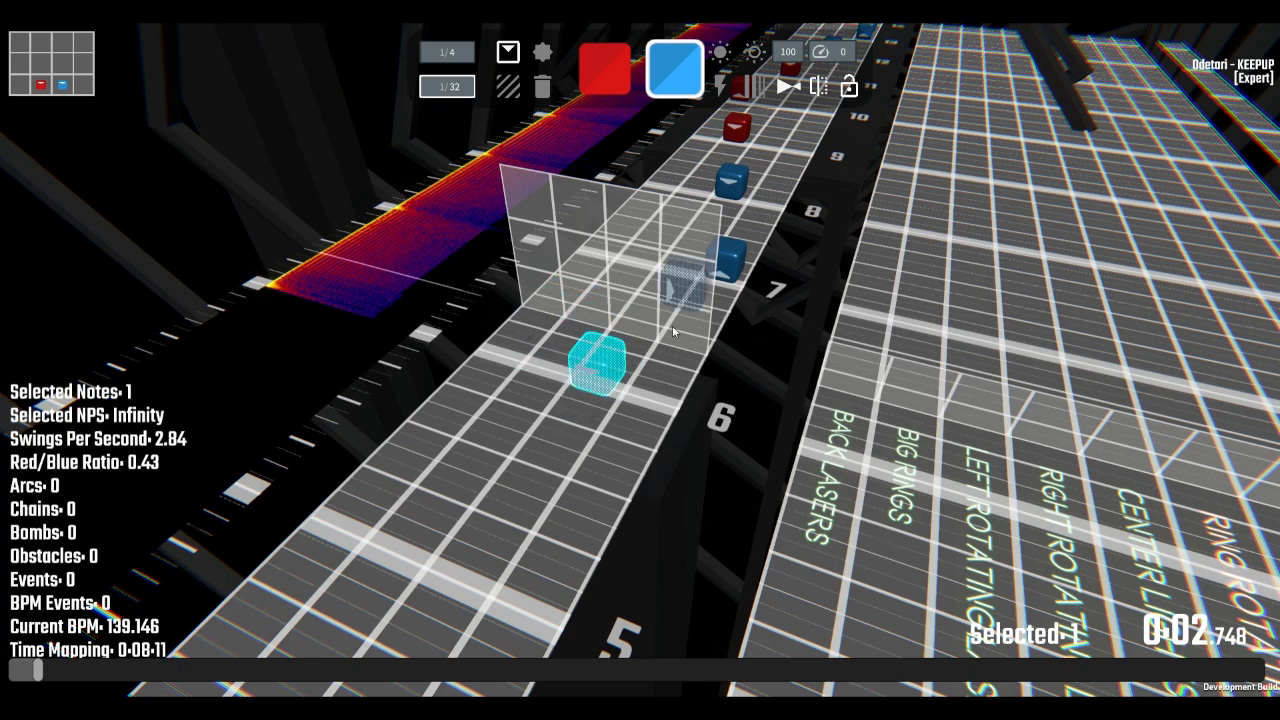
pyautogui.press('d')
pyautogui.moveTo(673, 332); pyautogui.dragTo(808, 280, button='right')
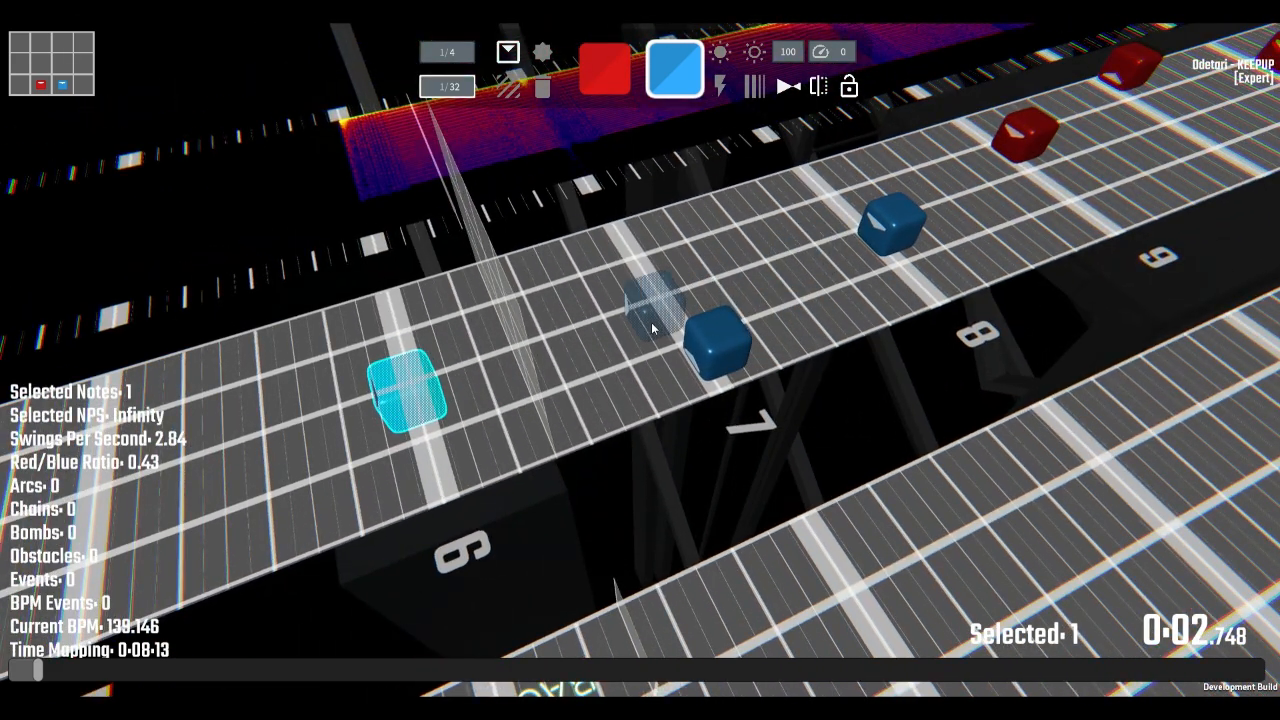
pyautogui.keyDown('shift'); pyautogui.moveTo(652, 328); pyautogui.dragTo(736, 351); pyautogui.keyUp('shift')
pyautogui.press('a')
pyautogui.moveTo(738, 349); pyautogui.dragTo(811, 365, button='right')
pyautogui.press('y')
pyautogui.moveTo(812, 431); pyautogui.dragTo(910, 458, button='right')
pyautogui.press('d')
pyautogui.press('a')
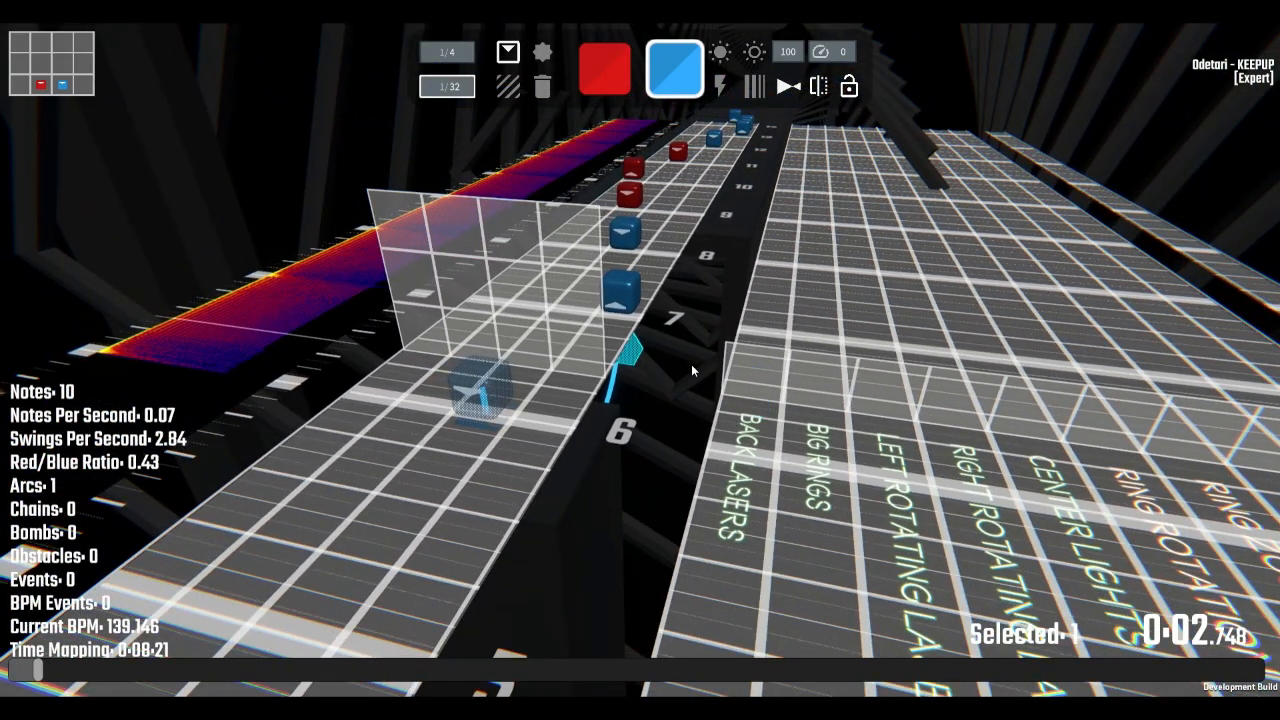
# Examine the arc between the blue notes at beats 6 and 7, and delete it.
pyautogui.press('d')
pyautogui.moveTo(640, 400); pyautogui.dragTo(550, 378, button='right')
pyautogui.moveTo(745, 405); pyautogui.dragTo(840, 405, button='right')
pyautogui.press('a')
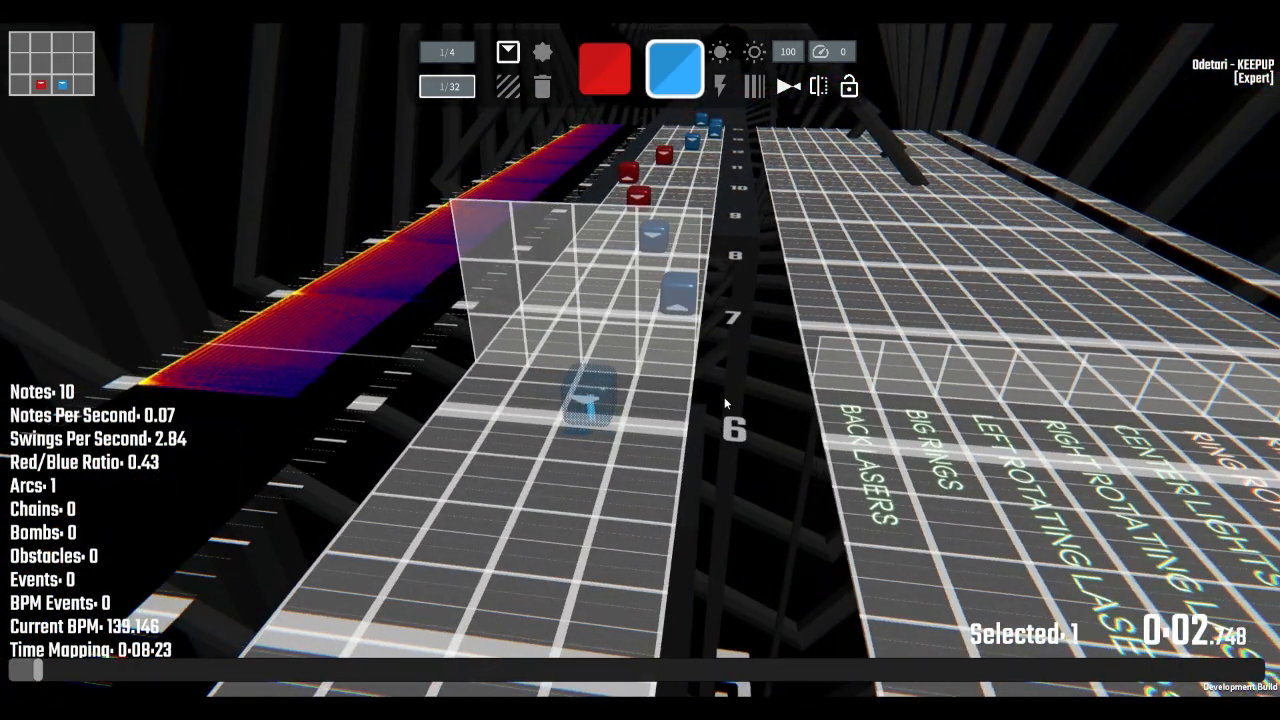
pyautogui.moveTo(692, 300); pyautogui.dragTo(632, 354, button='right')
pyautogui.press('a')
pyautogui.press('s')
pyautogui.press('d')
pyautogui.middleClick(700, 301)
pyautogui.press('w')
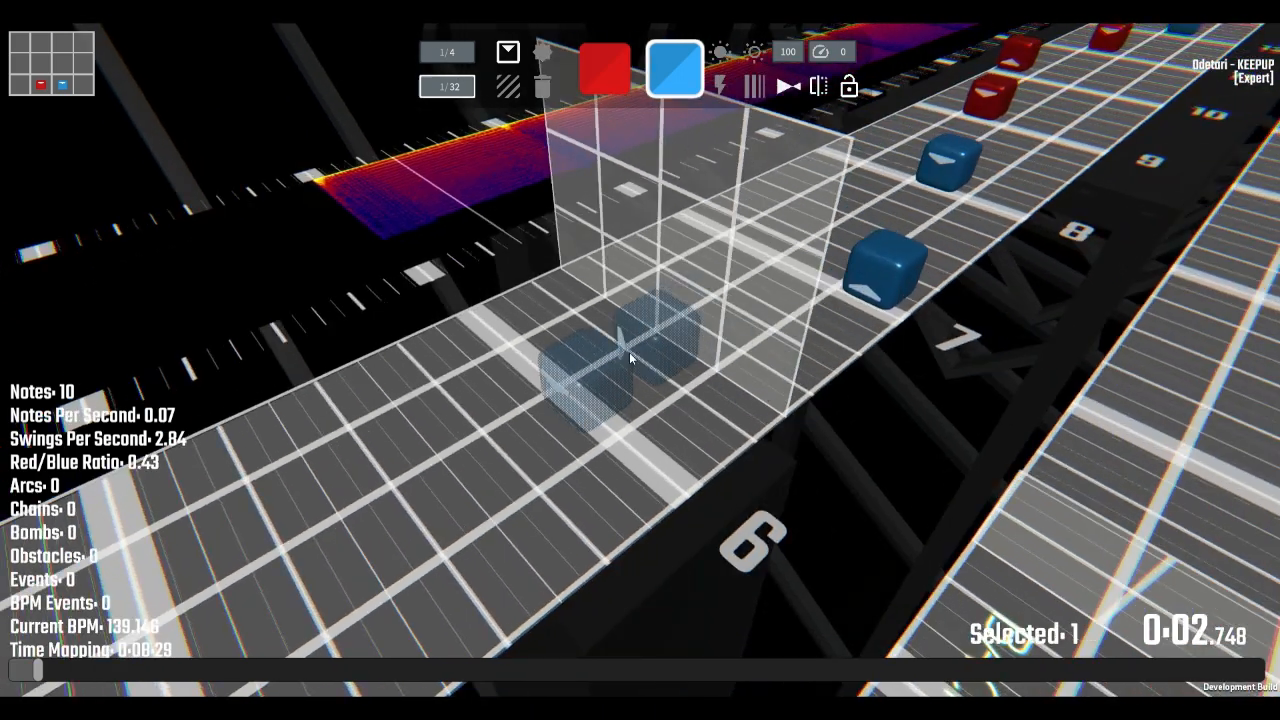
# Select the blue notes at beats 6 and 7 and turn them into a chain.
pyautogui.keyDown('ctrl'); pyautogui.moveTo(522, 344); pyautogui.dragTo(520, 430); pyautogui.keyUp('ctrl')
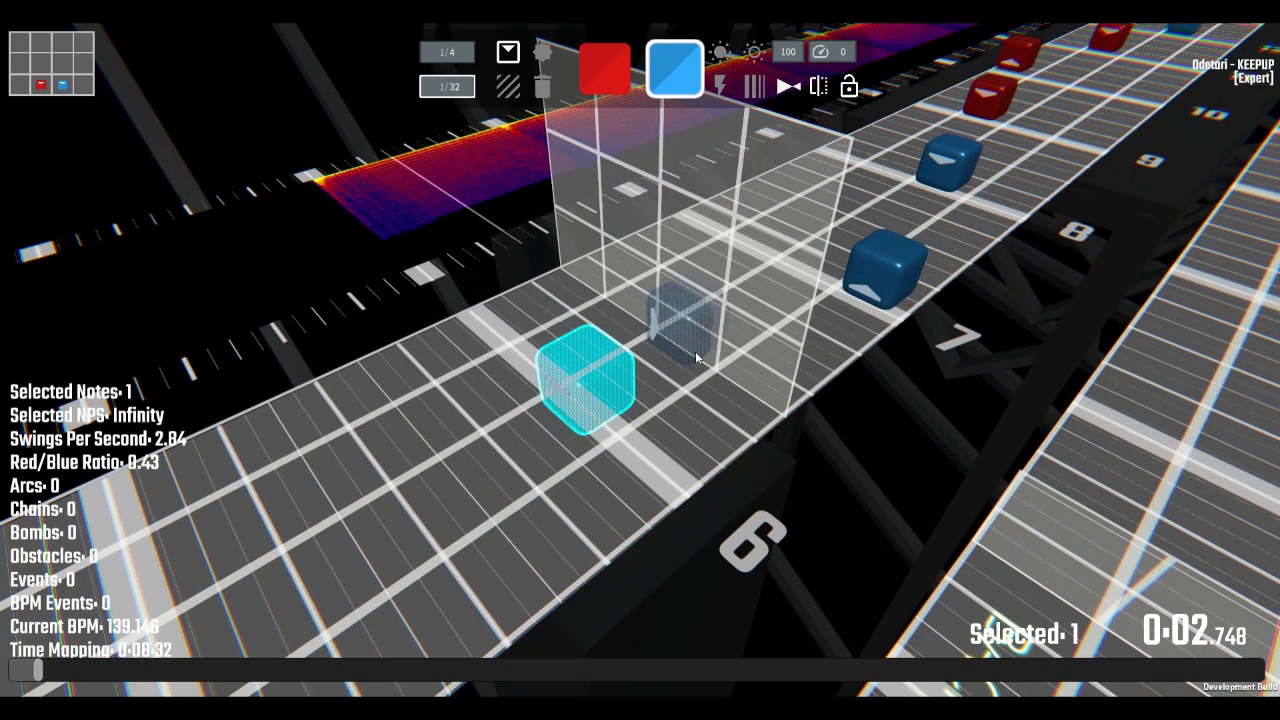
pyautogui.keyDown('ctrl'); pyautogui.click(843, 293); pyautogui.keyUp('ctrl')
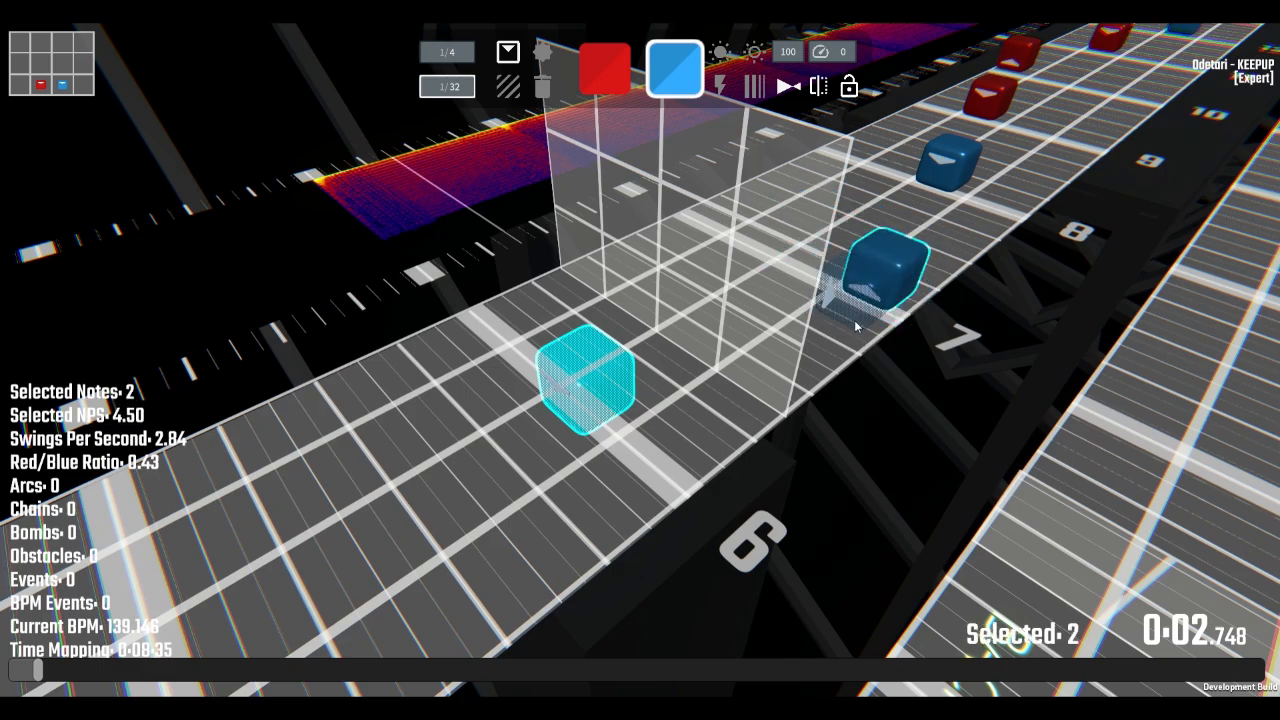
pyautogui.press('c')
pyautogui.moveTo(847, 346); pyautogui.dragTo(850, 372, button='right')
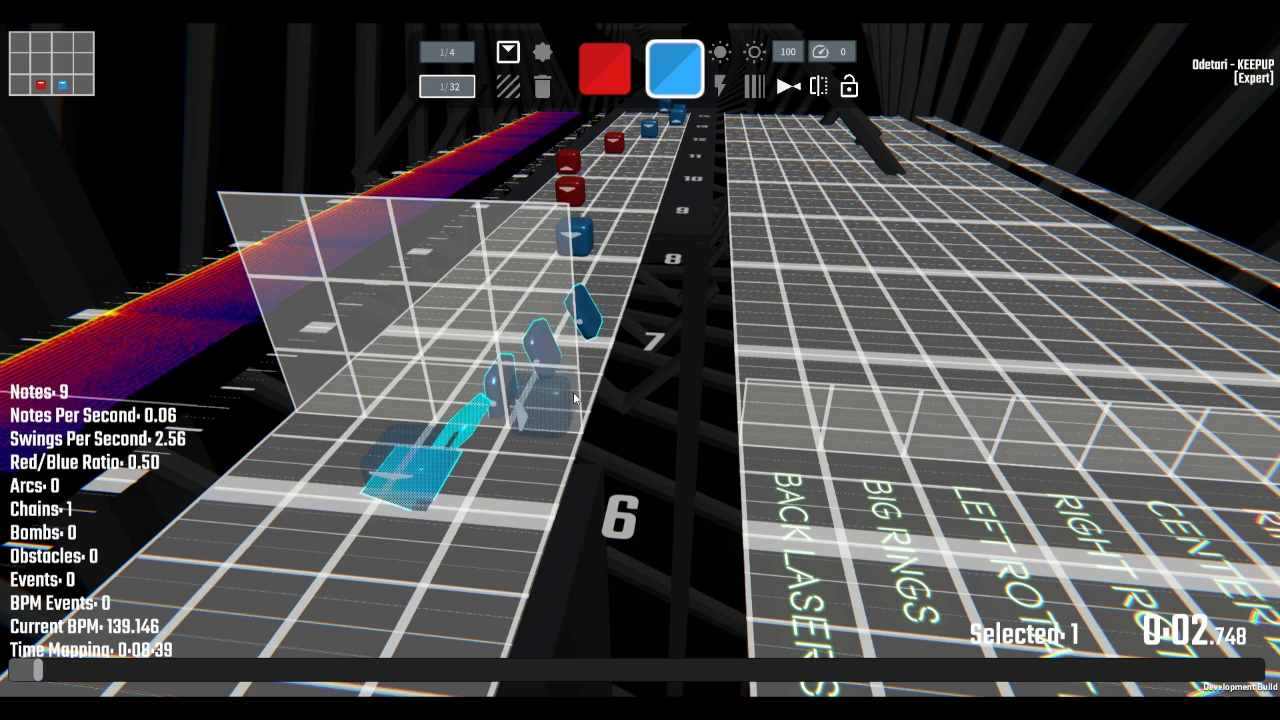
pyautogui.moveTo(674, 363); pyautogui.dragTo(665, 366, button='right')
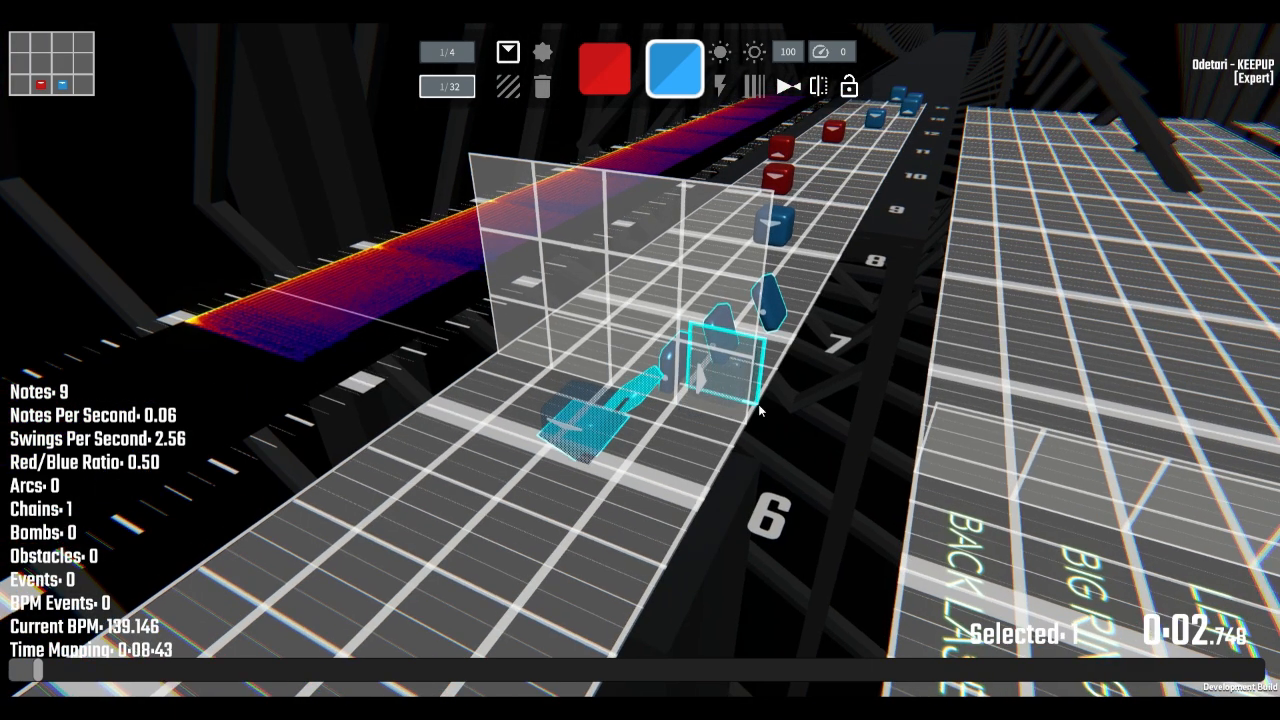
pyautogui.hotkey('ctrl', 'a')
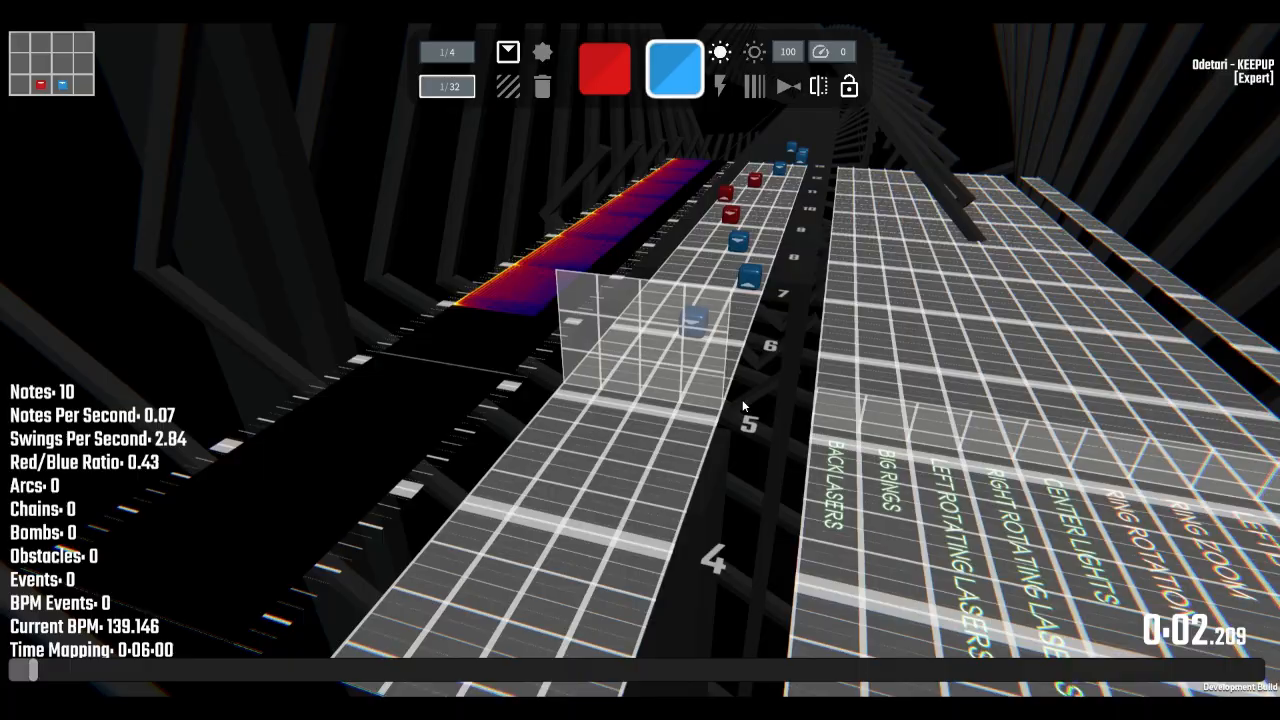
# Play the song to check the notes placed near its start.
pyautogui.press('space')
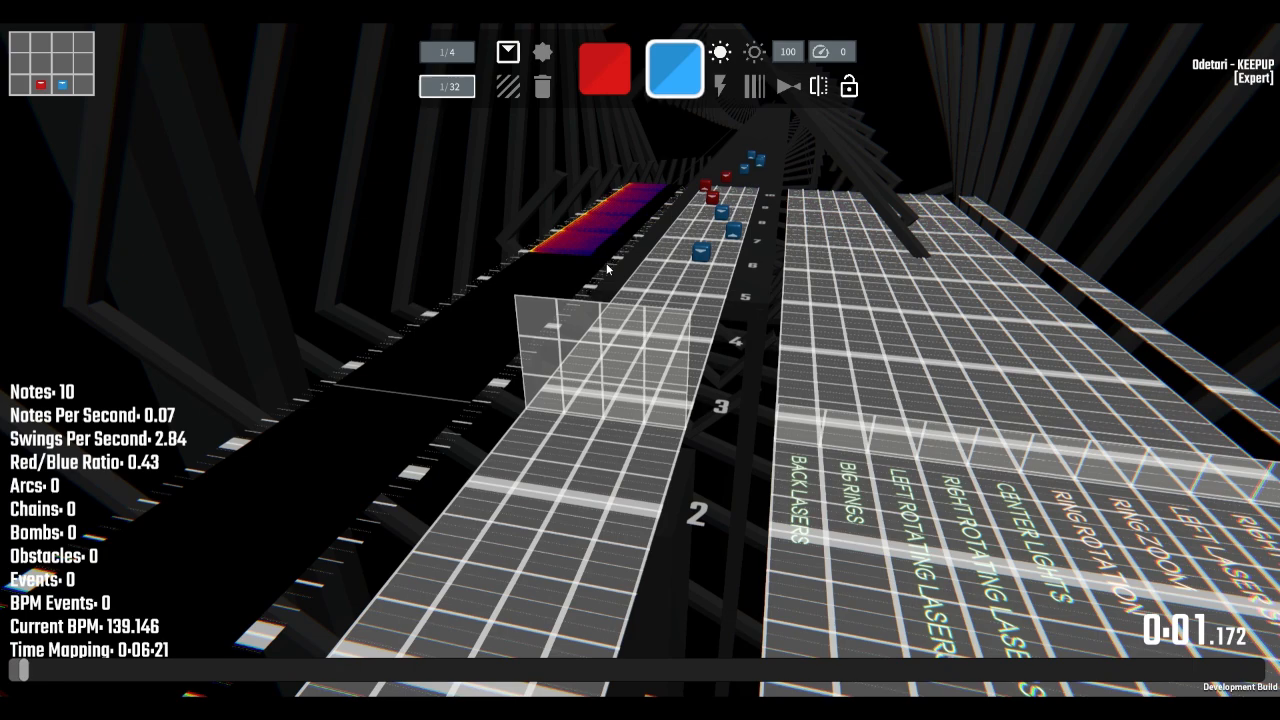
pyautogui.moveTo(606, 268); pyautogui.dragTo(630, 228, button='right')
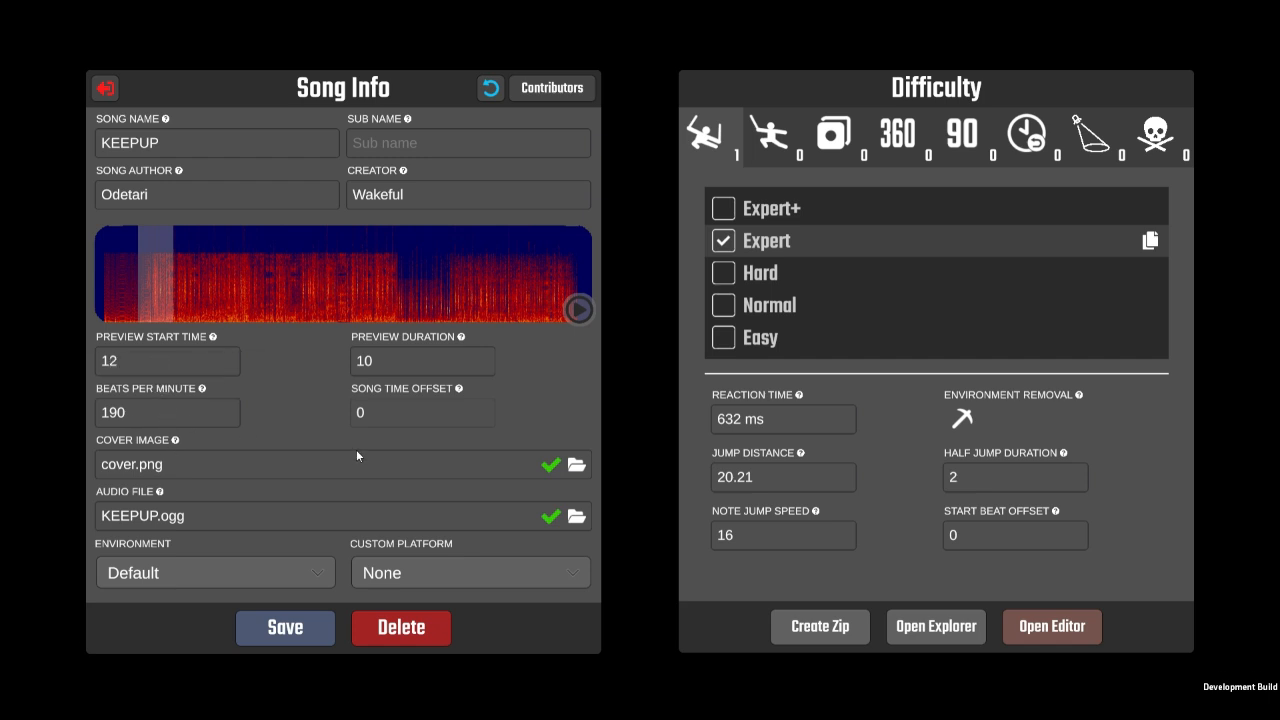
# Open the Expert difficulty in the map editor and jump to about 0:13 in the song.
pyautogui.click(1036, 625)
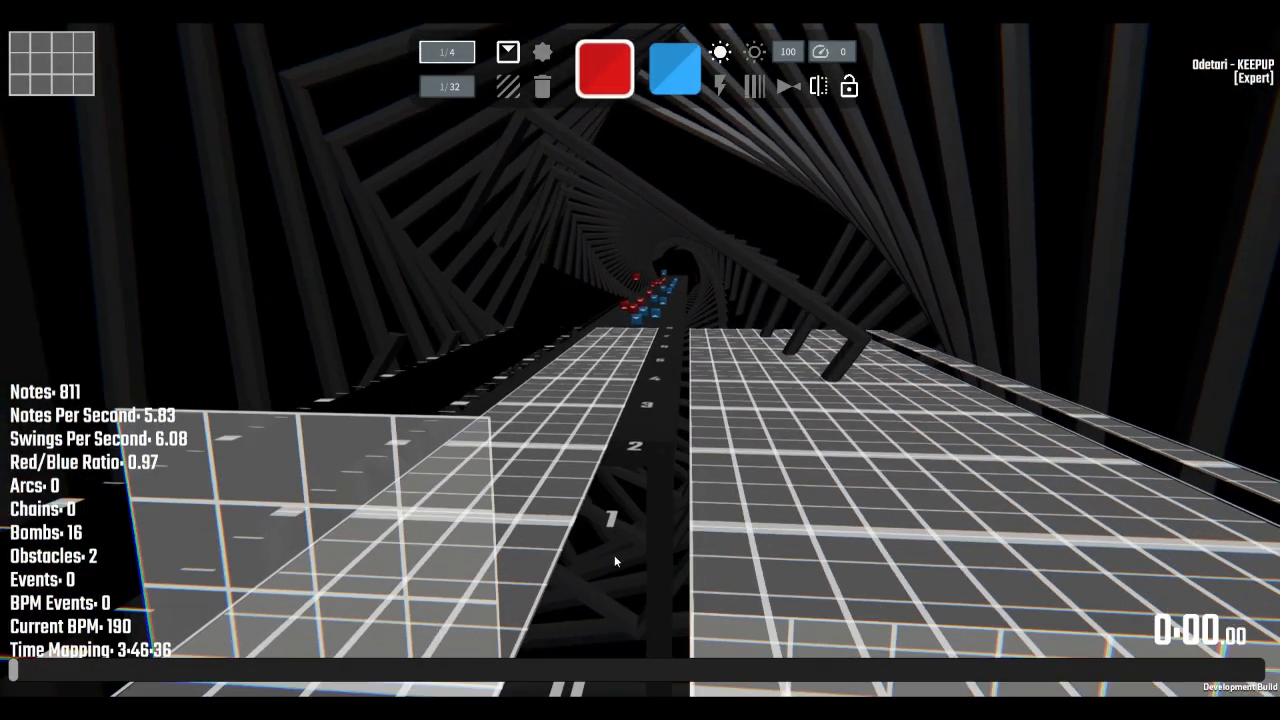
pyautogui.moveTo(170, 663); pyautogui.dragTo(135, 706)
pyautogui.press('s')
pyautogui.moveTo(535, 562); pyautogui.dragTo(535, 562, button='right')
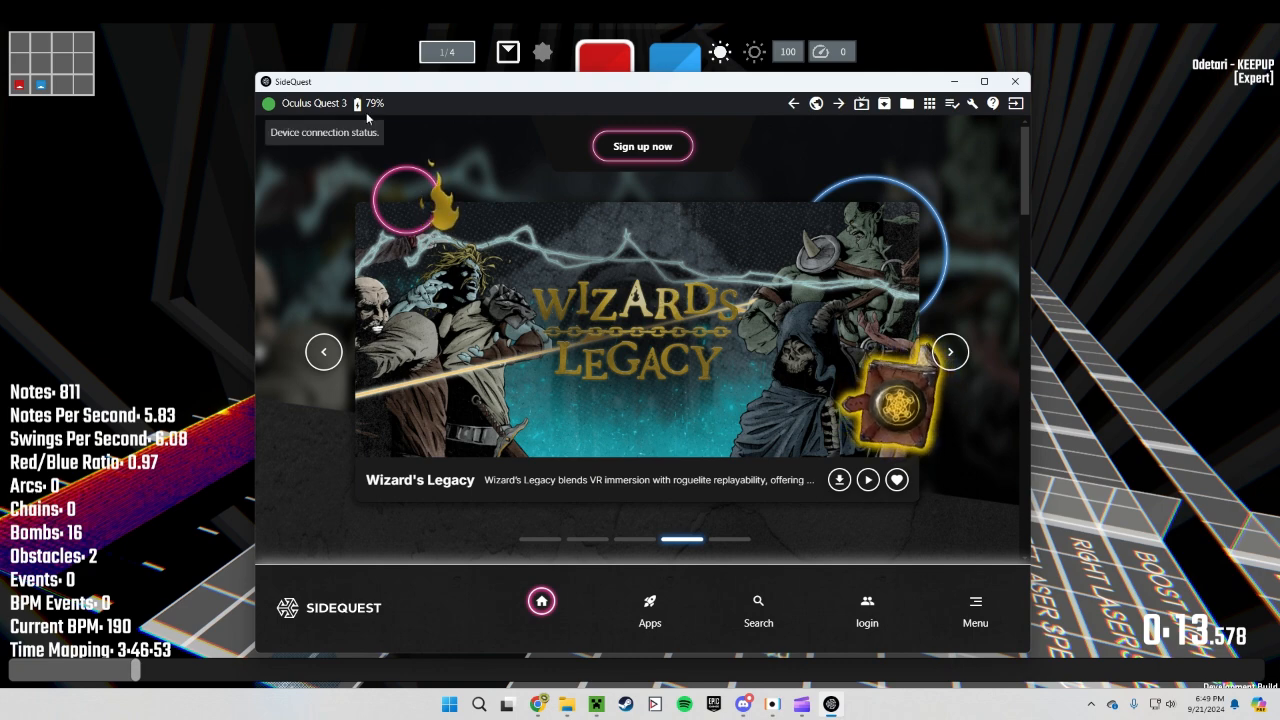
# In SideQuest, browse the headset's files to ModData/com.beatgames.beatsaber/Mods/SongLoader, where the custom level folders are stored.
pyautogui.click(907, 104)
pyautogui.scroll(-2, 352, 432)
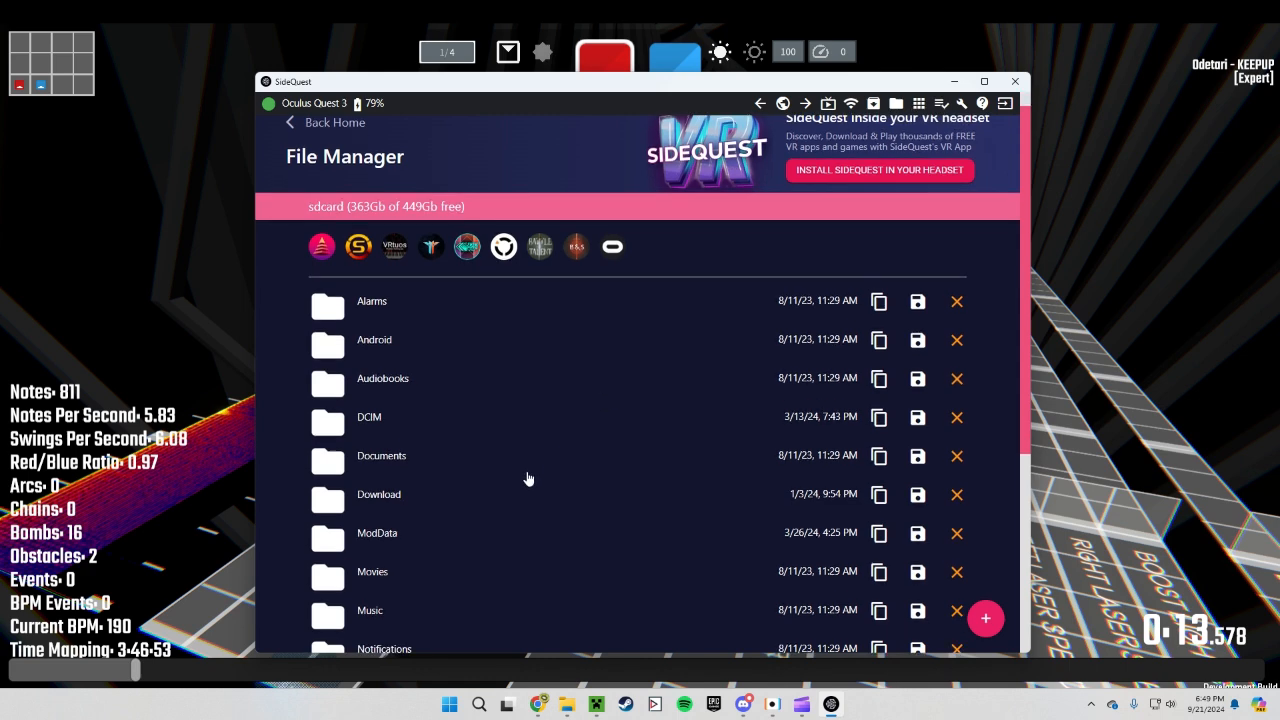
pyautogui.click(327, 432)
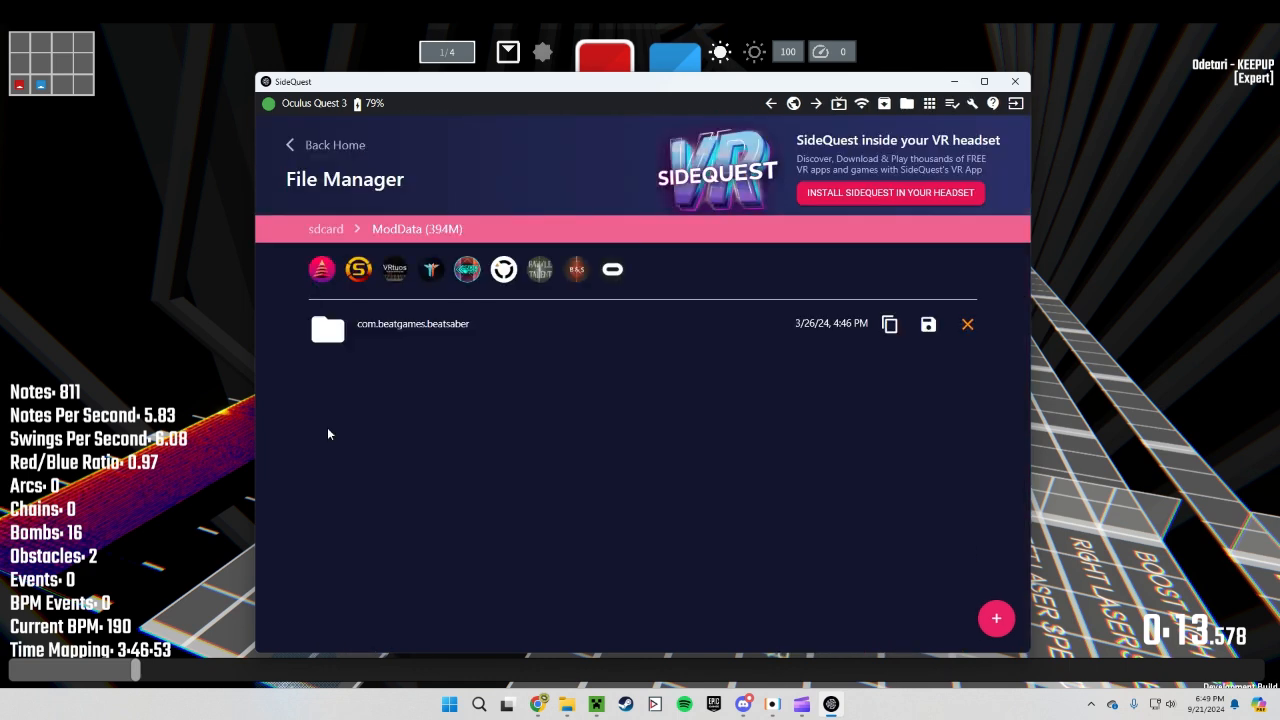
pyautogui.click(338, 336)
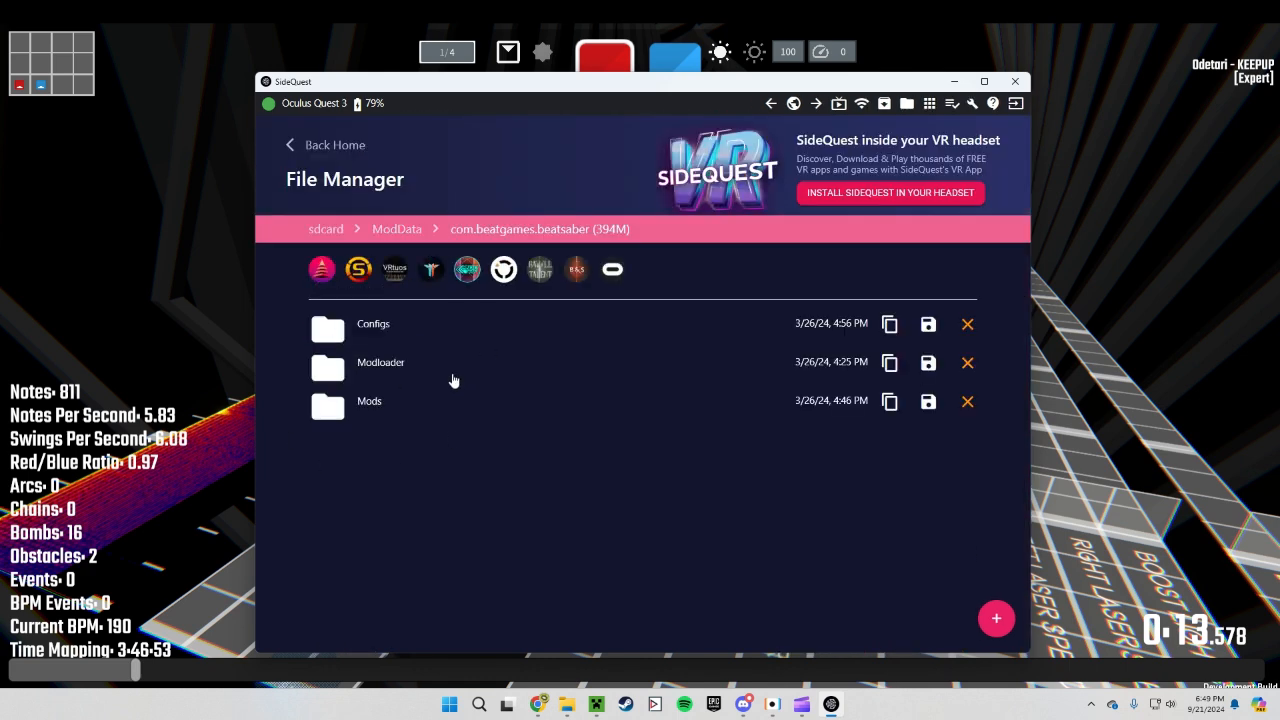
pyautogui.click(329, 416)
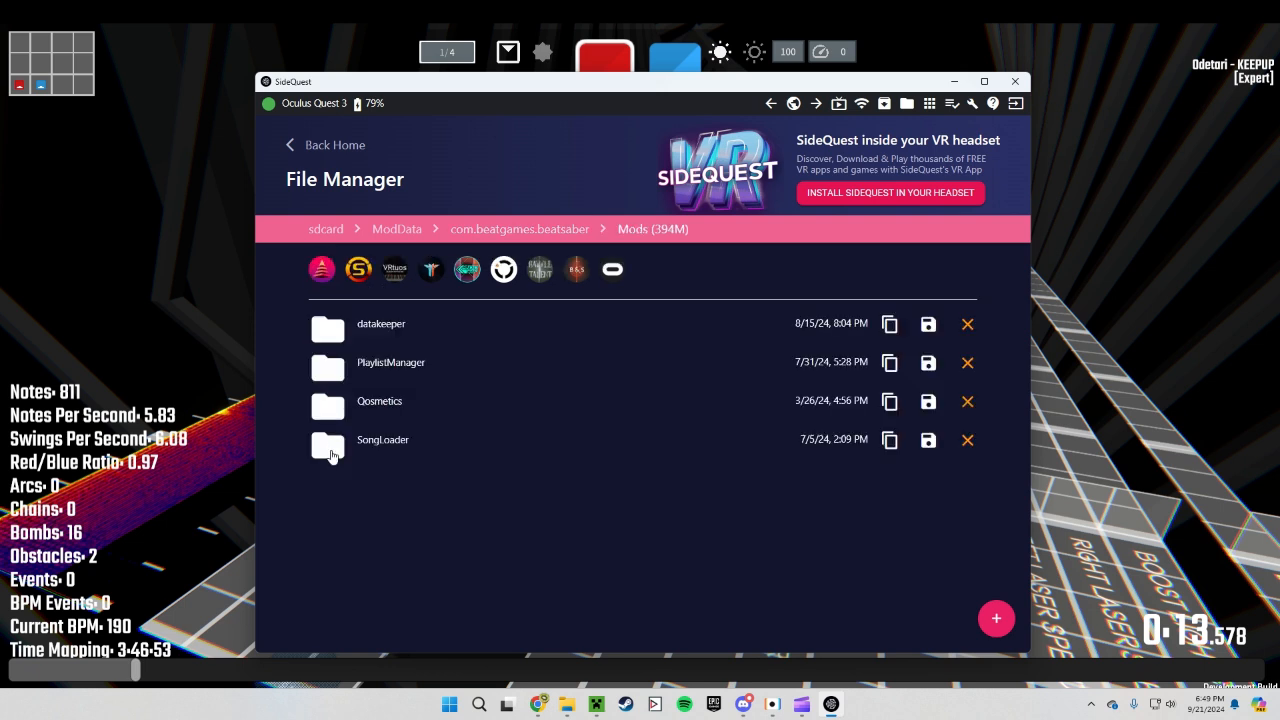
pyautogui.click(331, 447)
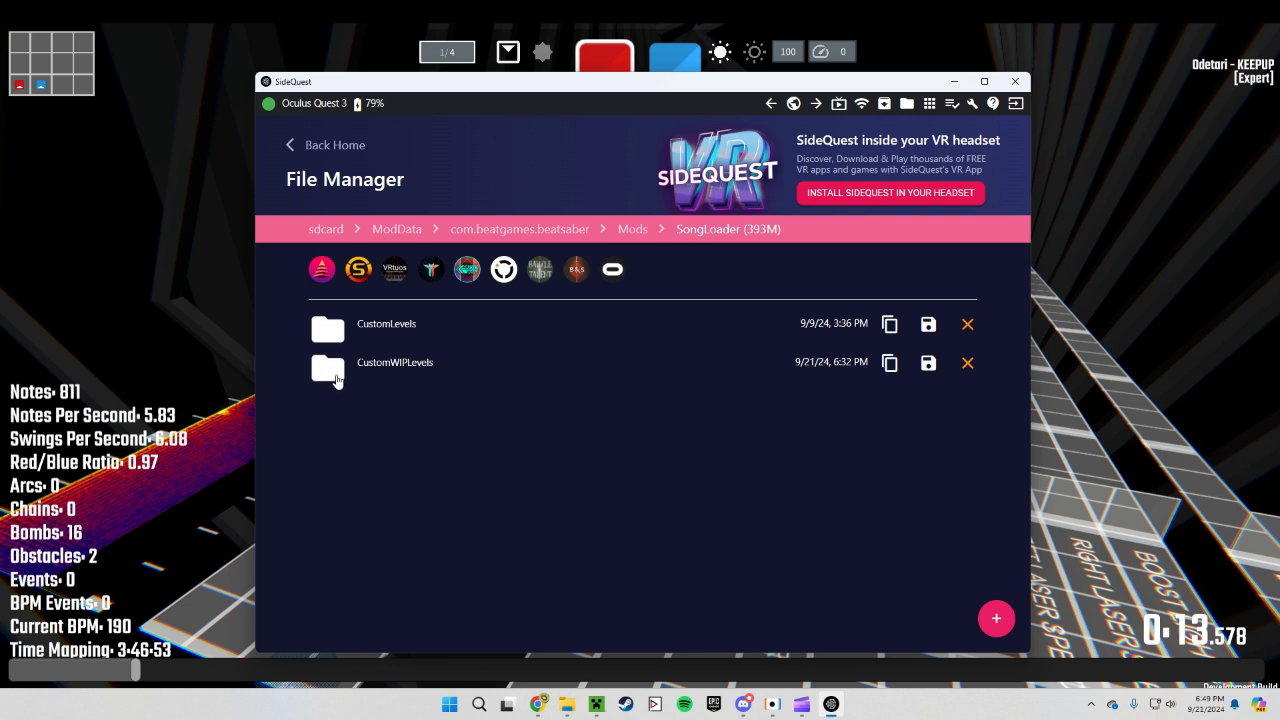
pyautogui.moveTo(995, 619)
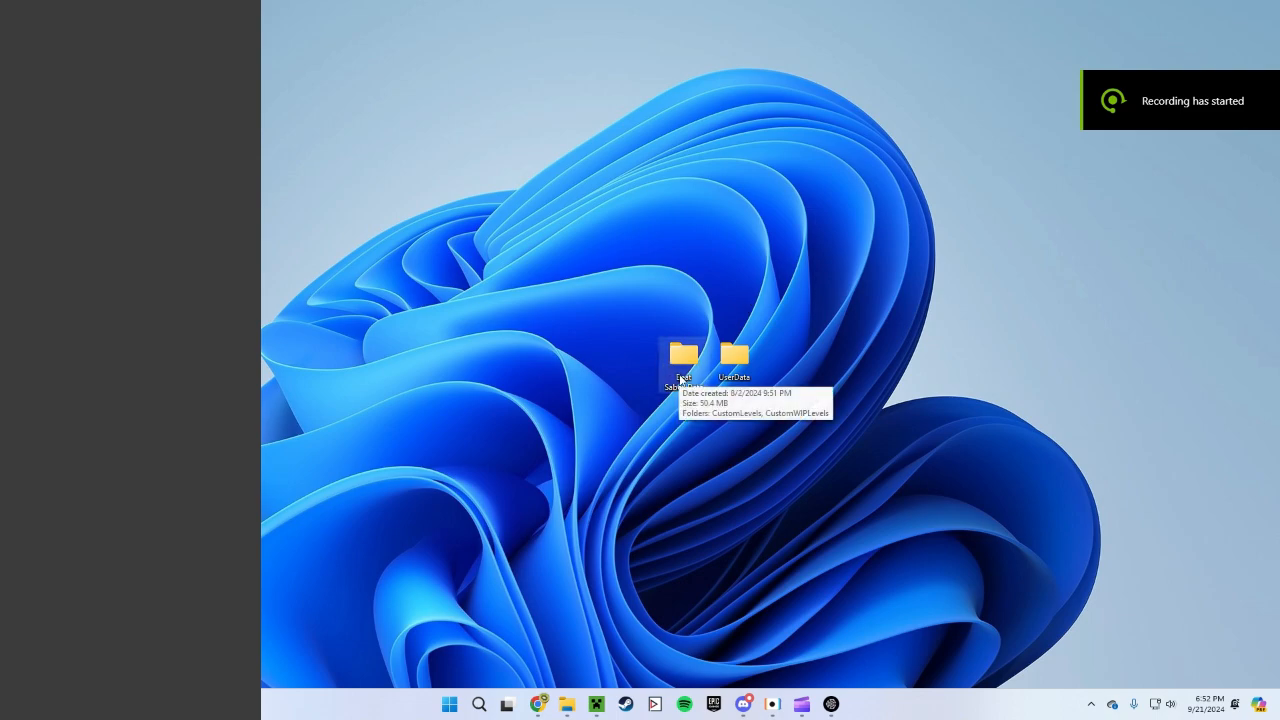
# Open the CustomWIPLevels folder inside the desktop's Beat Saber_Data folder to reach the KEEPUP map folder.
pyautogui.doubleClick(684, 378)
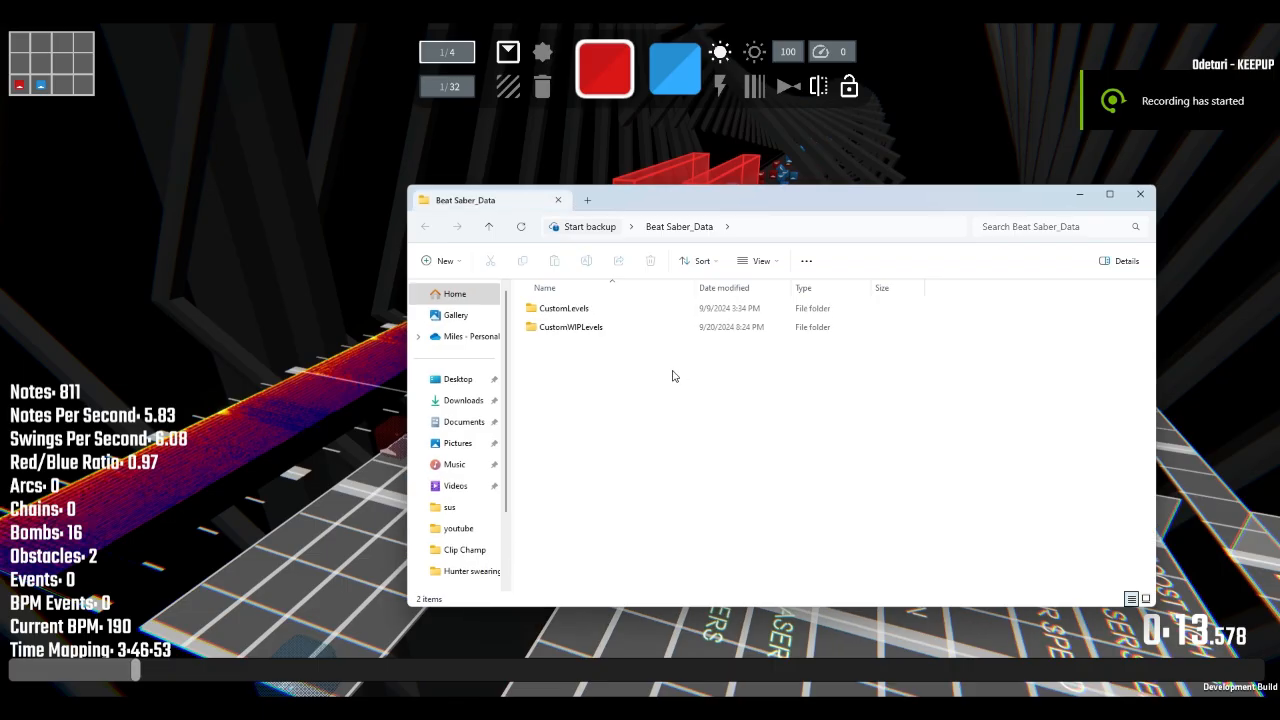
pyautogui.doubleClick(581, 330)
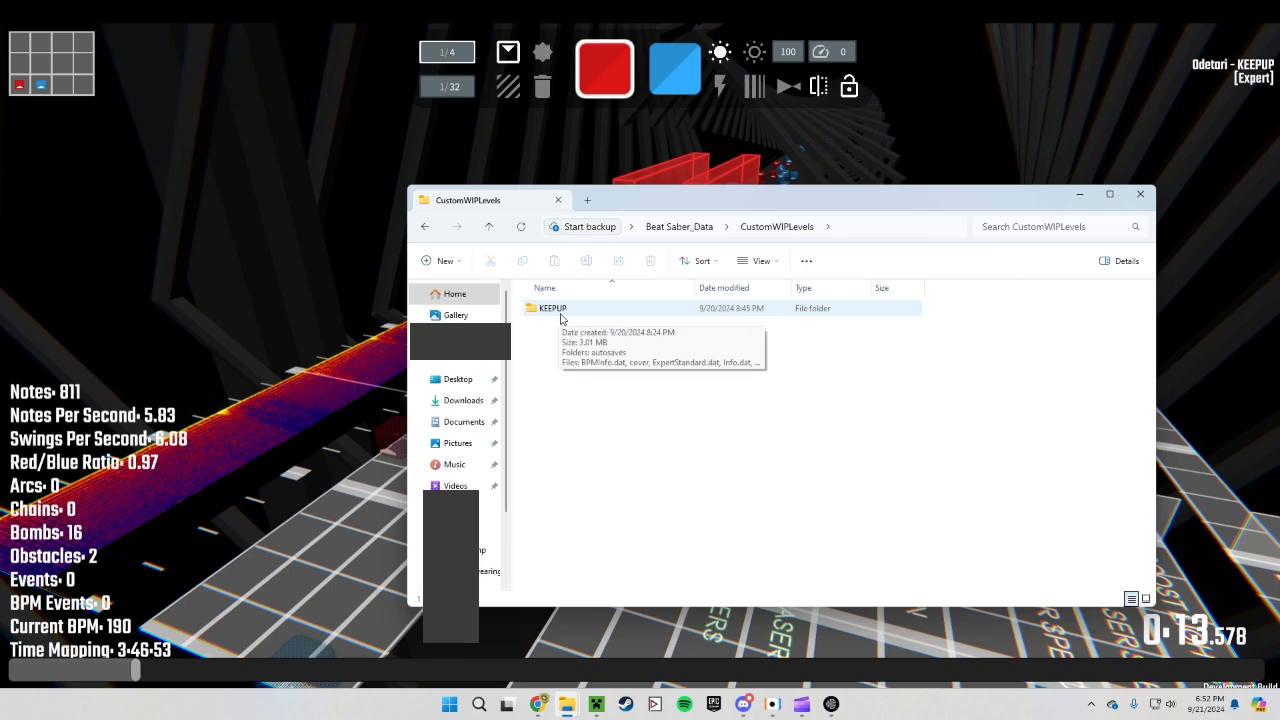
# Copy the KEEPUP map folder from the computer into the headset's CustomWIPLevels folder in SideQuest.
pyautogui.click(830, 702)
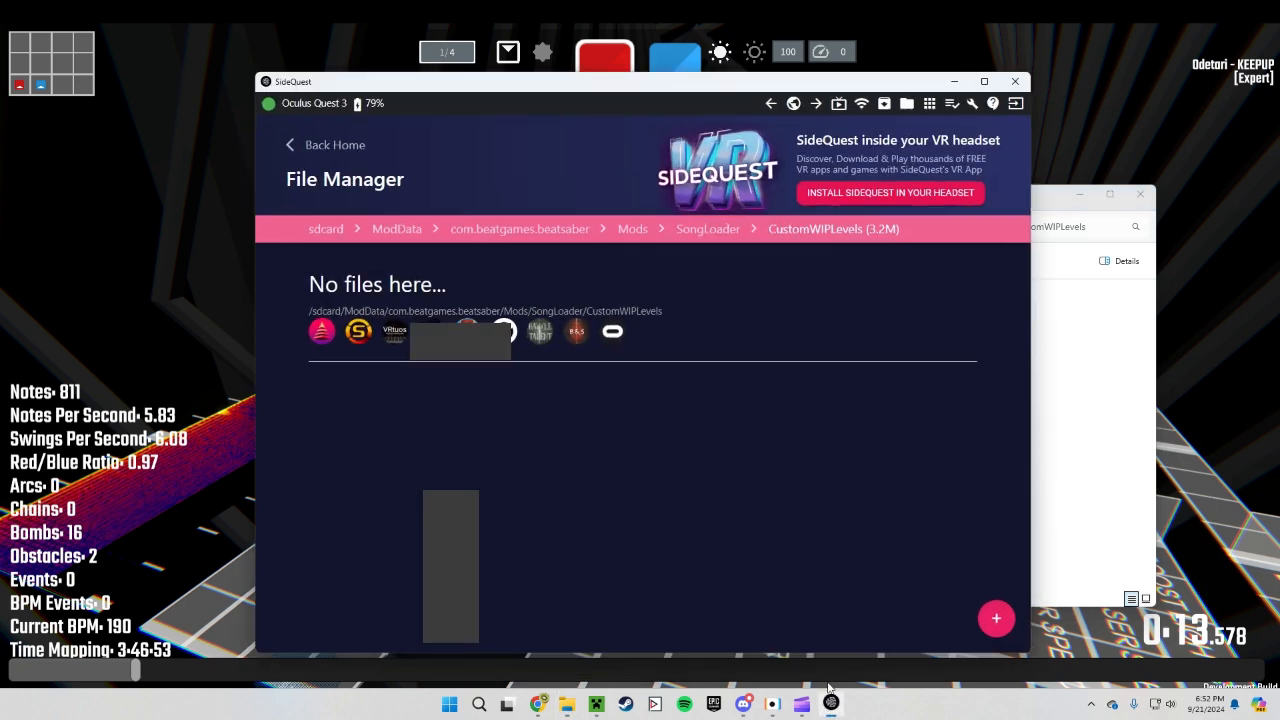
pyautogui.moveTo(440, 84); pyautogui.dragTo(835, 233)
pyautogui.moveTo(568, 318); pyautogui.dragTo(797, 632)
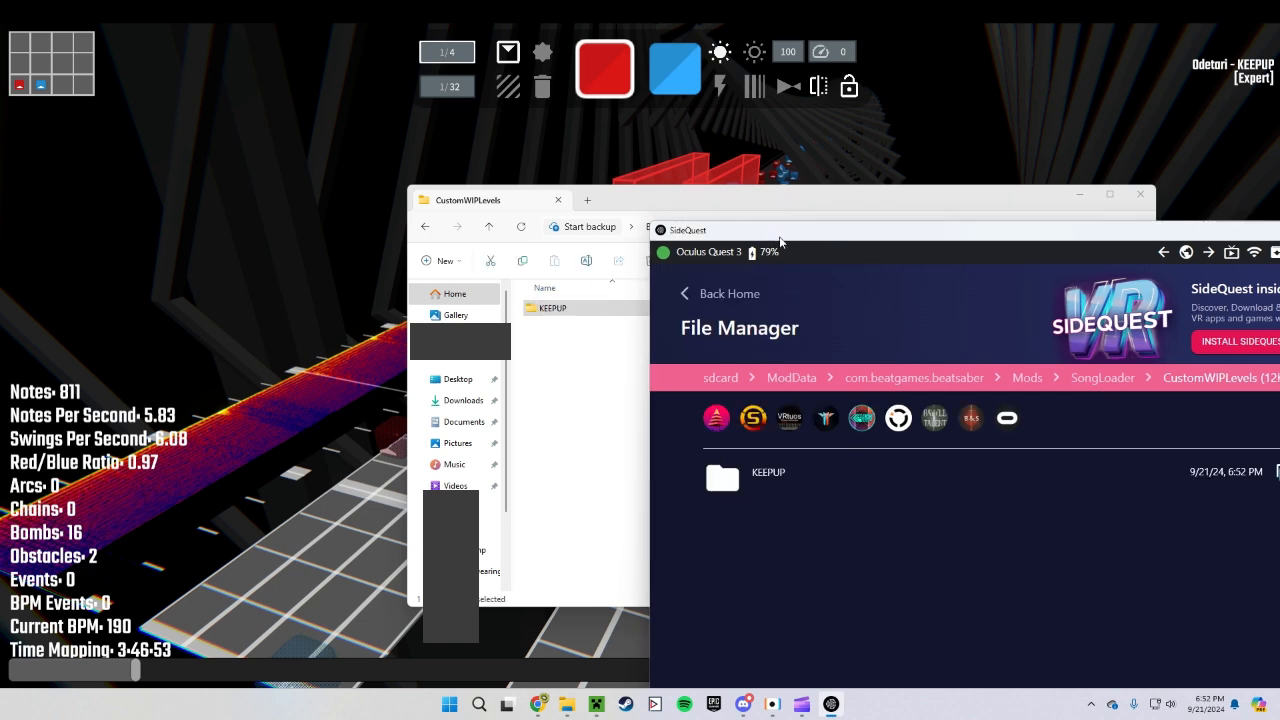
pyautogui.moveTo(783, 235); pyautogui.dragTo(480, 72)
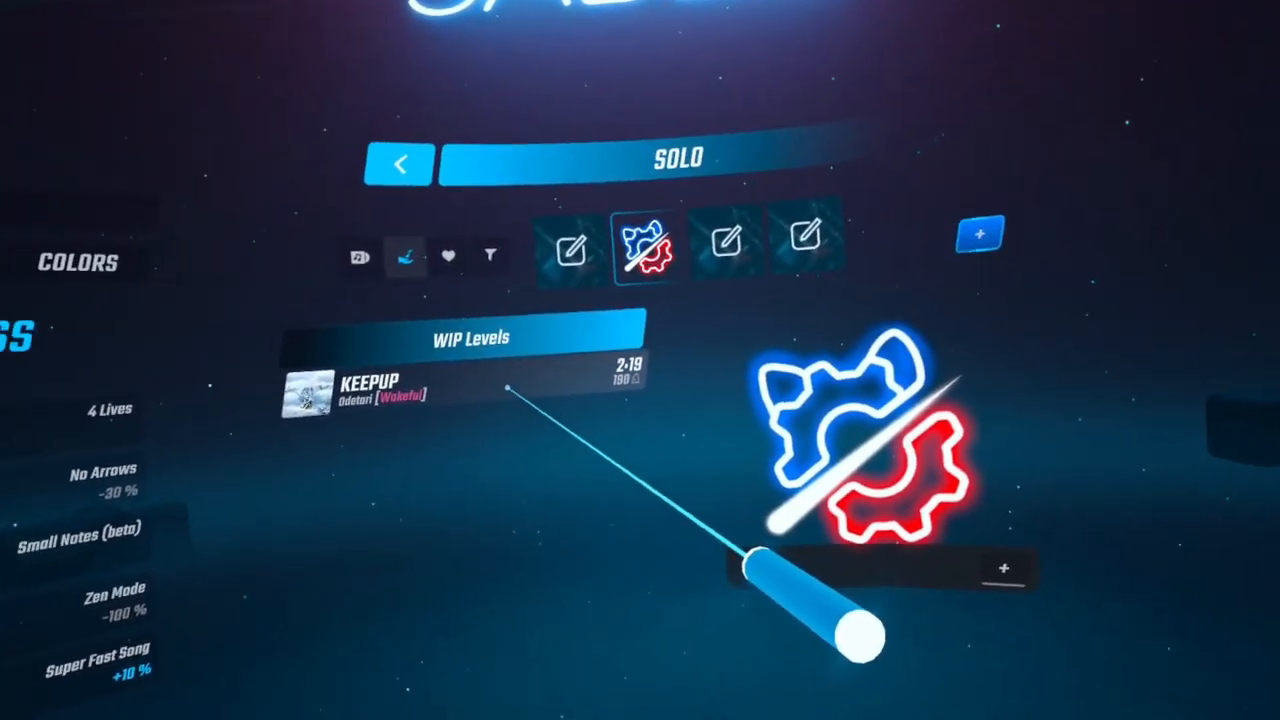
# In Beat Saber on the headset, select KEEPUP from WIP Levels and open its Expert difficulty in practice mode to adjust the speed.
pyautogui.click(500, 408)
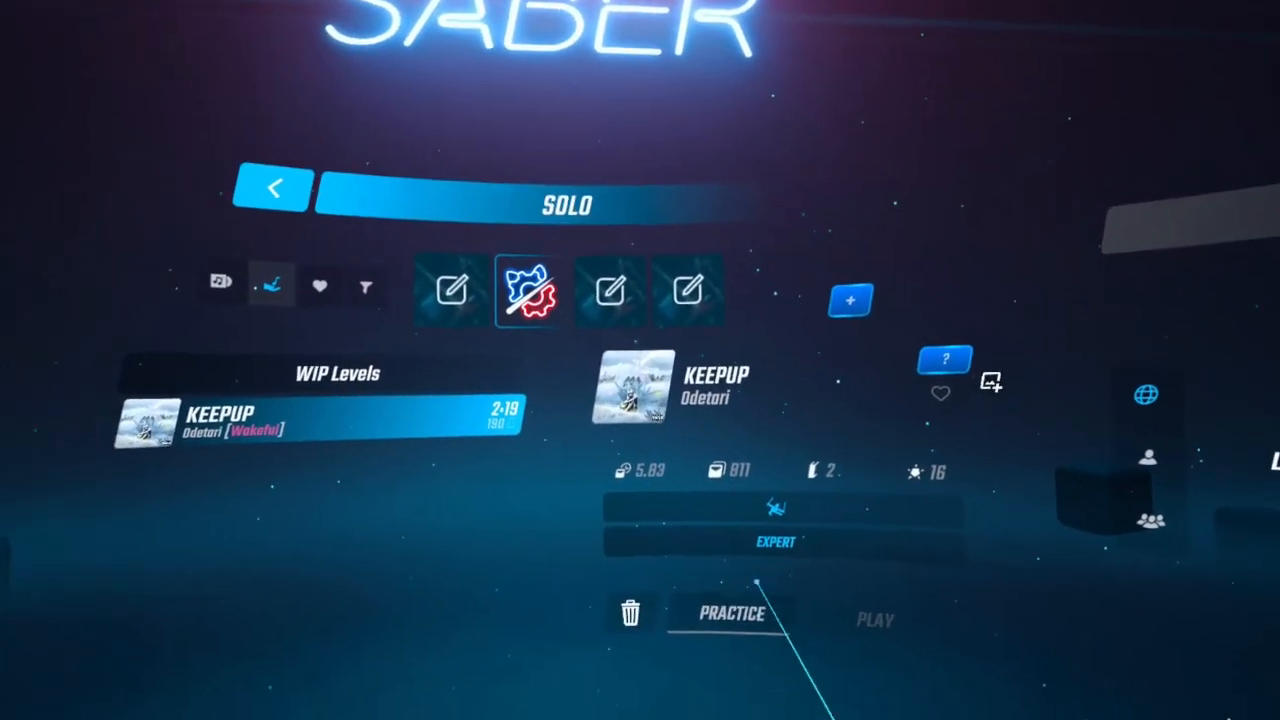
pyautogui.click(614, 506)
pyautogui.click(574, 480)
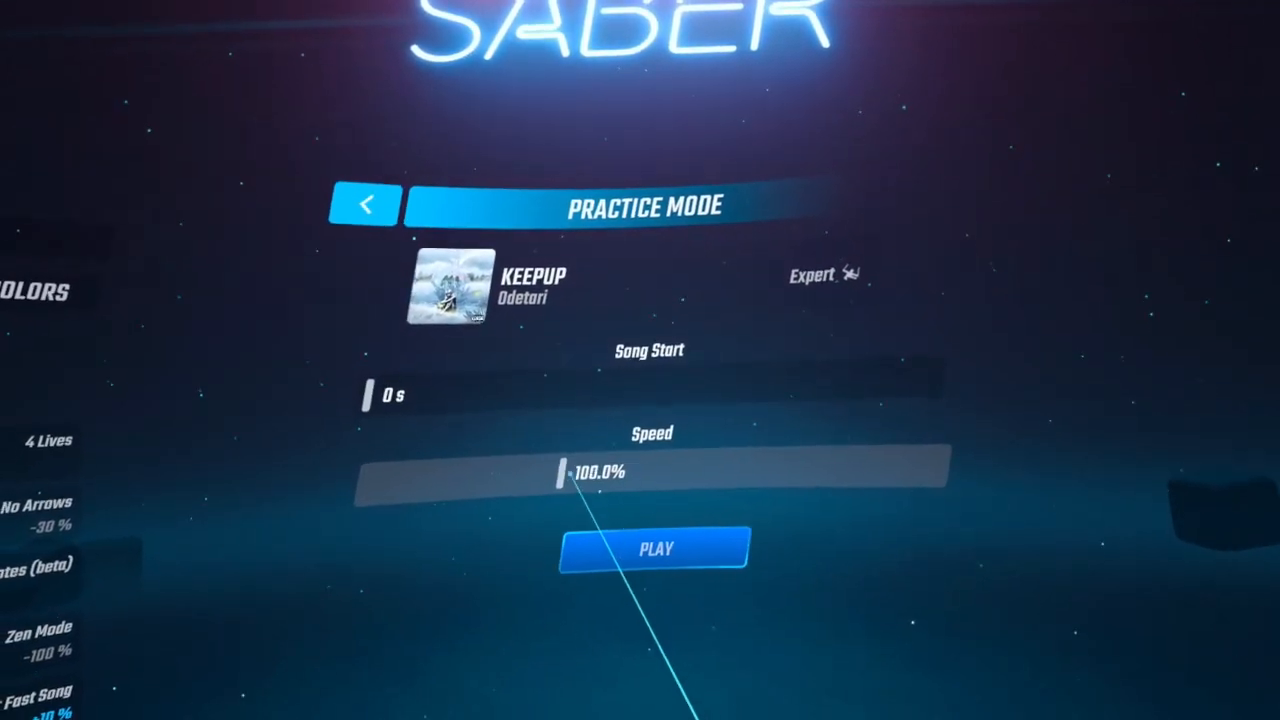
pyautogui.click(578, 480)
pyautogui.click(557, 480)
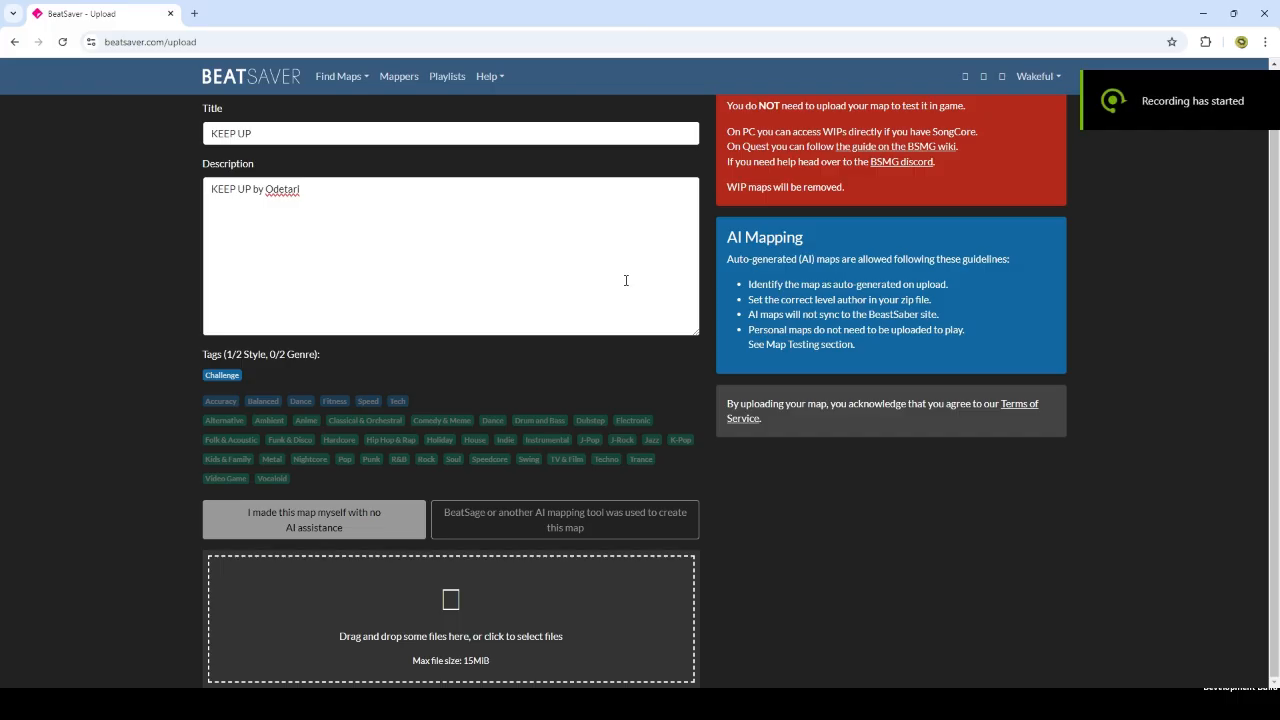
# Package the KEEP UP map as a zip in ChroMapper and upload the zip through BeatSaver's Upload Map form.
pyautogui.scroll(1, 621, 281)
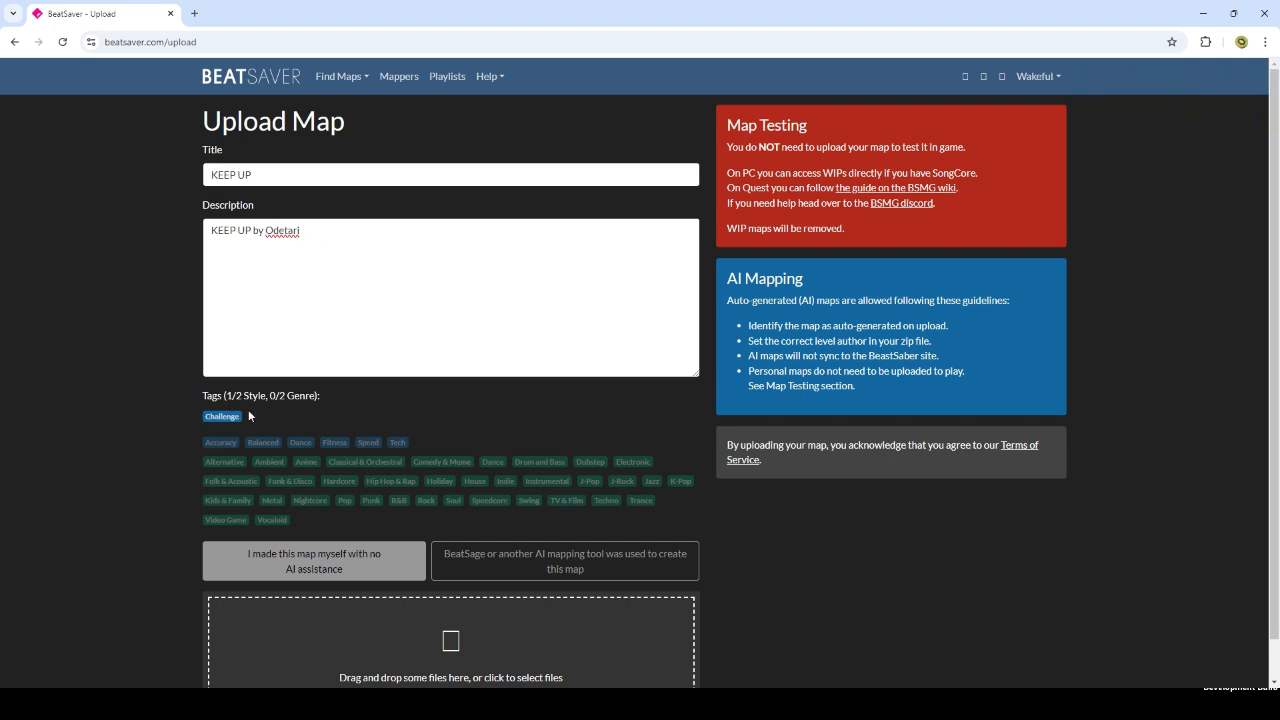
pyautogui.scroll(-1, 376, 581)
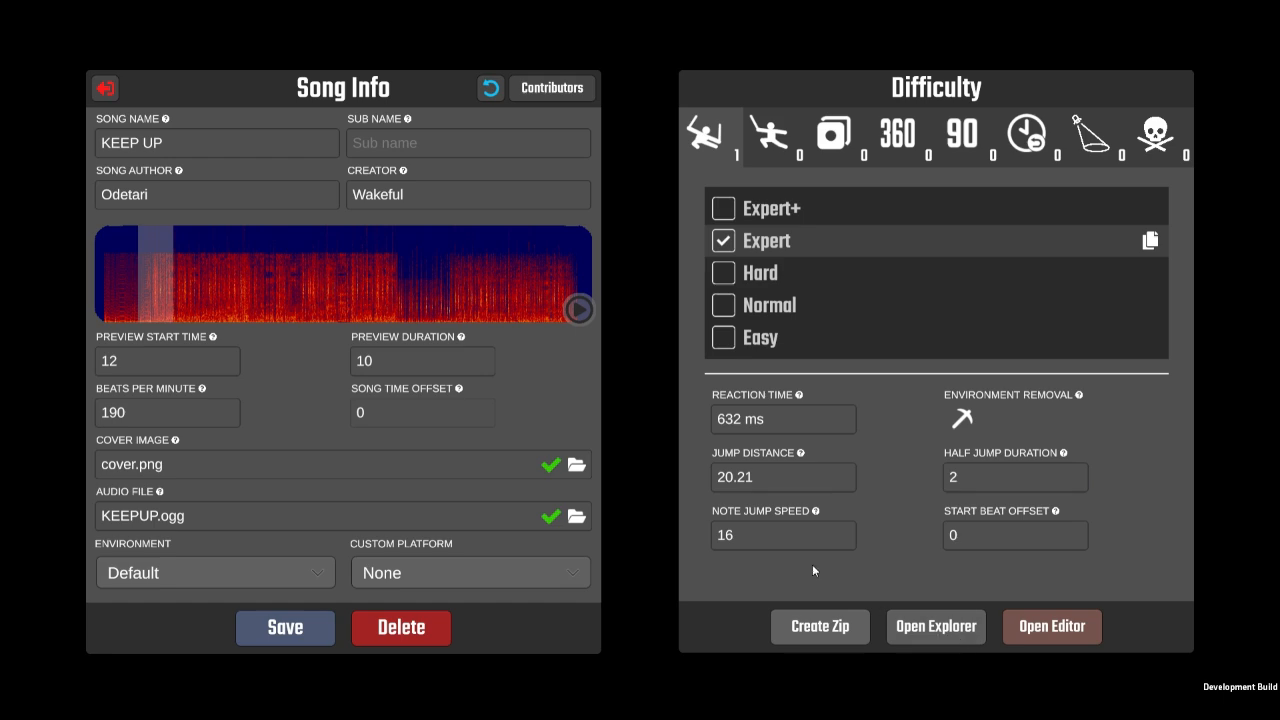
pyautogui.click(800, 628)
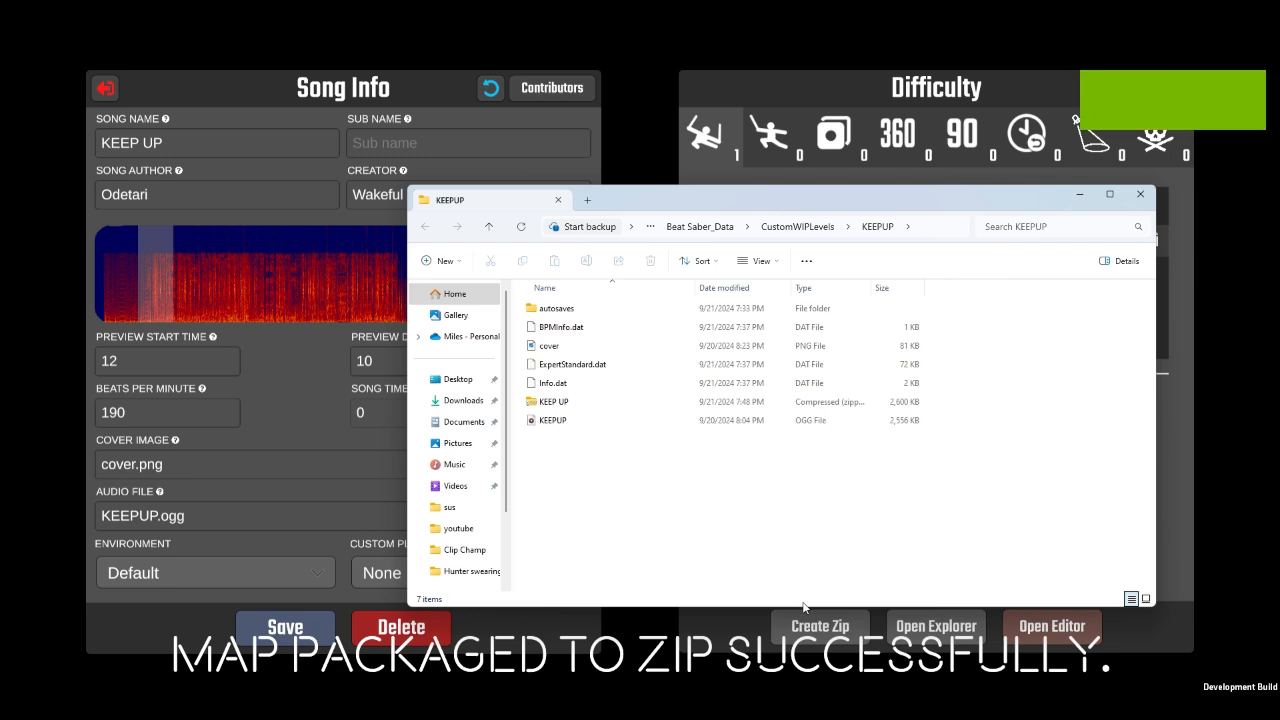
pyautogui.click(563, 403)
pyautogui.moveTo(565, 409); pyautogui.dragTo(595, 450)
pyautogui.moveTo(595, 450); pyautogui.dragTo(374, 612)
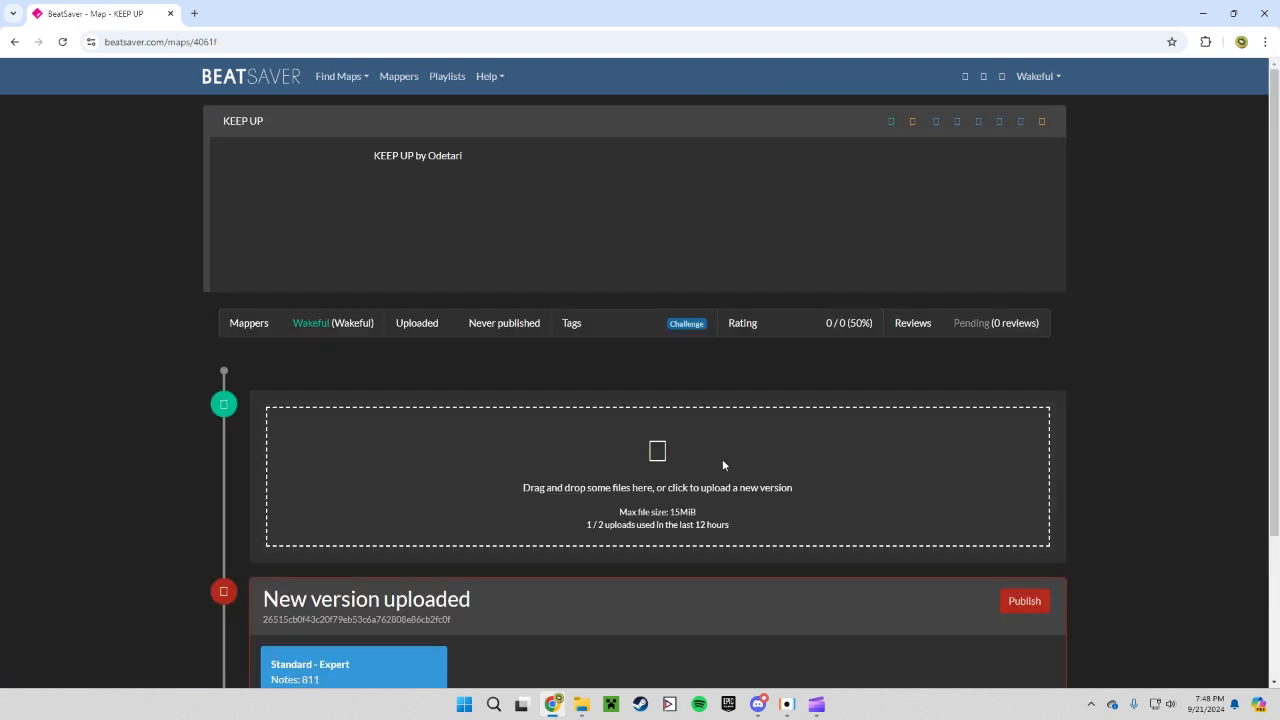
# Review the uploaded KEEP UP version on BeatSaver and publish it with immediate release and follower notification.
pyautogui.scroll(-2, 766, 456)
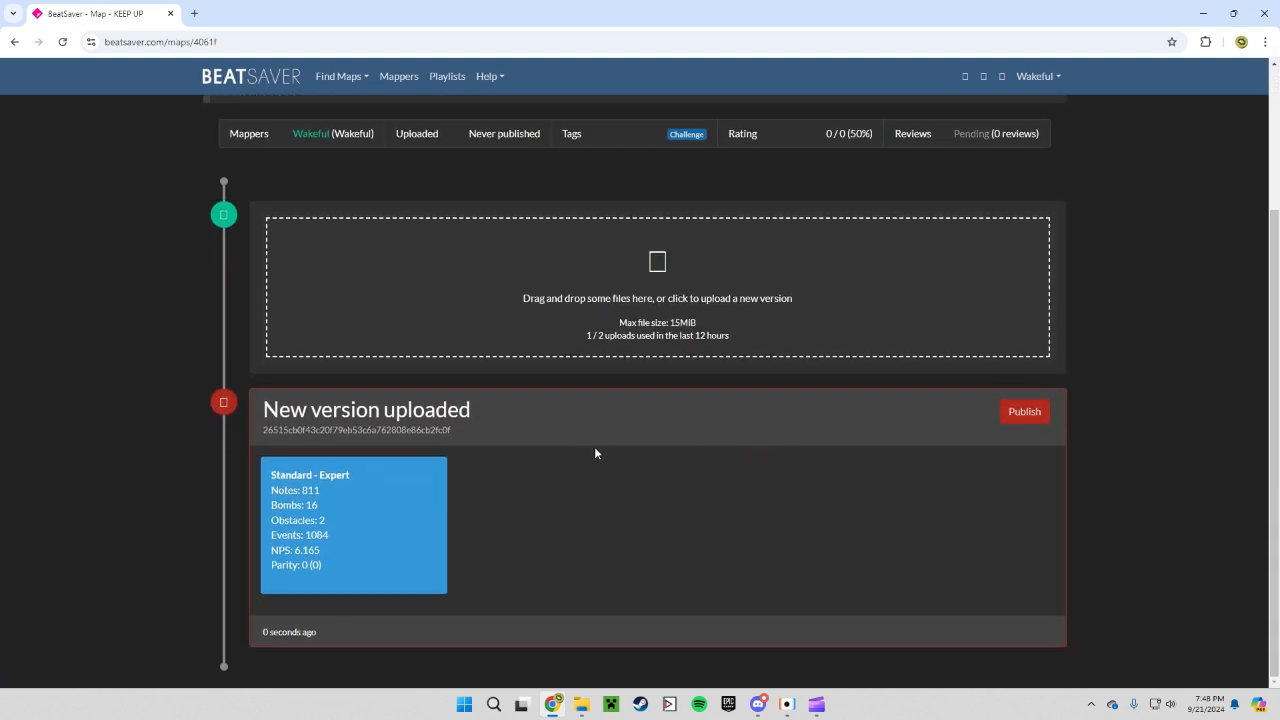
pyautogui.scroll(2, 452, 460)
pyautogui.scroll(-2, 956, 498)
pyautogui.click(1030, 418)
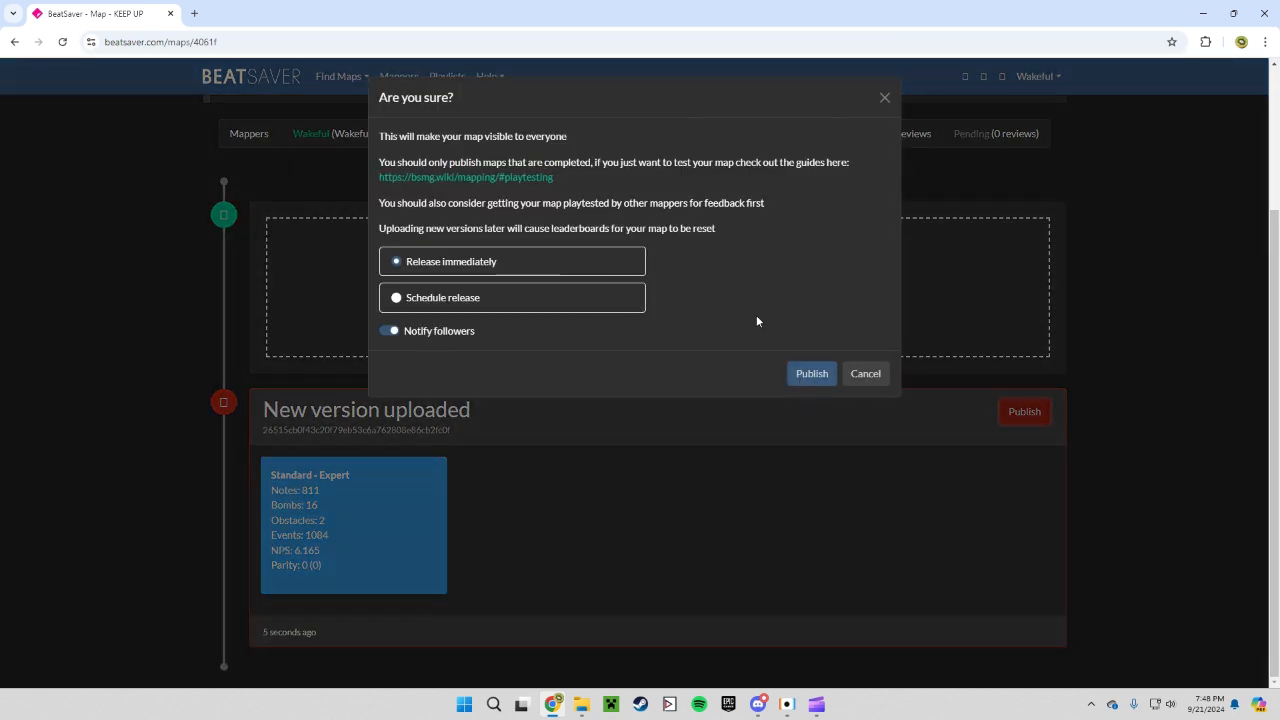
pyautogui.click(826, 374)
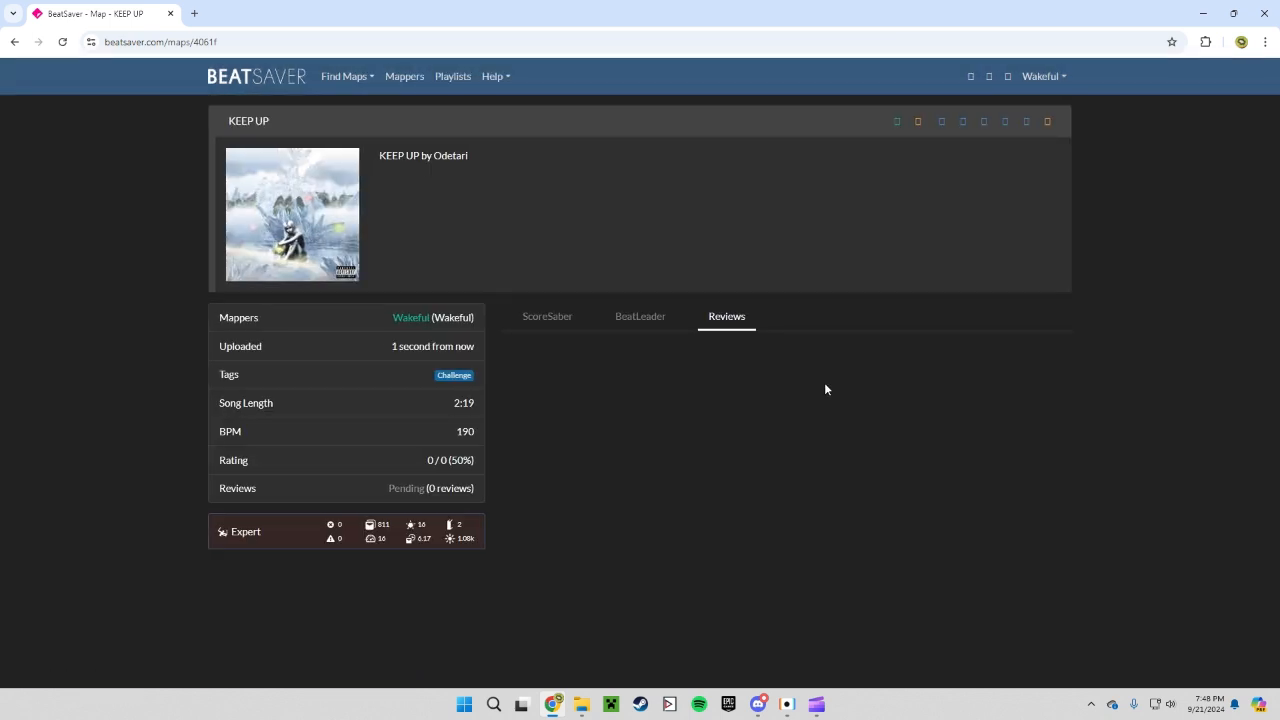